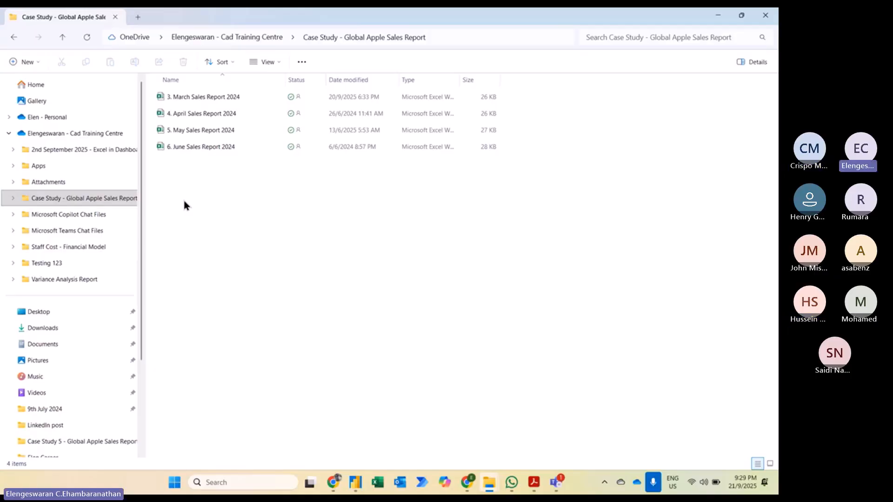
Open the workbook 3. March Sales Report 2024 and review the APAC, MER, AFRICA, EUROPE and AMERICAS sheets
{"action": "left_click", "coordinate": [198, 103]}
{"action": "double_click", "coordinate": [198, 103]}
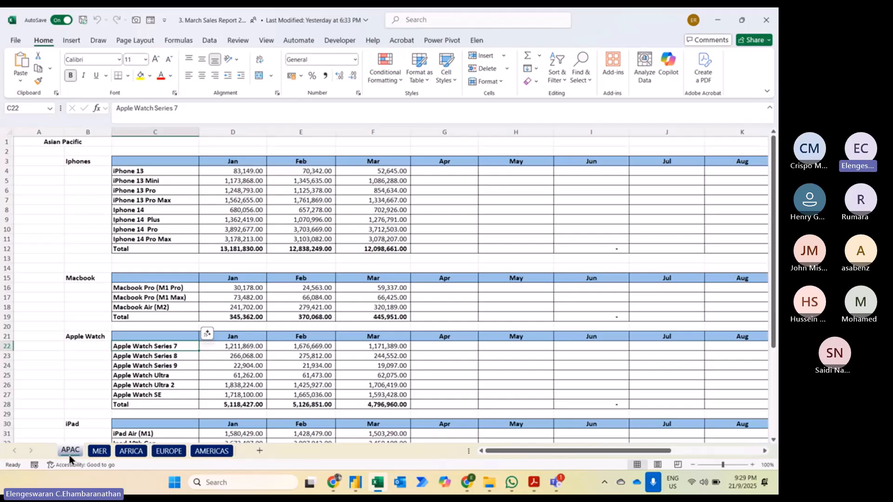
{"action": "left_click", "coordinate": [99, 452]}
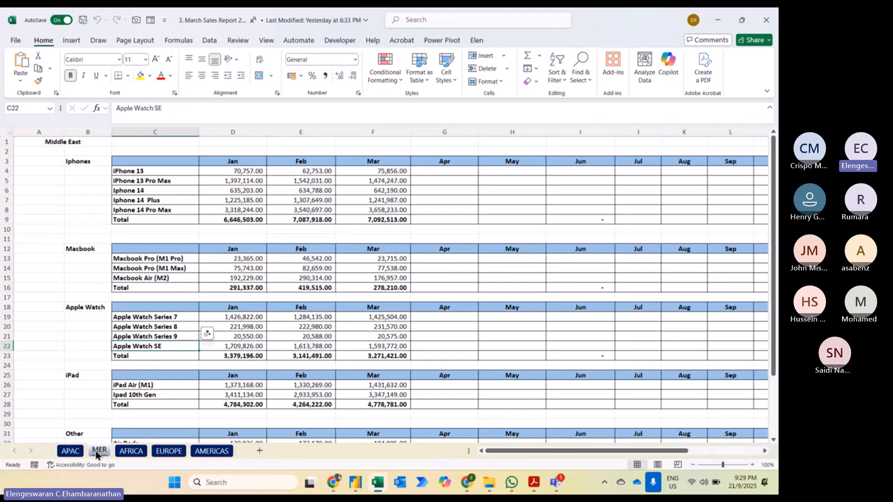
{"action": "left_click", "coordinate": [132, 451]}
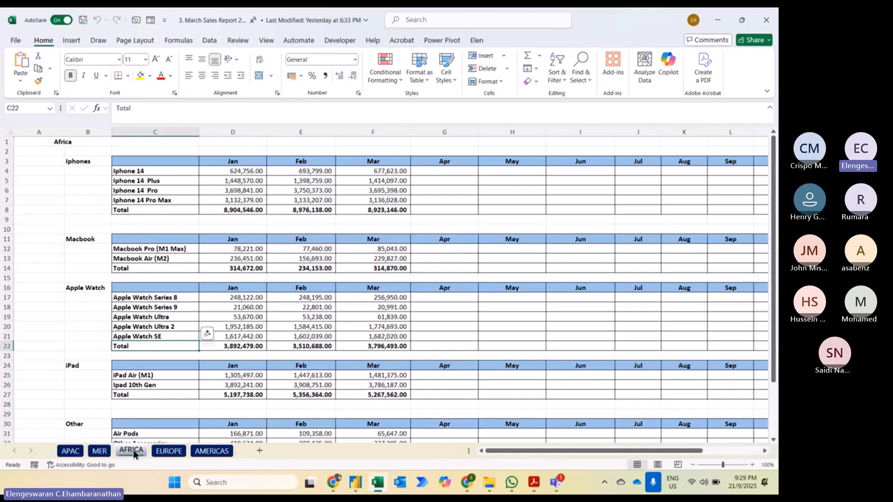
{"action": "left_click", "coordinate": [157, 452]}
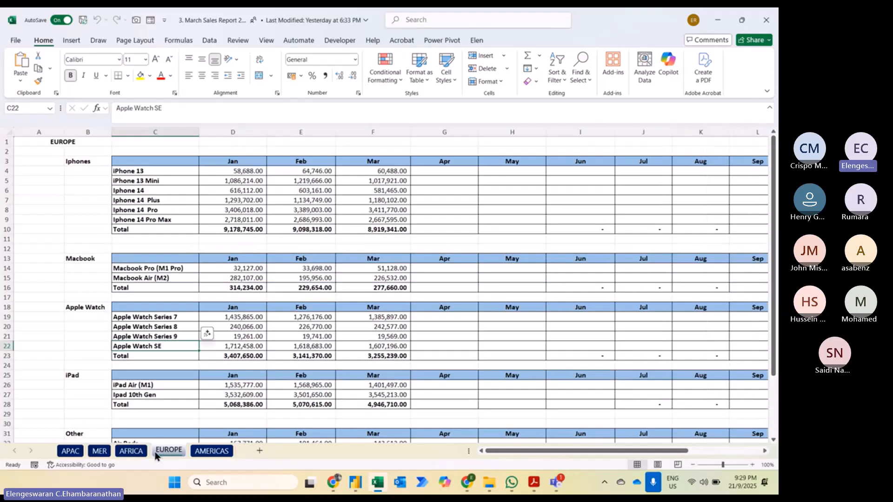
{"action": "left_click", "coordinate": [201, 453]}
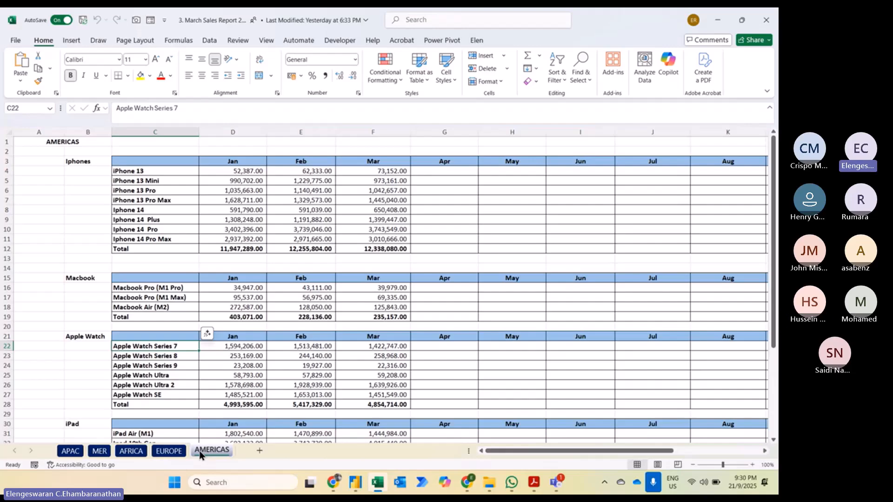
Switch to the untitled Power BI Desktop window and start a blank report
{"action": "mouse_move", "coordinate": [354, 482]}
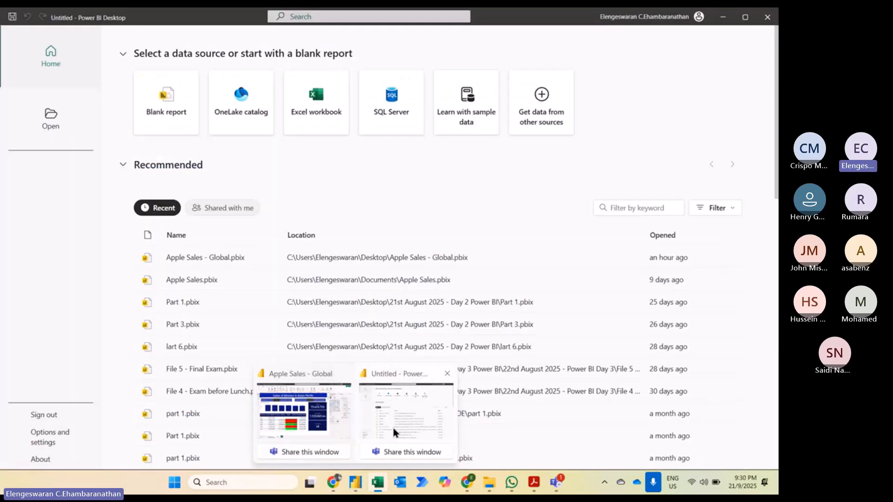
{"action": "left_click", "coordinate": [392, 425]}
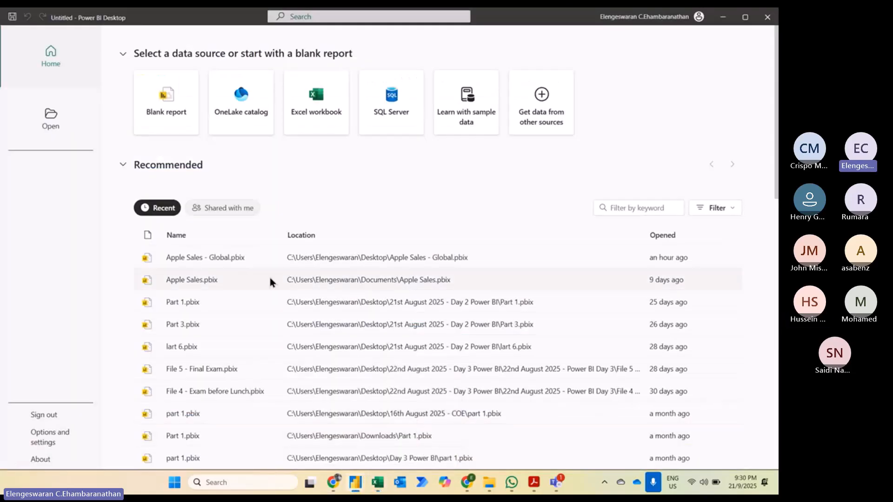
{"action": "left_click", "coordinate": [145, 95]}
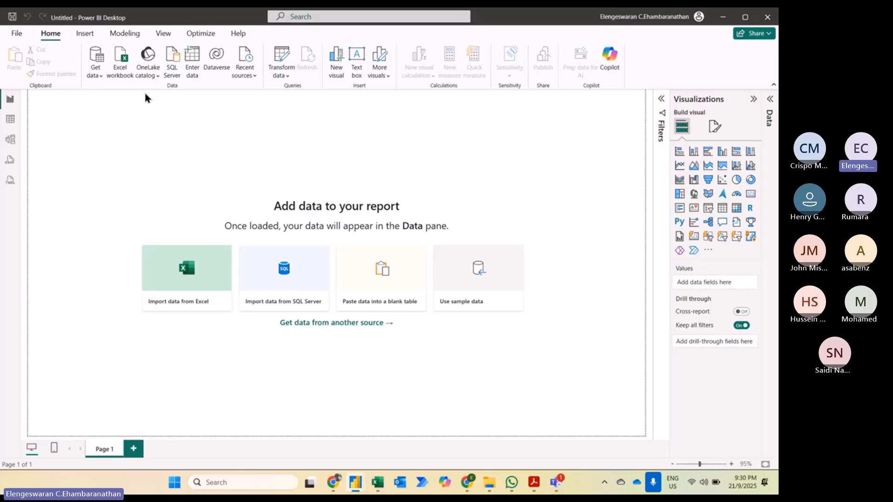
Close the March workbook in Excel and import 3. March Sales Report 2024 as the Excel data source for the Power BI report
{"action": "left_click", "coordinate": [191, 273]}
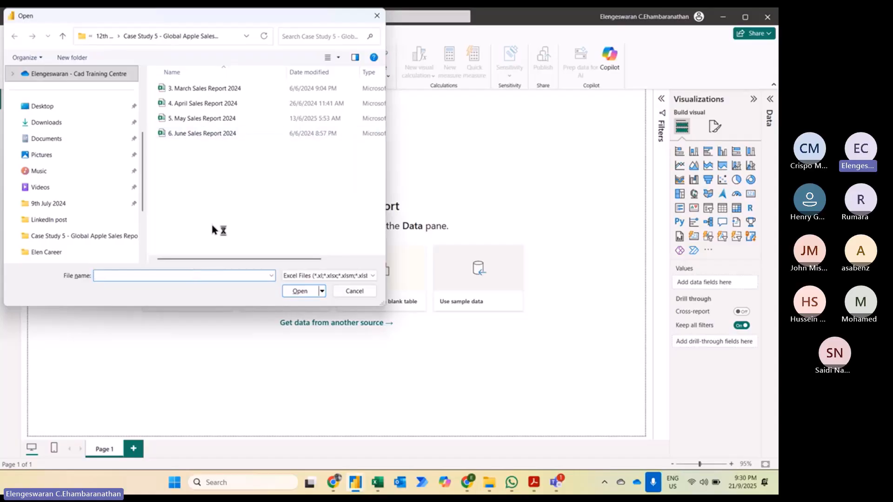
{"action": "key", "text": "alt+Tab"}
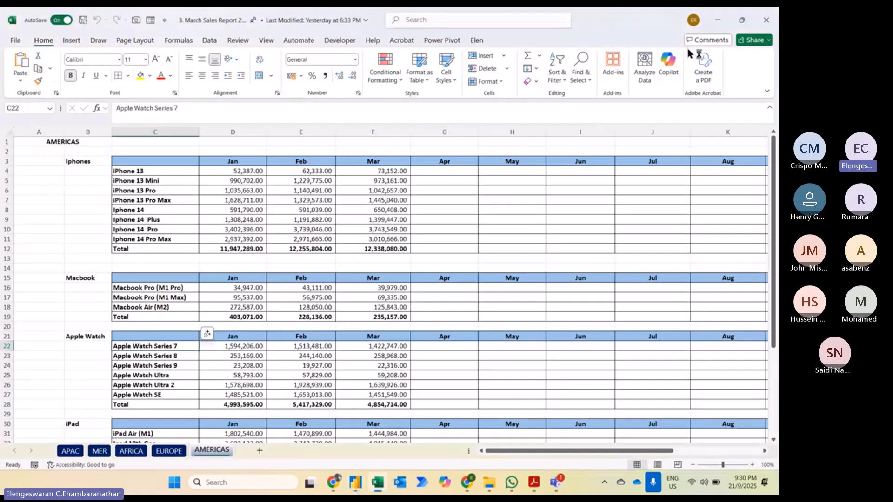
{"action": "left_click", "coordinate": [766, 21]}
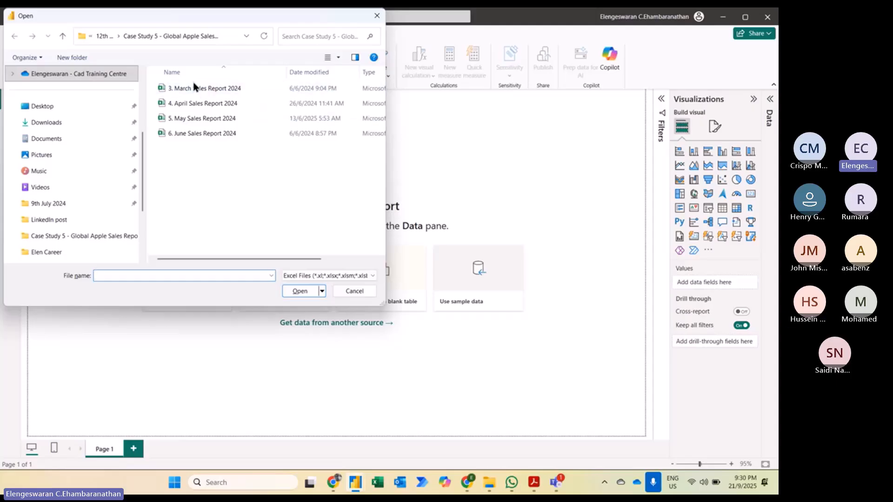
{"action": "left_click", "coordinate": [225, 92]}
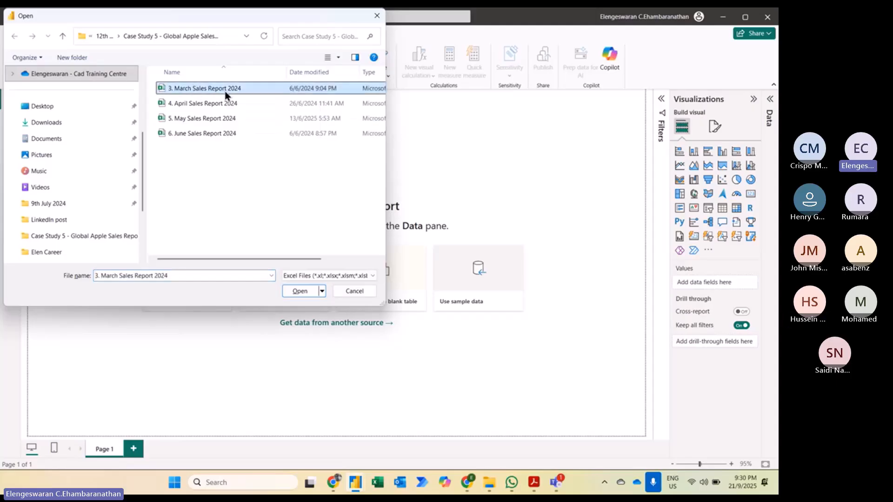
{"action": "left_click", "coordinate": [295, 292]}
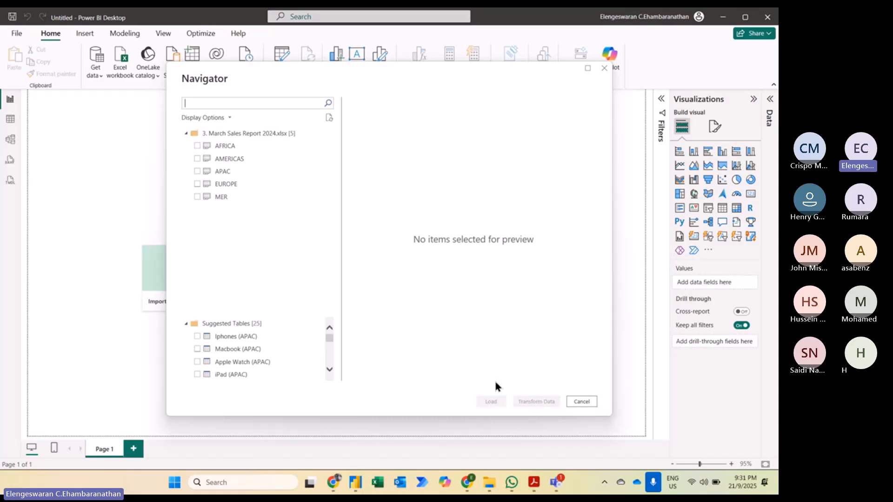
Choose the AFRICA sheet for transformation in Power Query Editor and dismiss the preview age notice
{"action": "left_click", "coordinate": [197, 146]}
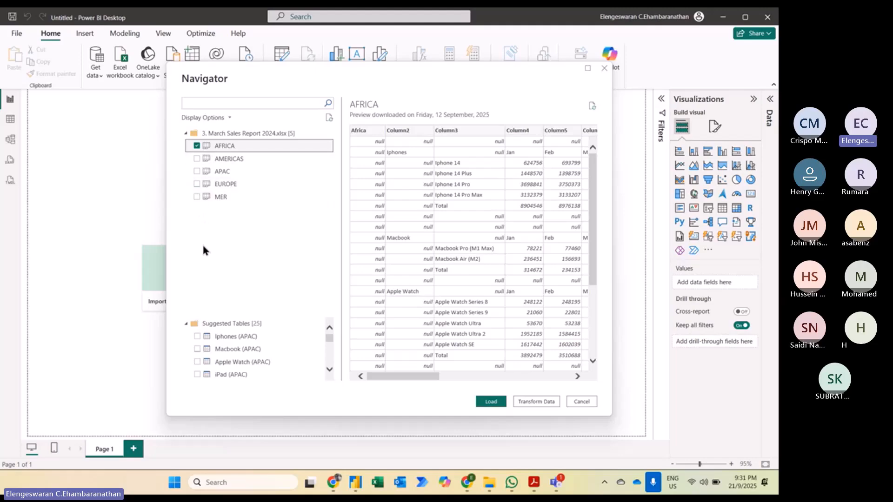
{"action": "left_click_drag", "start_coordinate": [203, 147], "coordinate": [265, 207]}
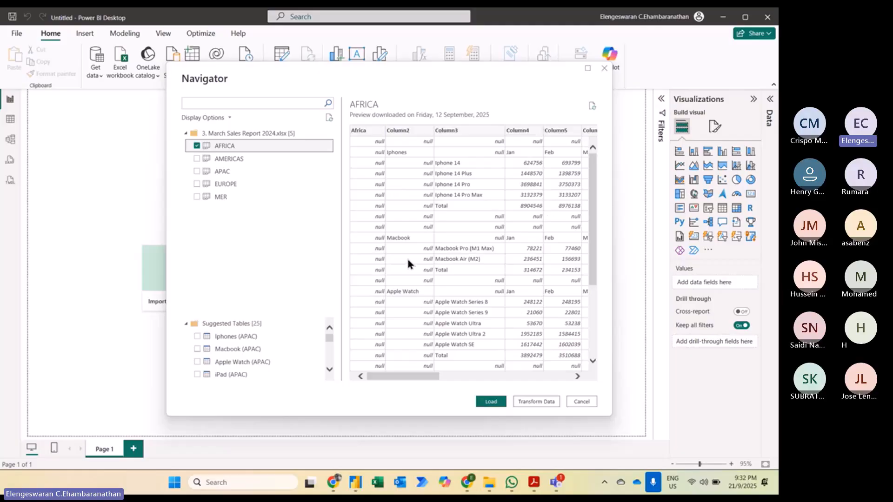
{"action": "left_click", "coordinate": [531, 401]}
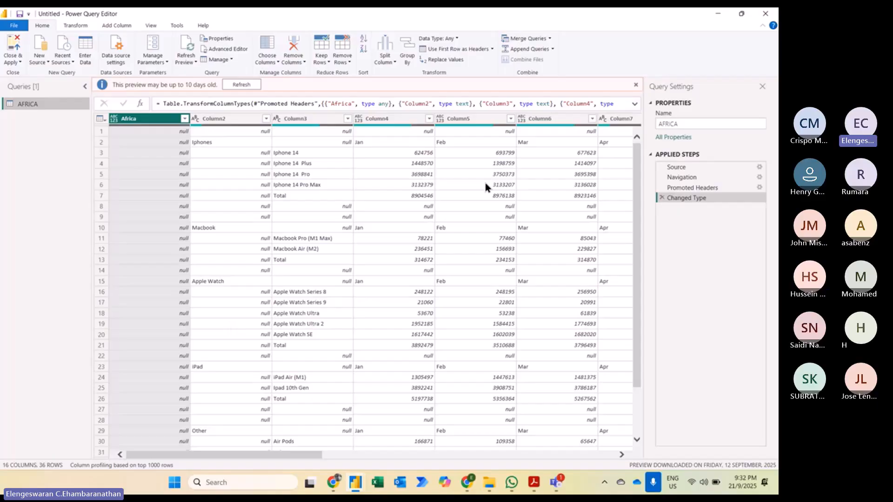
{"action": "left_click", "coordinate": [636, 85]}
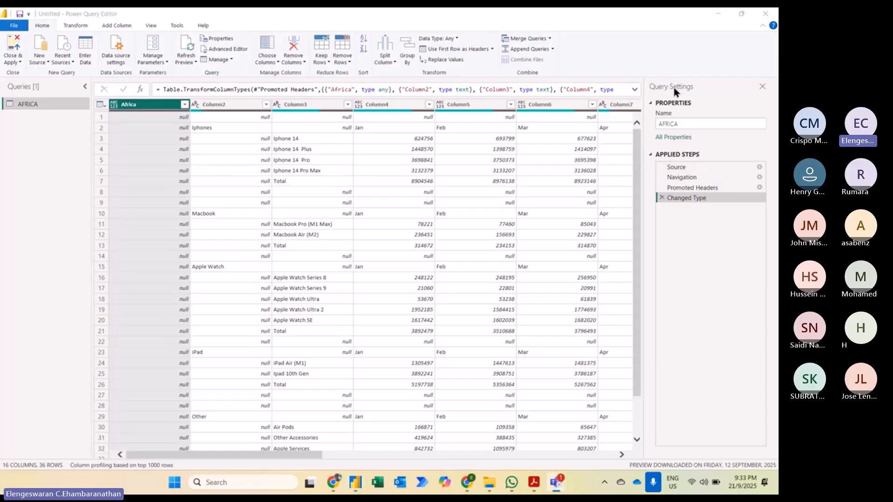
Delete the Changed Type, Promoted Headers and Navigation steps from the AFRICA query, keeping only Source
{"action": "left_click", "coordinate": [661, 198]}
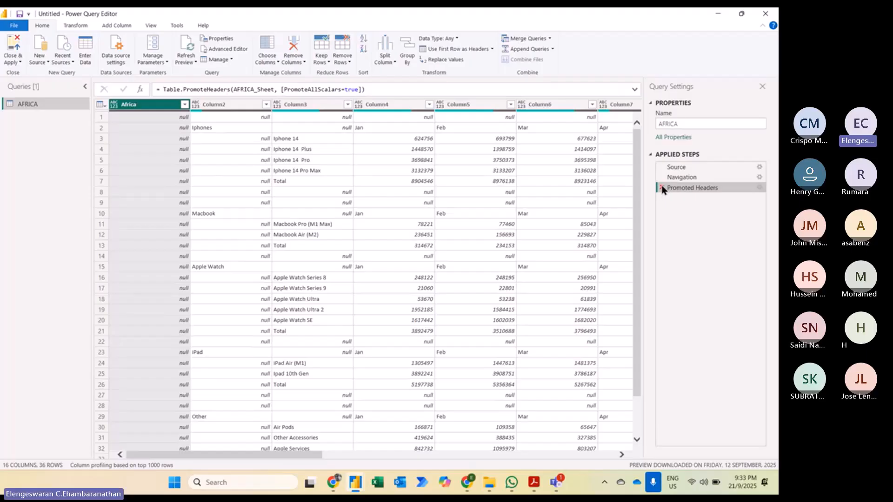
{"action": "left_click", "coordinate": [661, 188]}
{"action": "left_click", "coordinate": [660, 176]}
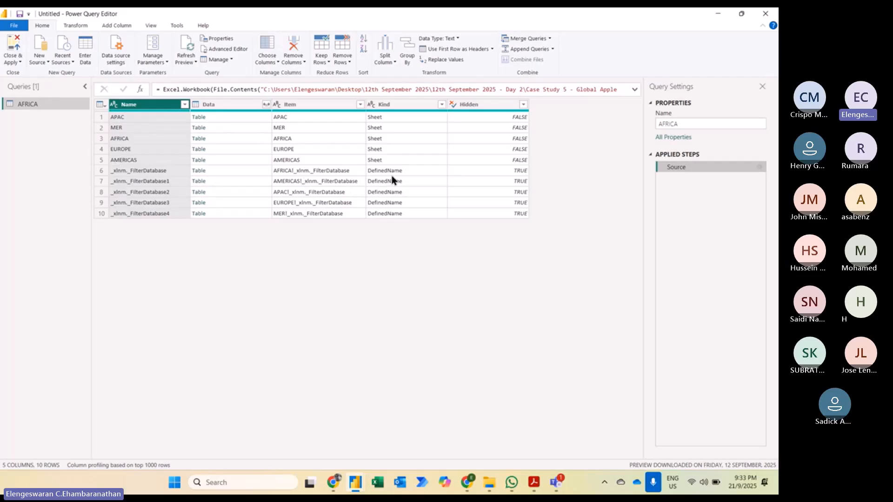
Filter the Kind column to keep only Sheet rows, excluding DefinedName
{"action": "left_click", "coordinate": [441, 105]}
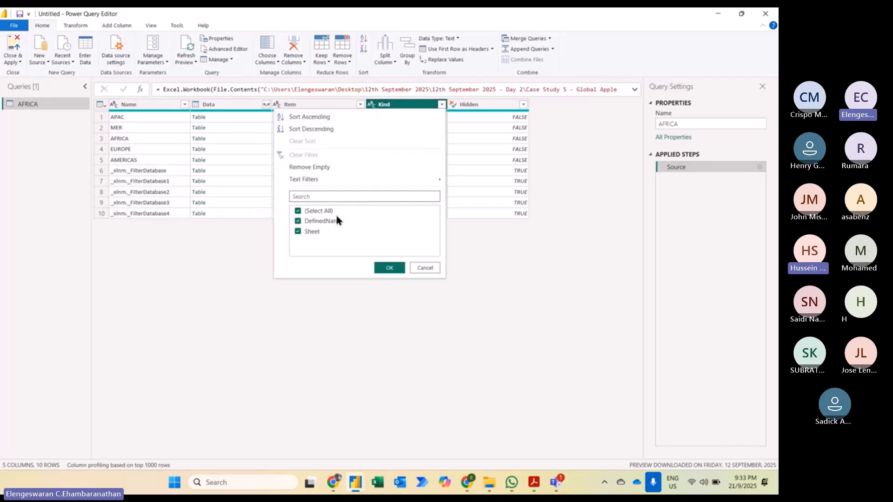
{"action": "left_click", "coordinate": [327, 220]}
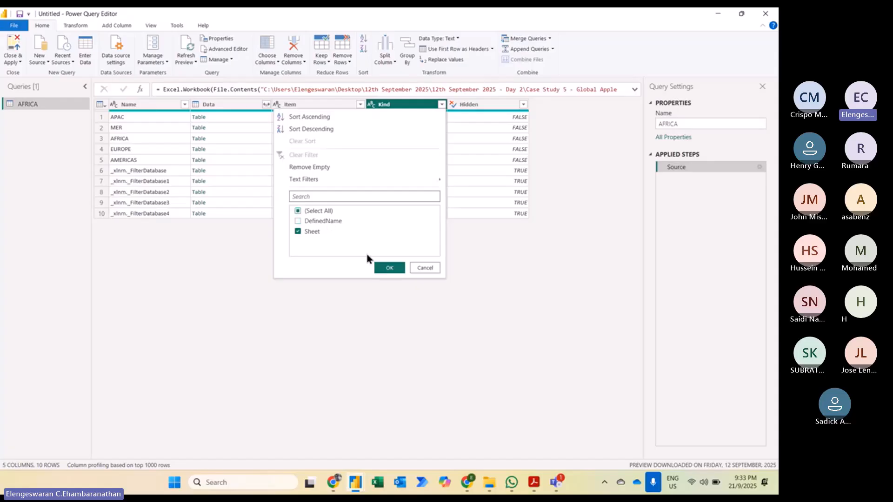
{"action": "left_click", "coordinate": [390, 267]}
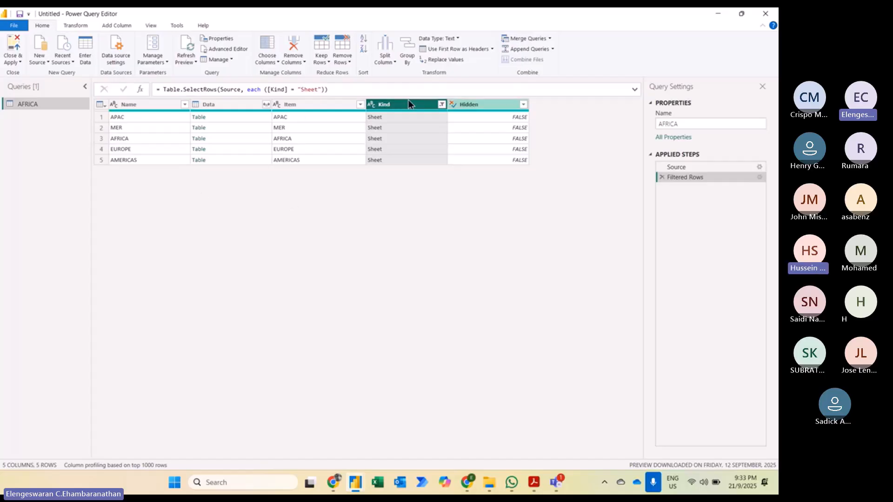
Preview the nested APAC table in the Data column, and remove the Item, Kind and Hidden columns
{"action": "left_click", "coordinate": [304, 107]}
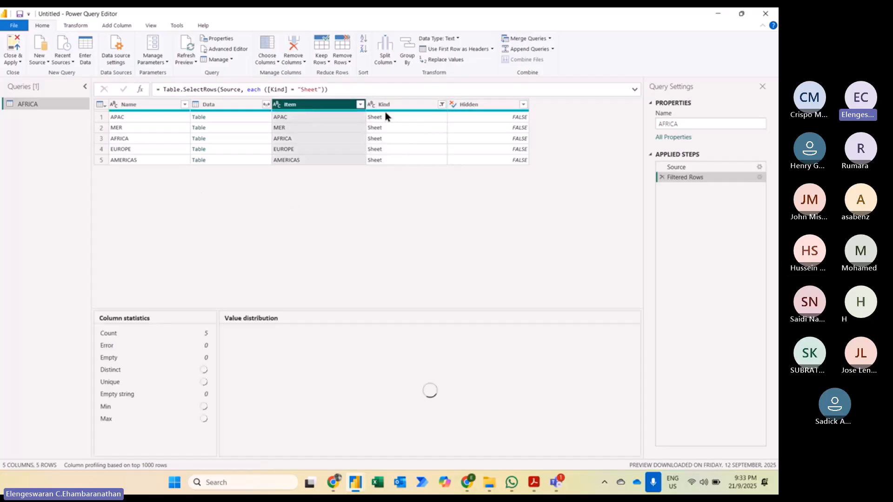
{"action": "left_click", "coordinate": [474, 106], "text": "shift"}
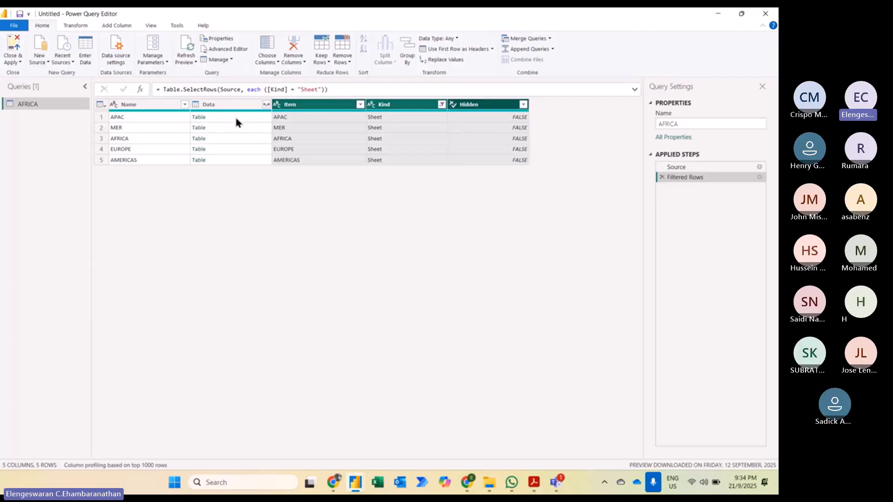
{"action": "left_click", "coordinate": [221, 119]}
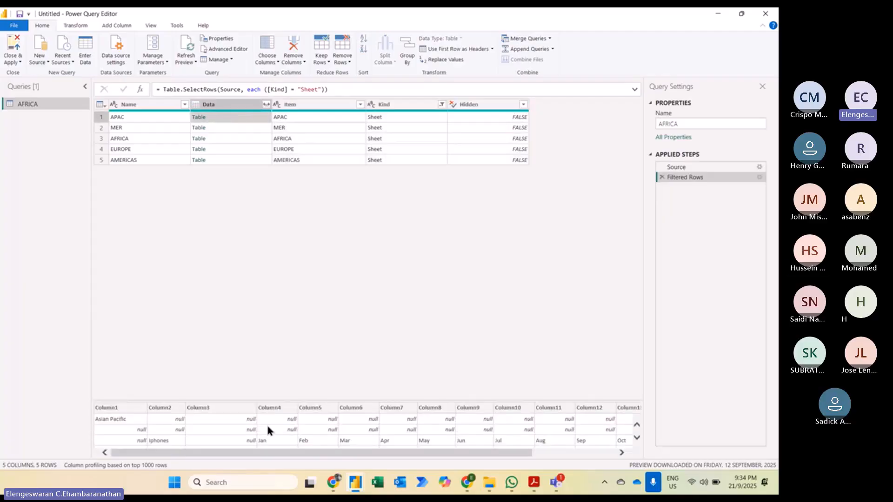
{"action": "scroll", "coordinate": [268, 427], "scroll_direction": "down", "scroll_amount": 1}
{"action": "scroll", "coordinate": [267, 428], "scroll_direction": "down", "scroll_amount": 3}
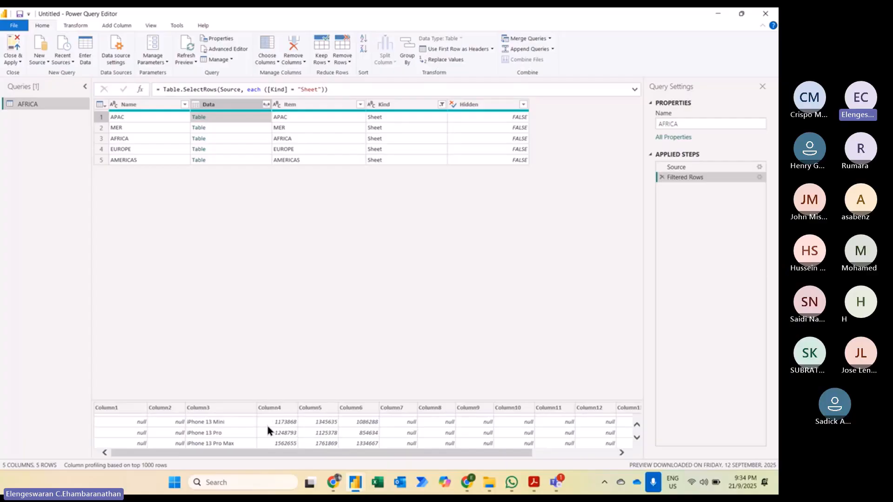
{"action": "left_click", "coordinate": [309, 105]}
{"action": "left_click", "coordinate": [482, 107], "text": "shift"}
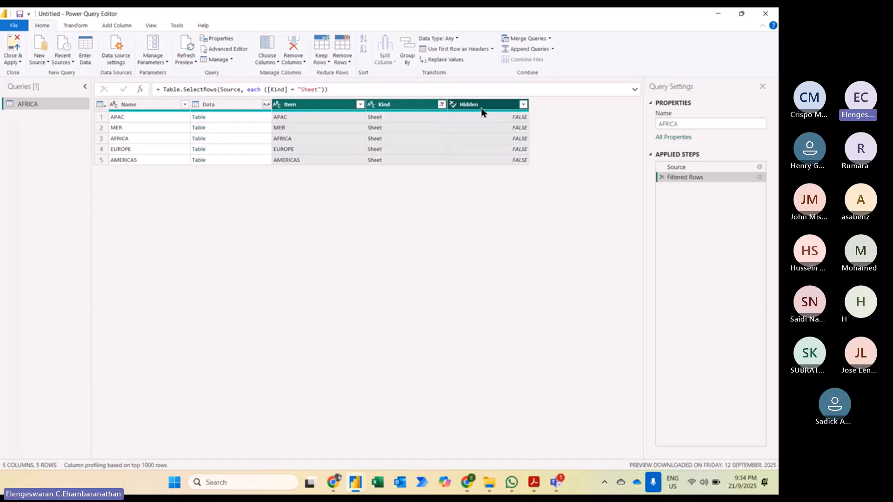
{"action": "key", "text": "Delete"}
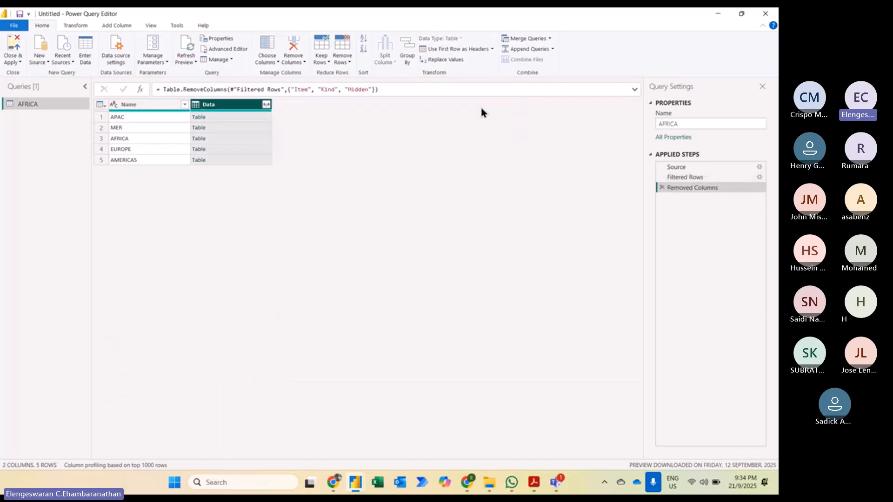
Expand all columns of the Data tables with the original column name as prefix, and apply the Name filter with all regions selected
{"action": "left_click", "coordinate": [267, 104]}
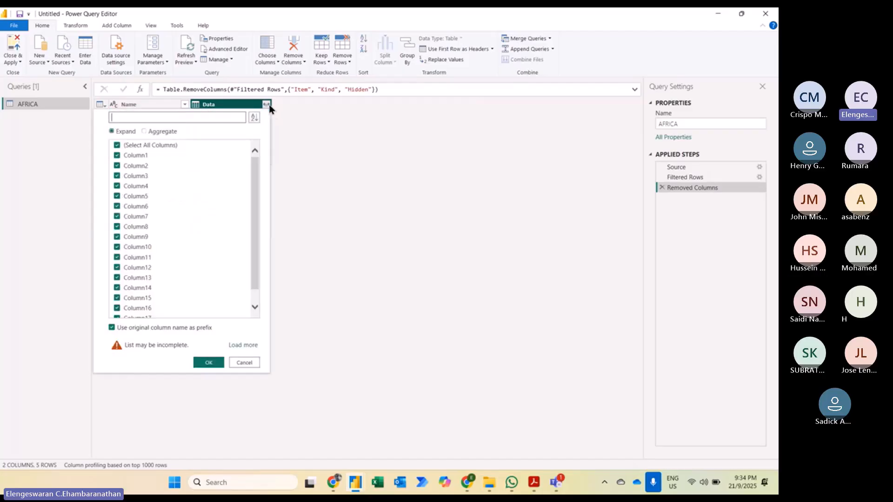
{"action": "left_click", "coordinate": [210, 363]}
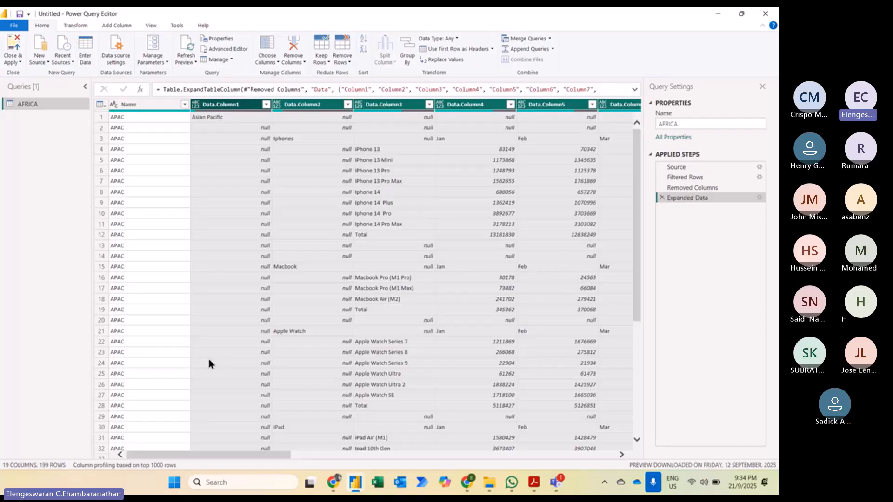
{"action": "left_click", "coordinate": [184, 105]}
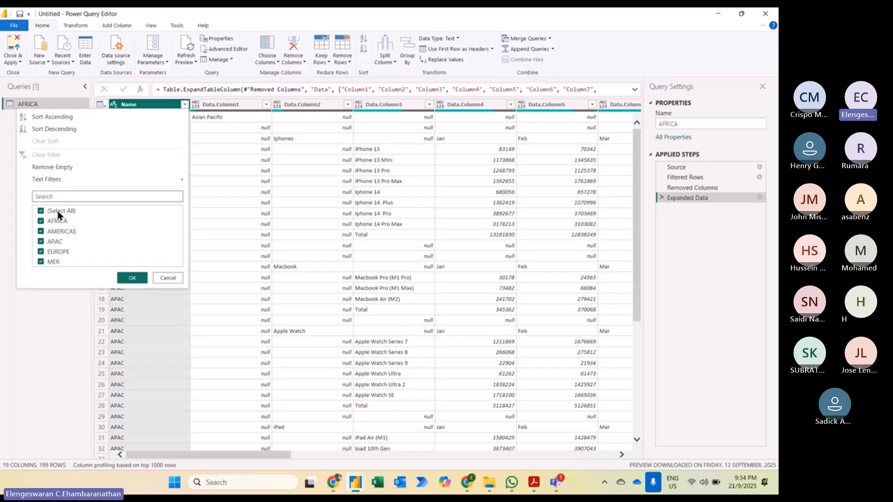
{"action": "left_click", "coordinate": [128, 279]}
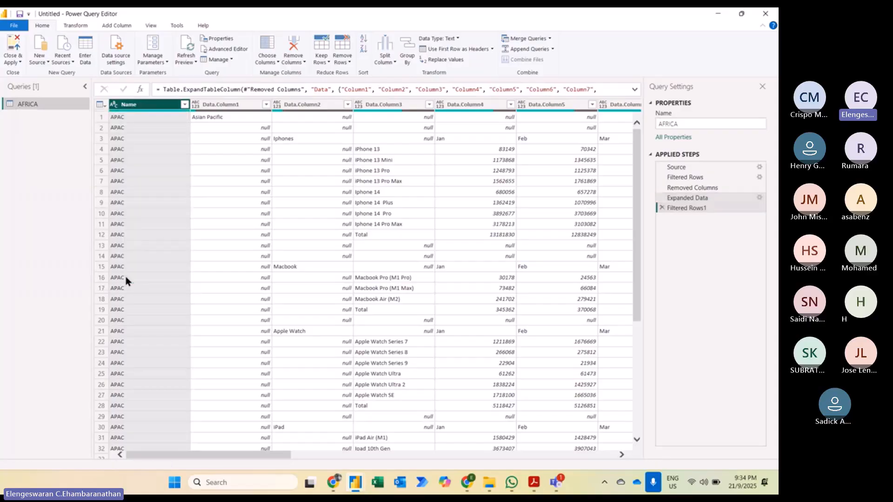
Fill down the empty cells in Data.Column1 and Data.Column2 with the region and product category names
{"action": "left_click", "coordinate": [231, 104]}
{"action": "left_click", "coordinate": [298, 104], "text": "ctrl"}
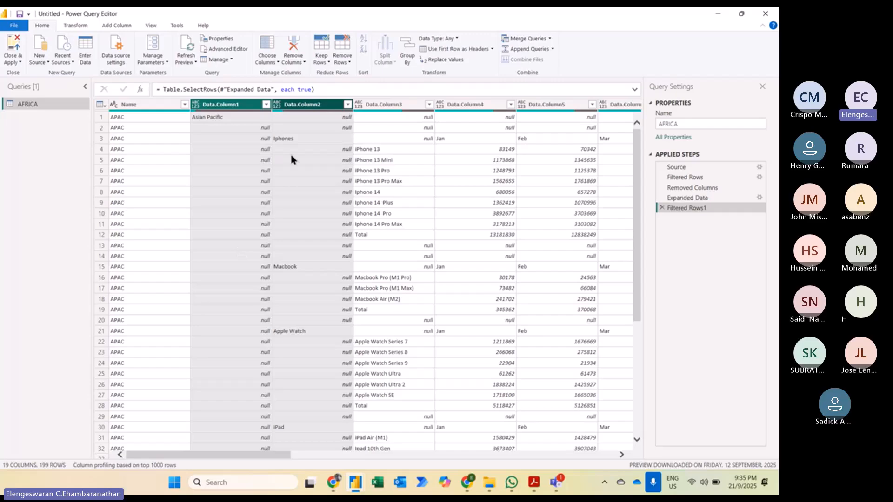
{"action": "right_click", "coordinate": [311, 112]}
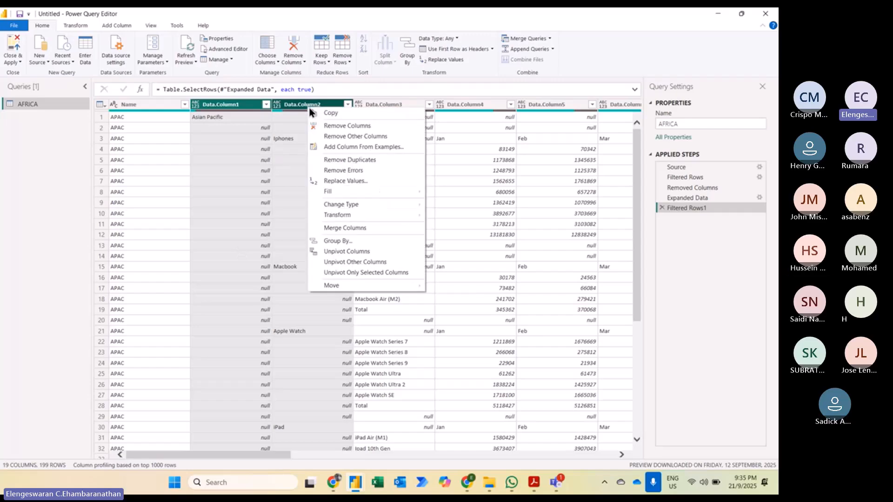
{"action": "mouse_move", "coordinate": [335, 195]}
{"action": "left_click", "coordinate": [442, 193]}
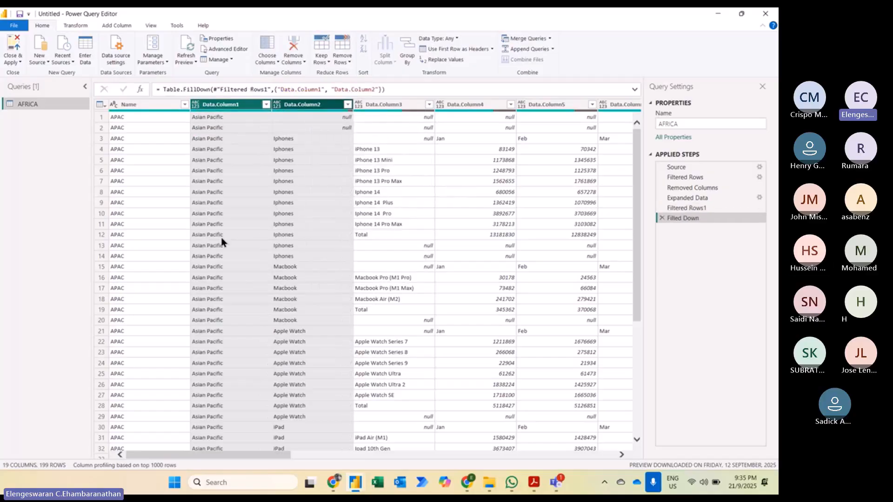
Remove the top 2 rows of the combined table, above the row containing the month names
{"action": "left_click", "coordinate": [119, 103]}
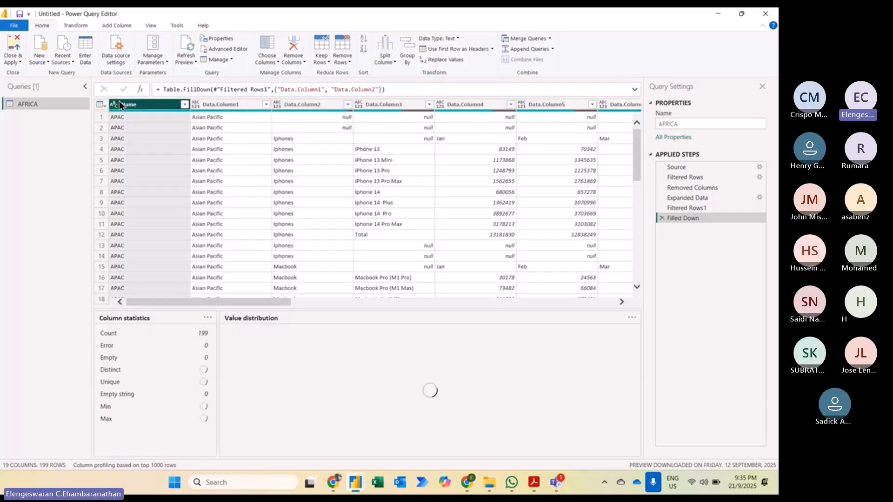
{"action": "left_click", "coordinate": [232, 108]}
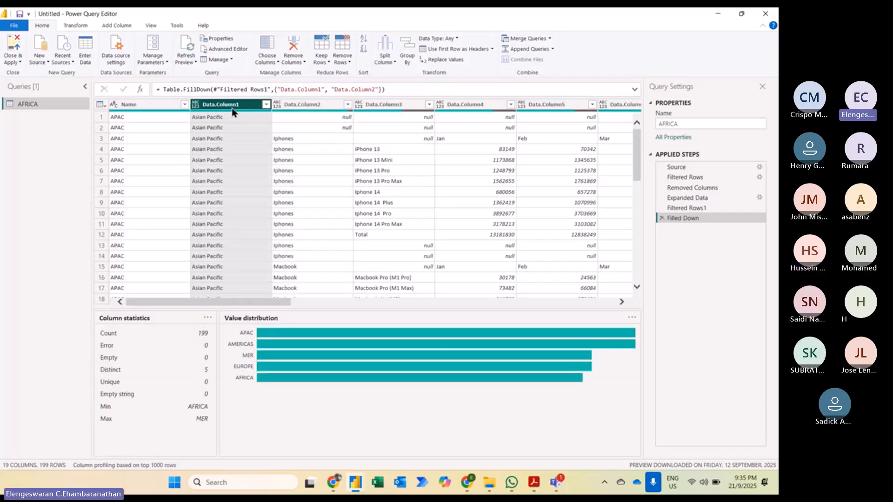
{"action": "left_click", "coordinate": [293, 105]}
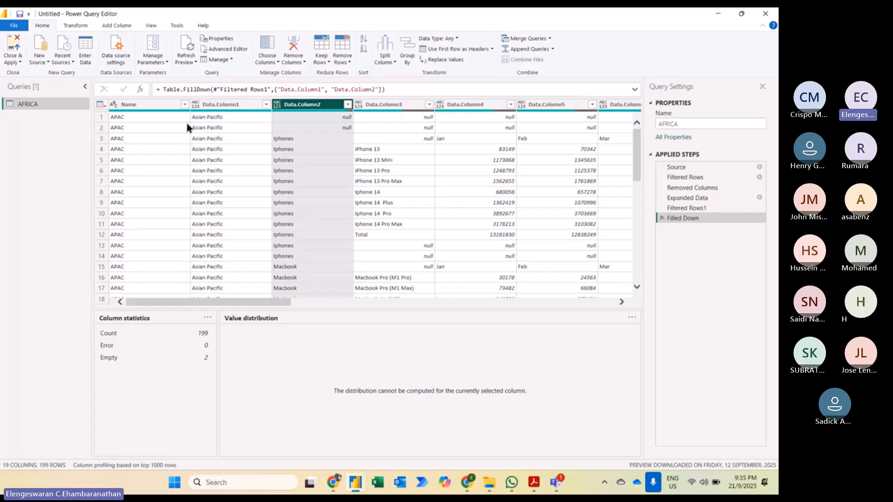
{"action": "left_click", "coordinate": [102, 117]}
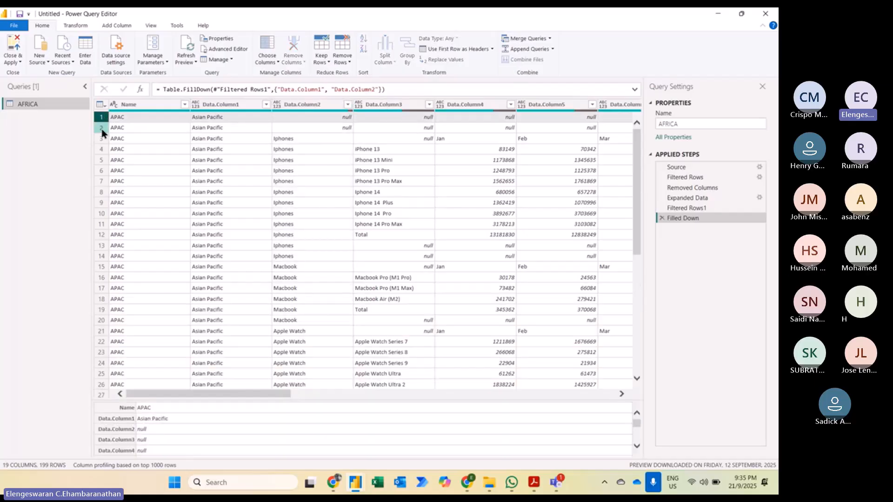
{"action": "left_click", "coordinate": [102, 130]}
{"action": "scroll", "coordinate": [444, 296], "scroll_direction": "right", "scroll_amount": 3}
{"action": "scroll", "coordinate": [443, 292], "scroll_direction": "left", "scroll_amount": 5}
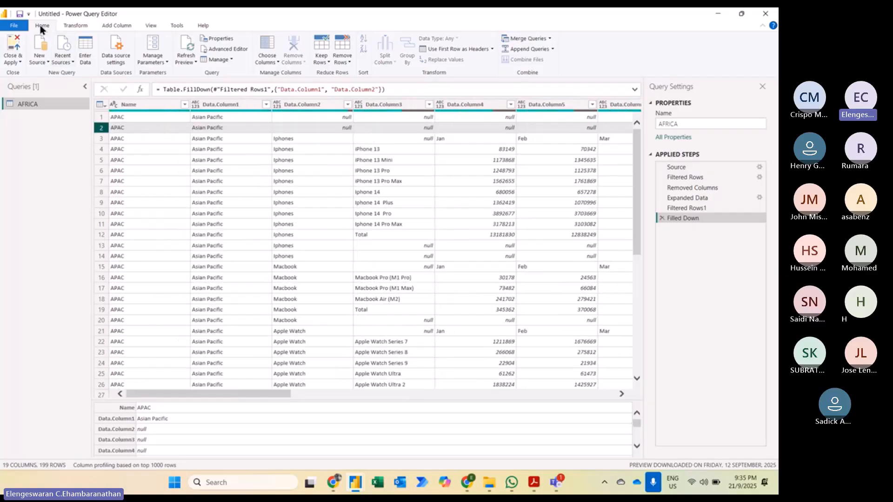
{"action": "left_click", "coordinate": [344, 57]}
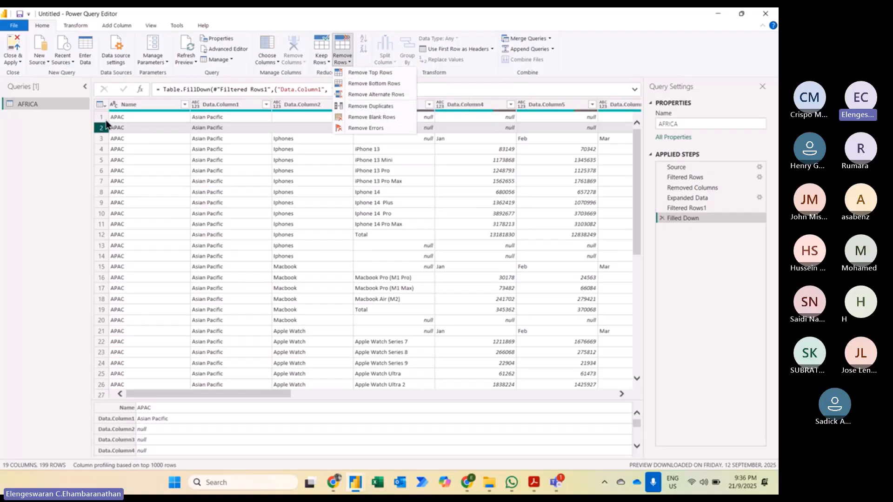
{"action": "left_click", "coordinate": [384, 74]}
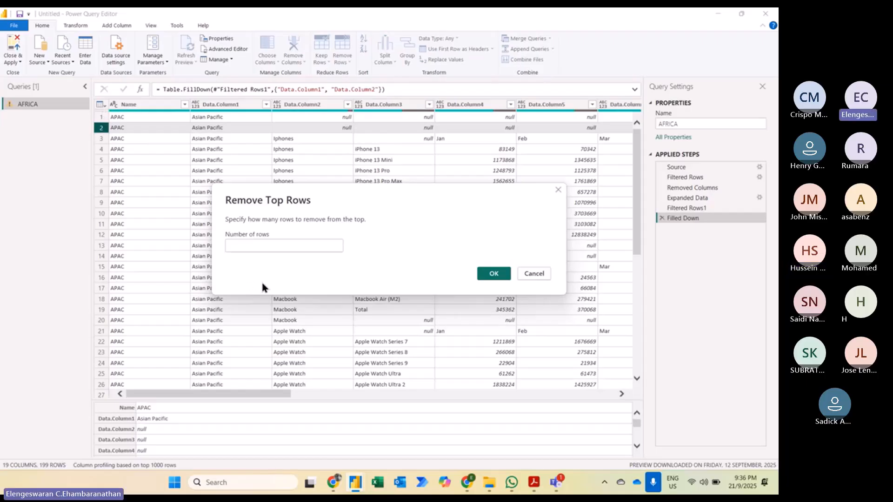
{"action": "type", "text": "2"}
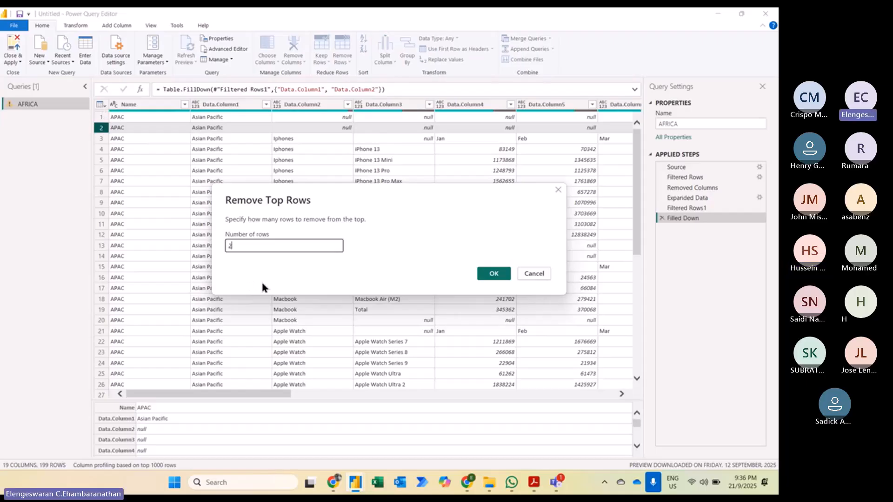
{"action": "left_click", "coordinate": [491, 273]}
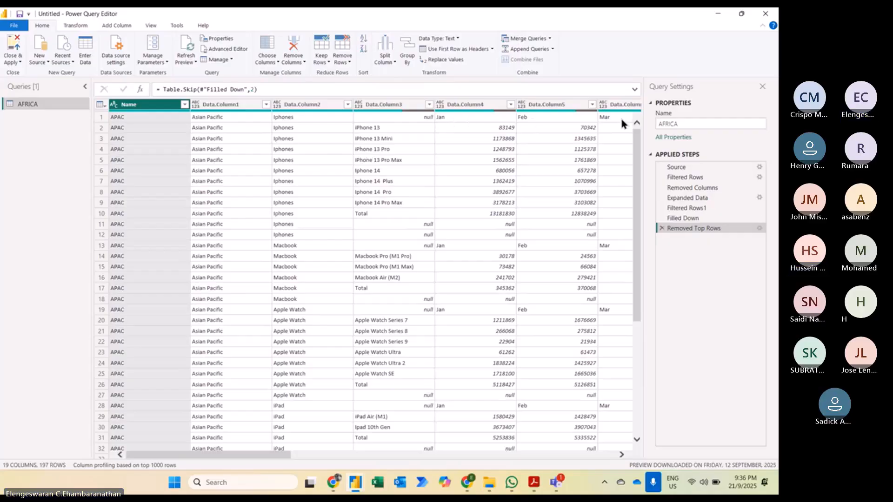
Promote the first row to column headers, and compare the table with the earlier Removed Top Rows step
{"action": "left_click", "coordinate": [451, 49]}
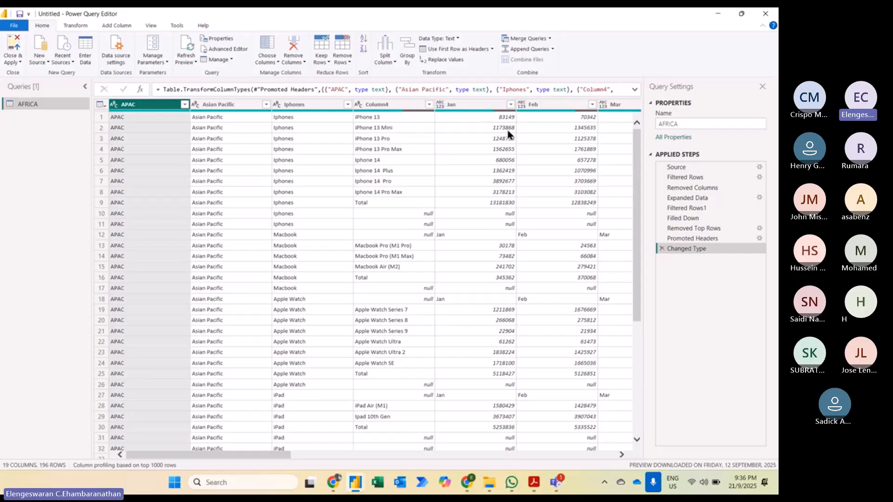
{"action": "left_click", "coordinate": [676, 230]}
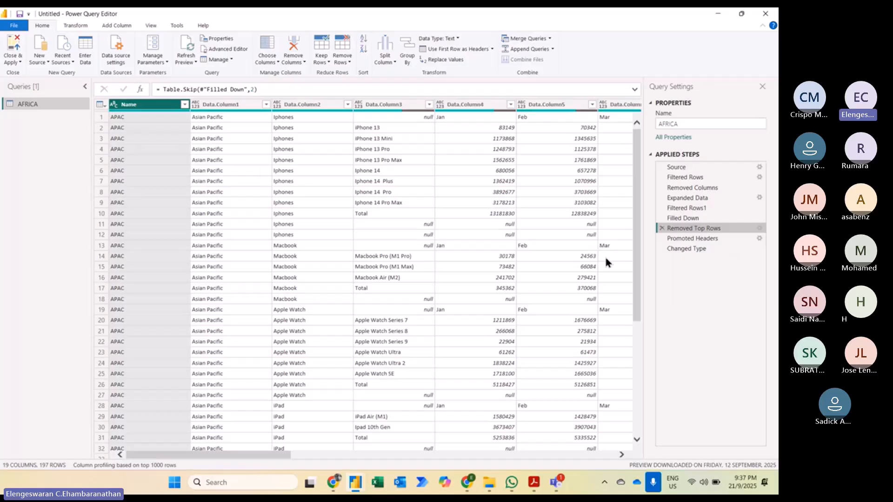
{"action": "left_click", "coordinate": [678, 251]}
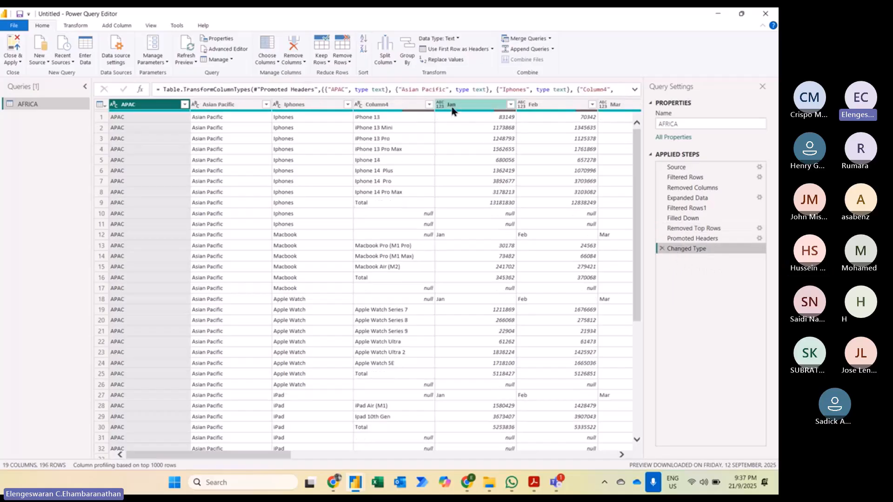
Filter Column4 to exclude the null and Total rows, keeping only the product names
{"action": "left_click", "coordinate": [392, 204]}
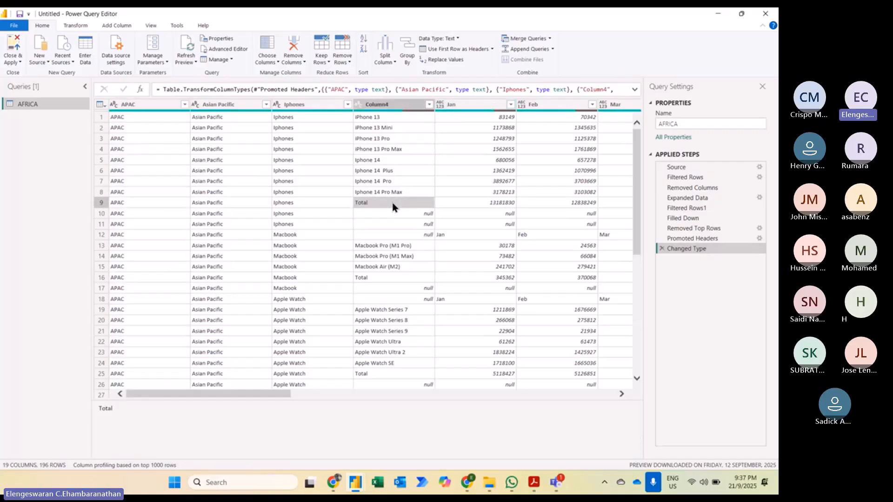
{"action": "left_click", "coordinate": [399, 236]}
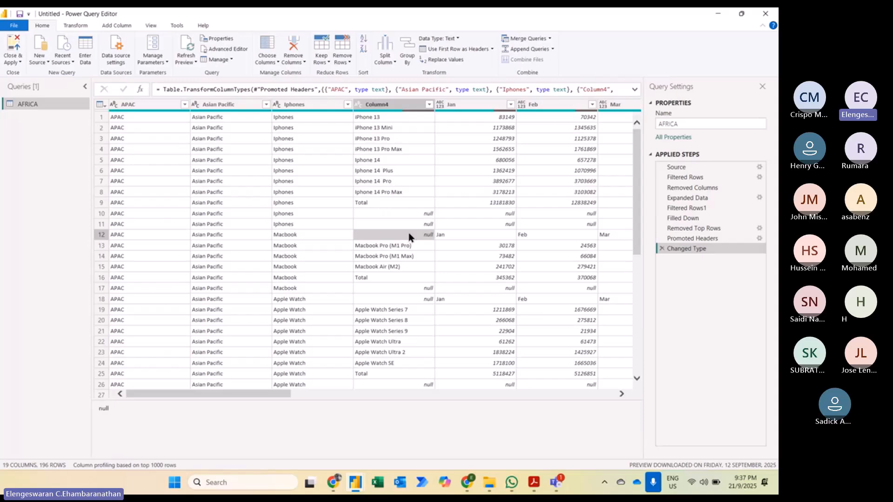
{"action": "left_click", "coordinate": [429, 106]}
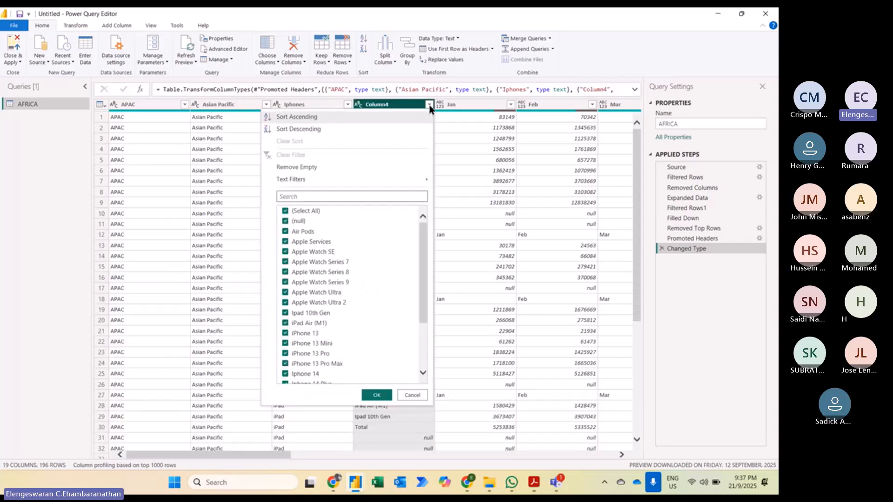
{"action": "left_click", "coordinate": [285, 222]}
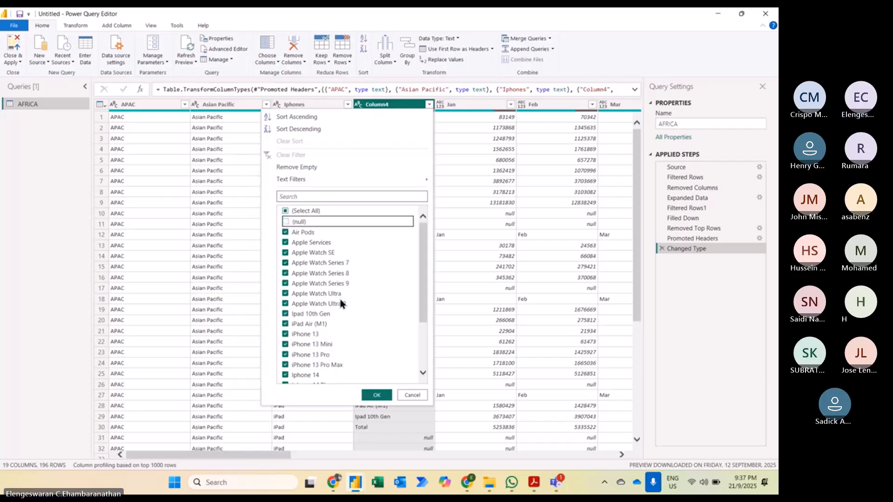
{"action": "scroll", "coordinate": [352, 338], "scroll_direction": "down", "scroll_amount": 1}
{"action": "scroll", "coordinate": [350, 331], "scroll_direction": "down", "scroll_amount": 3}
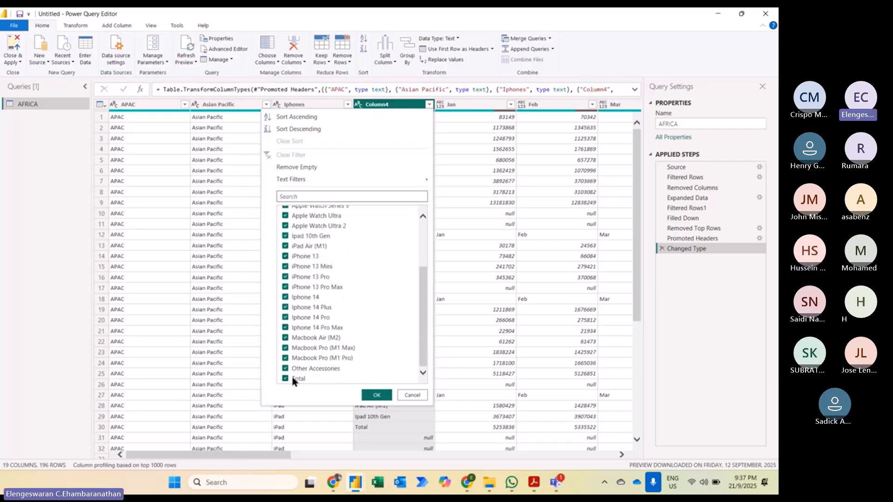
{"action": "scroll", "coordinate": [318, 270], "scroll_direction": "up", "scroll_amount": 4}
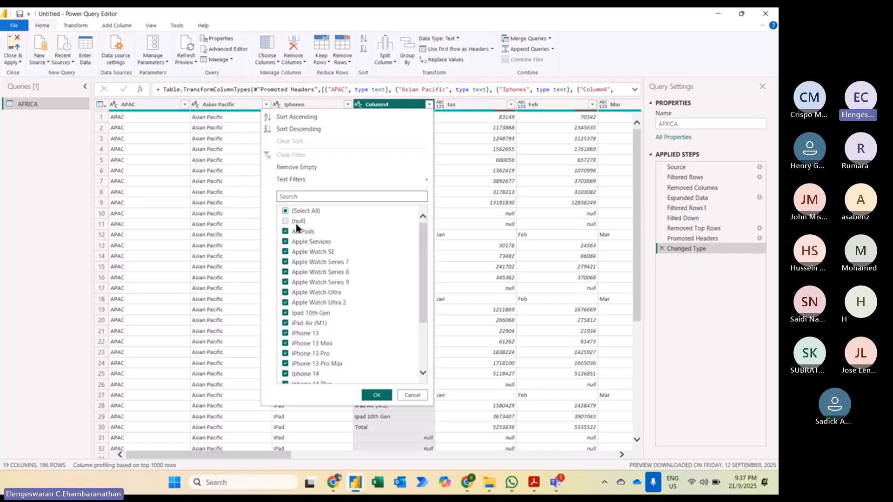
{"action": "scroll", "coordinate": [336, 336], "scroll_direction": "down", "scroll_amount": 3}
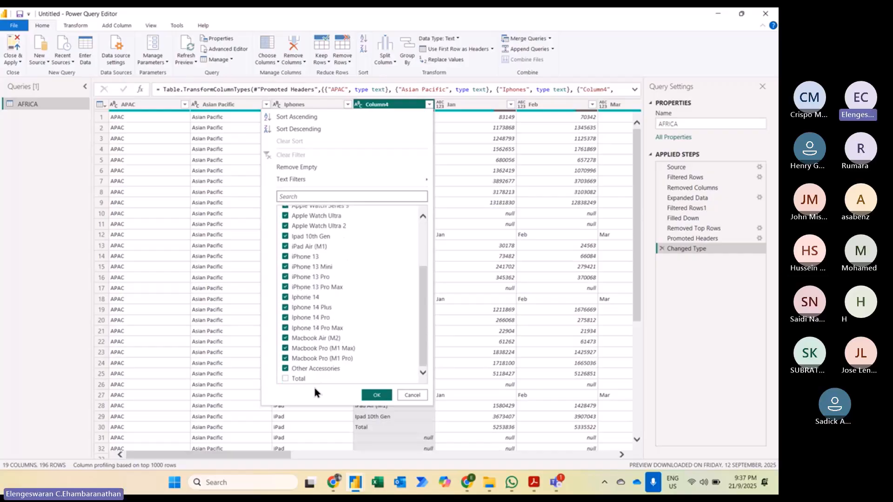
{"action": "left_click", "coordinate": [377, 395]}
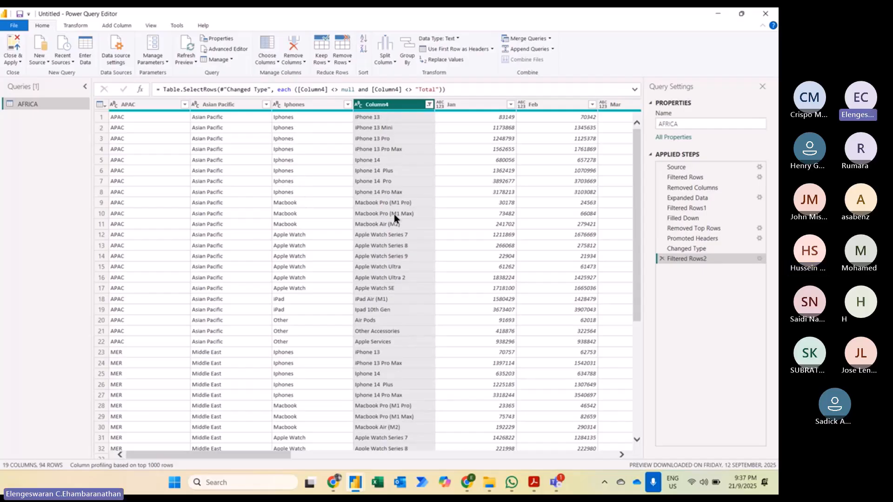
Remove the empty columns Column17, Column18 and Column19 that follow Dec
{"action": "scroll", "coordinate": [500, 179], "scroll_direction": "right", "scroll_amount": 10}
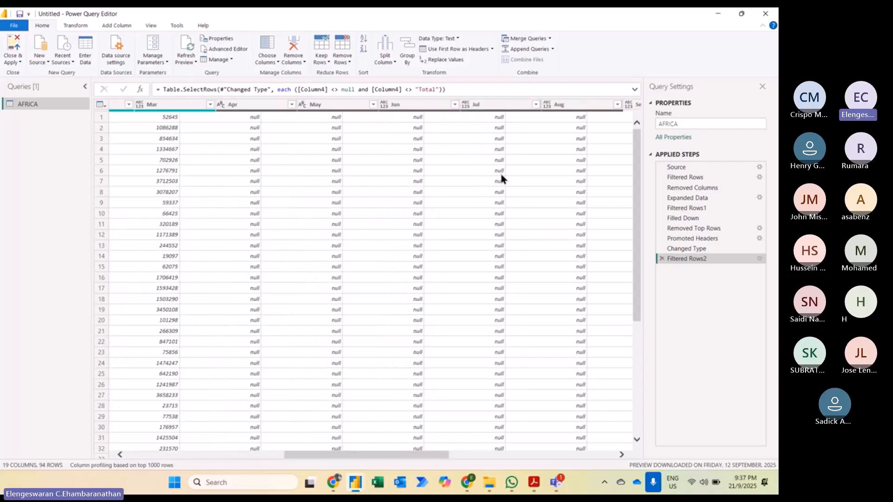
{"action": "scroll", "coordinate": [500, 179], "scroll_direction": "right", "scroll_amount": 2}
{"action": "left_click", "coordinate": [408, 106]}
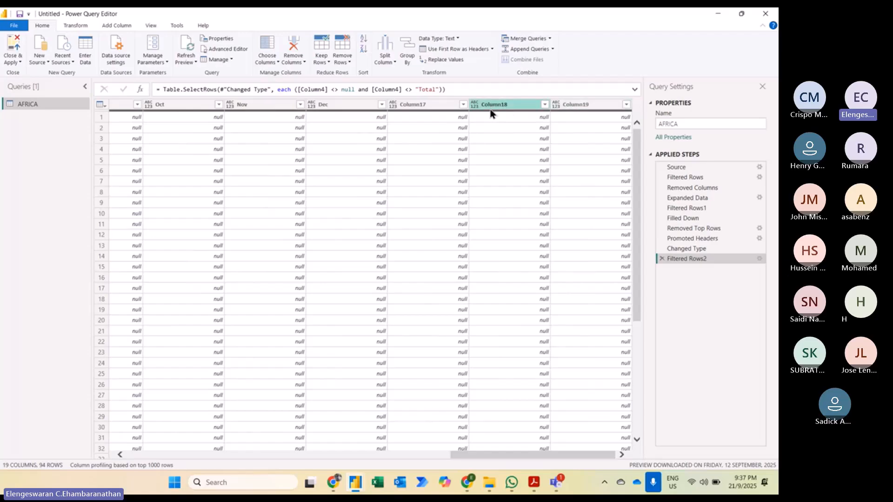
{"action": "left_click", "coordinate": [435, 105]}
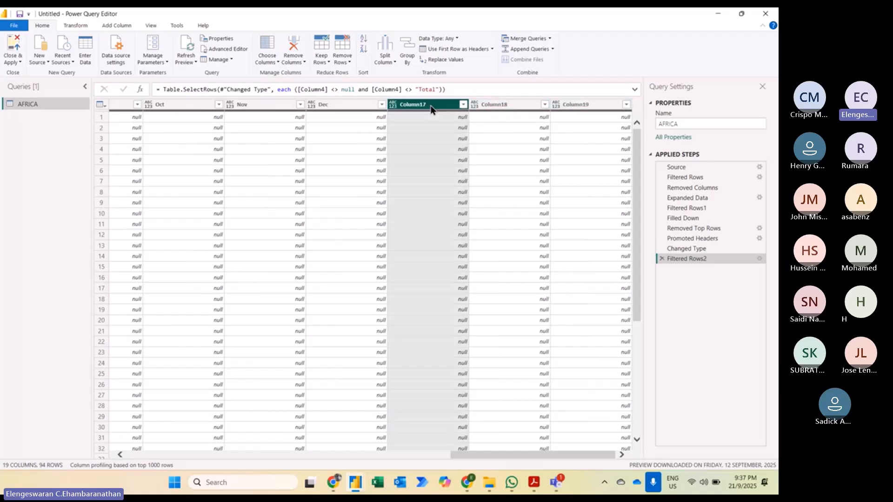
{"action": "left_click", "coordinate": [593, 105], "text": "shift"}
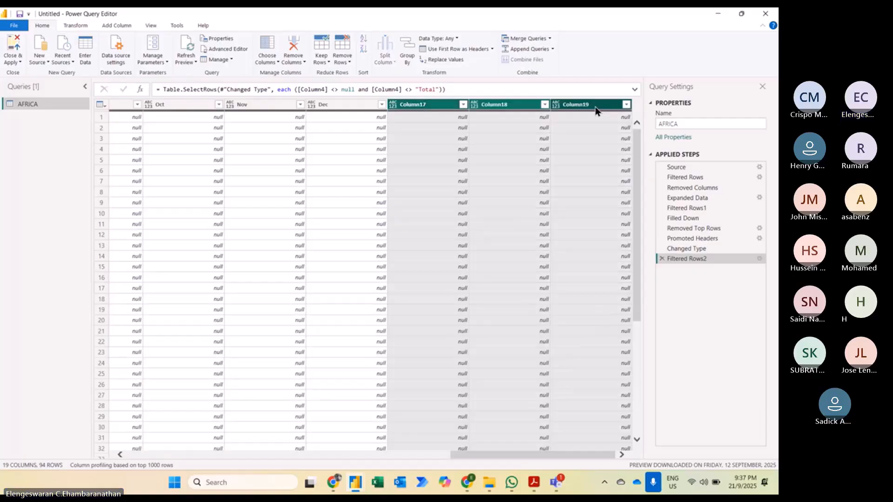
{"action": "key", "text": "Delete"}
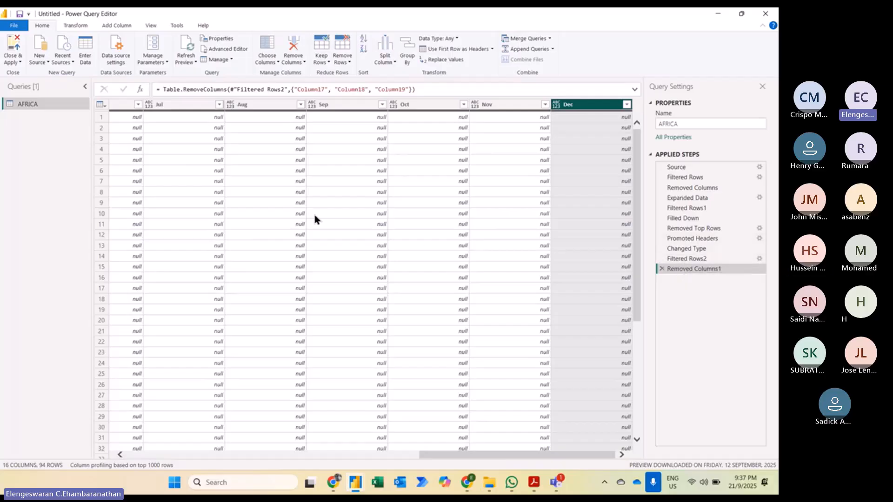
Unpivot the twelve month columns, Jan through Dec, into attribute and value columns
{"action": "scroll", "coordinate": [315, 215], "scroll_direction": "left", "scroll_amount": 10}
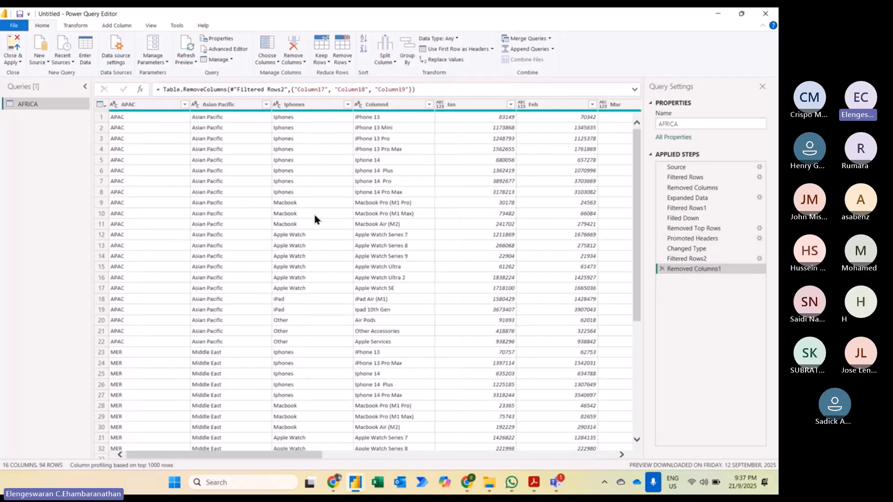
{"action": "left_click", "coordinate": [463, 103]}
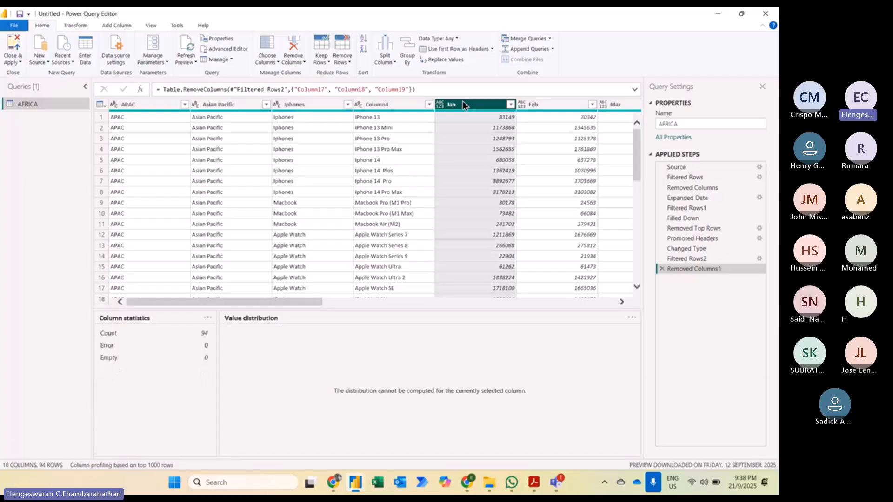
{"action": "left_click", "coordinate": [538, 108]}
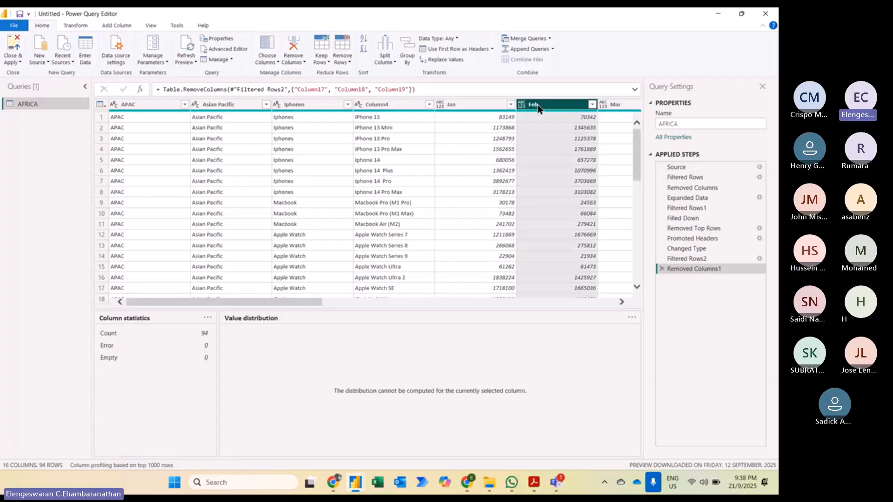
{"action": "scroll", "coordinate": [557, 165], "scroll_direction": "right", "scroll_amount": 5}
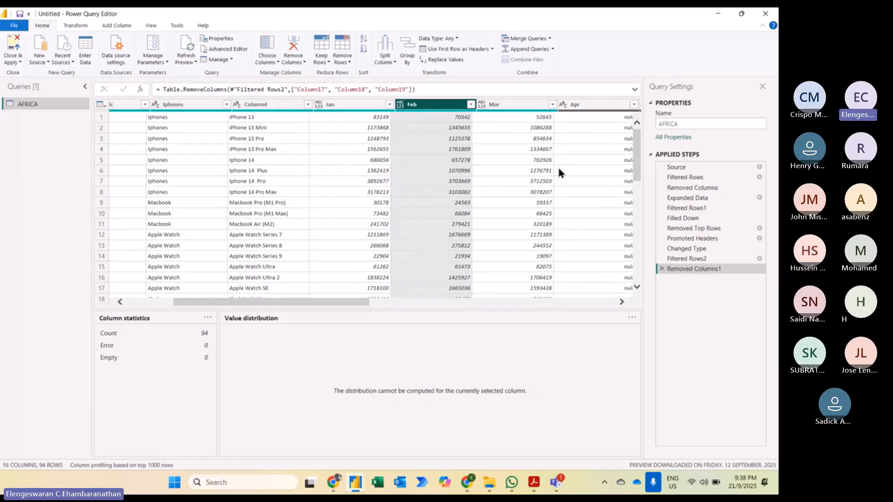
{"action": "scroll", "coordinate": [559, 168], "scroll_direction": "right", "scroll_amount": 5}
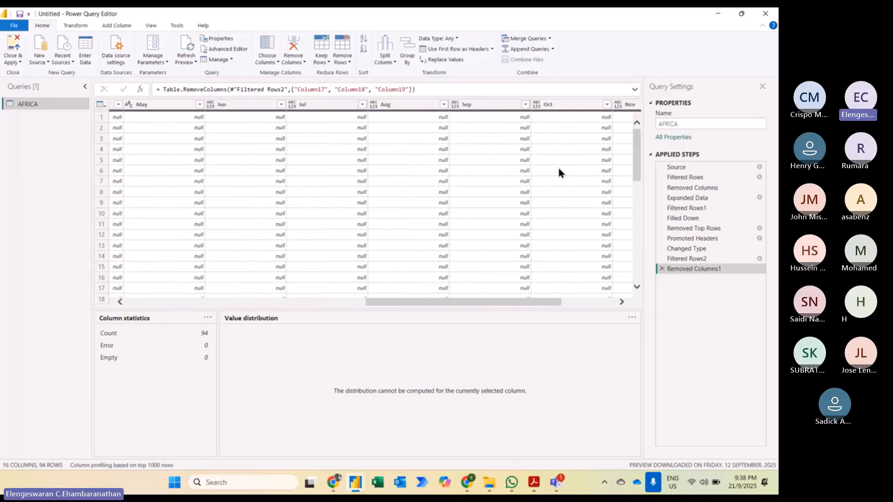
{"action": "scroll", "coordinate": [558, 168], "scroll_direction": "right", "scroll_amount": 3}
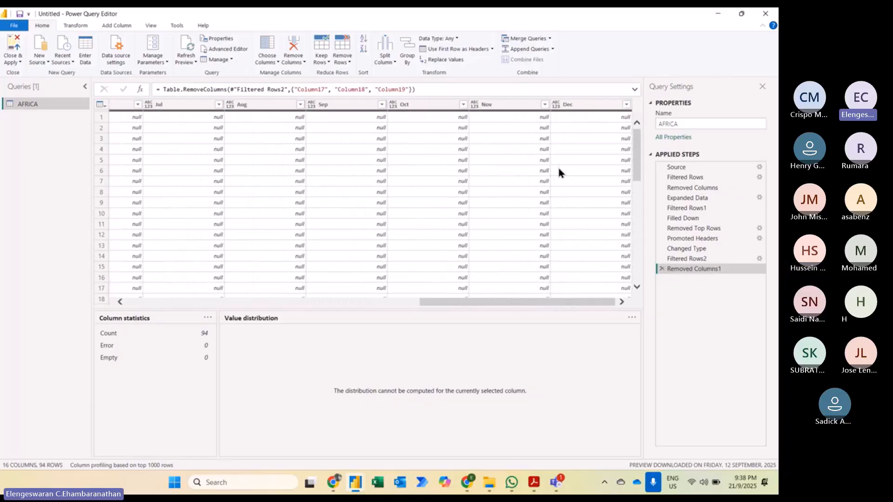
{"action": "scroll", "coordinate": [559, 168], "scroll_direction": "left", "scroll_amount": 10}
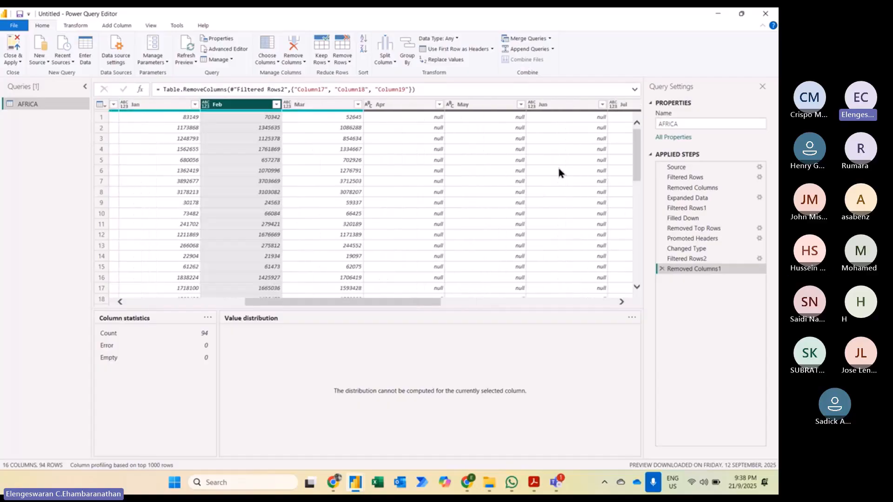
{"action": "left_click", "coordinate": [401, 106]}
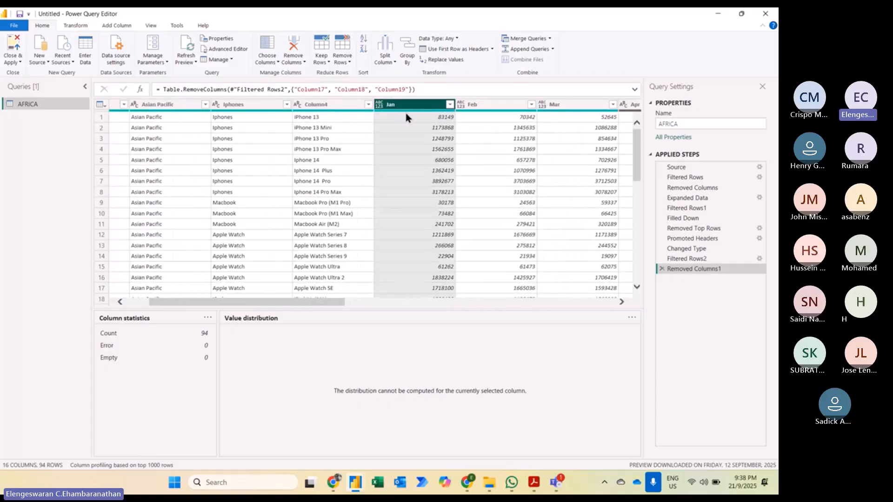
{"action": "scroll", "coordinate": [510, 206], "scroll_direction": "right", "scroll_amount": 8}
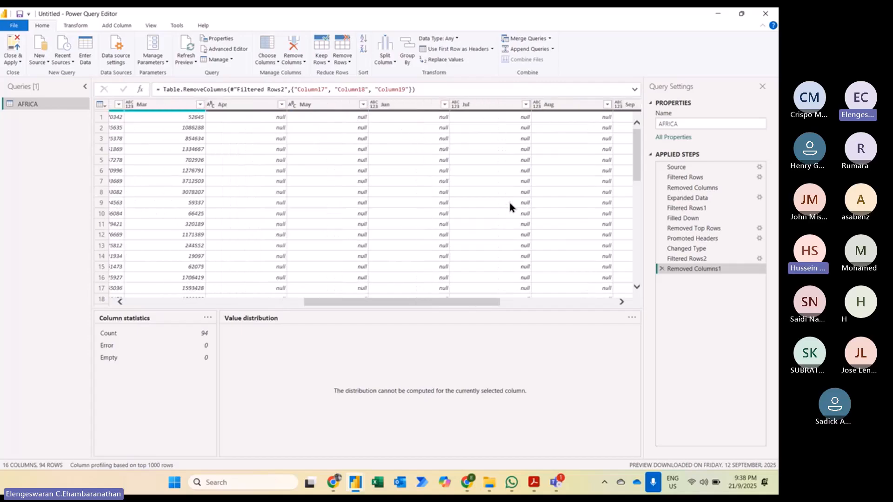
{"action": "scroll", "coordinate": [510, 206], "scroll_direction": "right", "scroll_amount": 1}
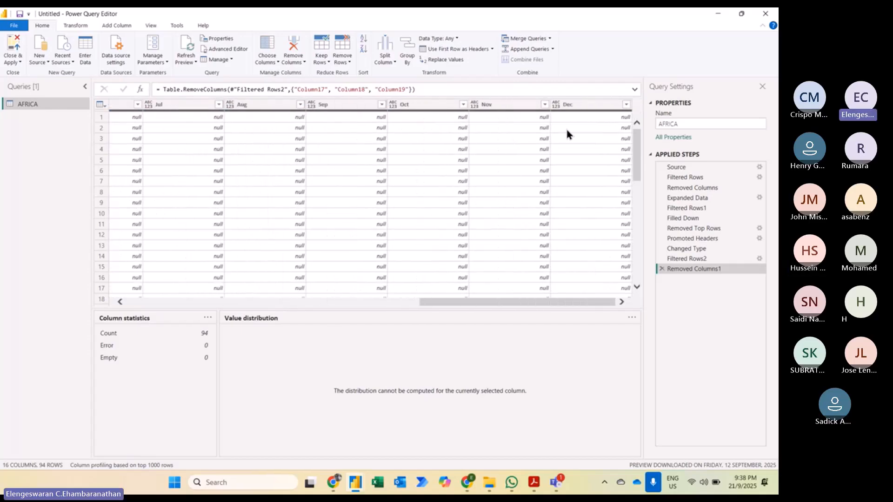
{"action": "left_click", "coordinate": [580, 106], "text": "shift"}
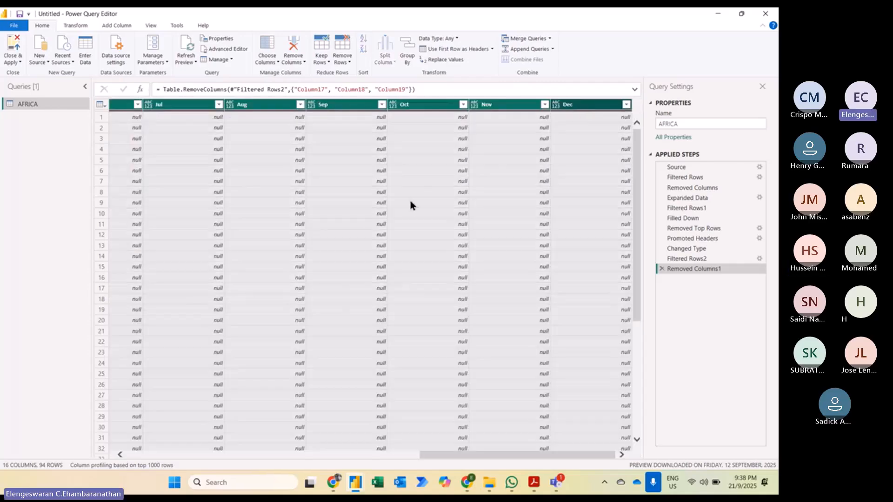
{"action": "scroll", "coordinate": [410, 203], "scroll_direction": "left", "scroll_amount": 4}
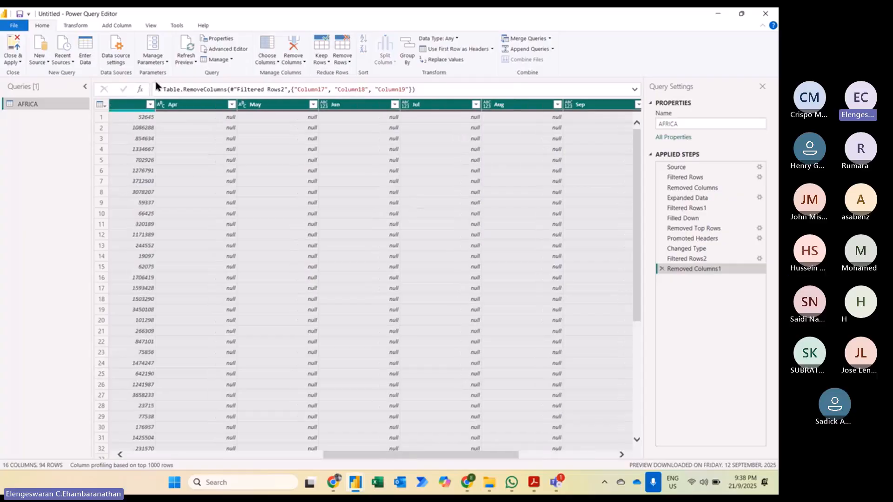
{"action": "left_click", "coordinate": [72, 26]}
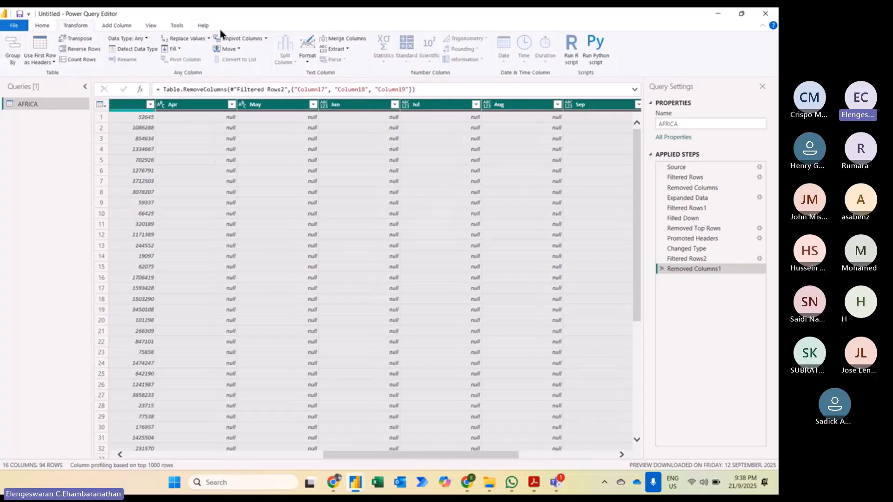
{"action": "left_click", "coordinate": [238, 39]}
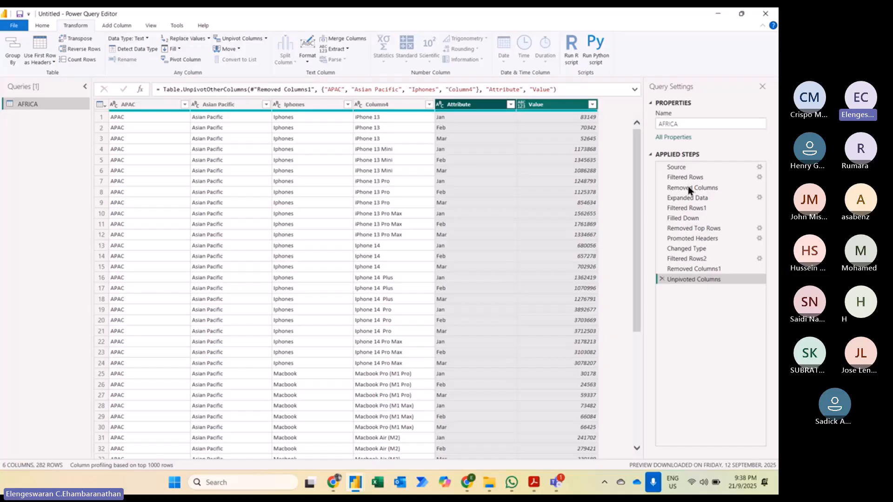
Delete the last unpivot from the applied steps and look over the restored month columns from Jan to Dec
{"action": "left_click", "coordinate": [662, 279]}
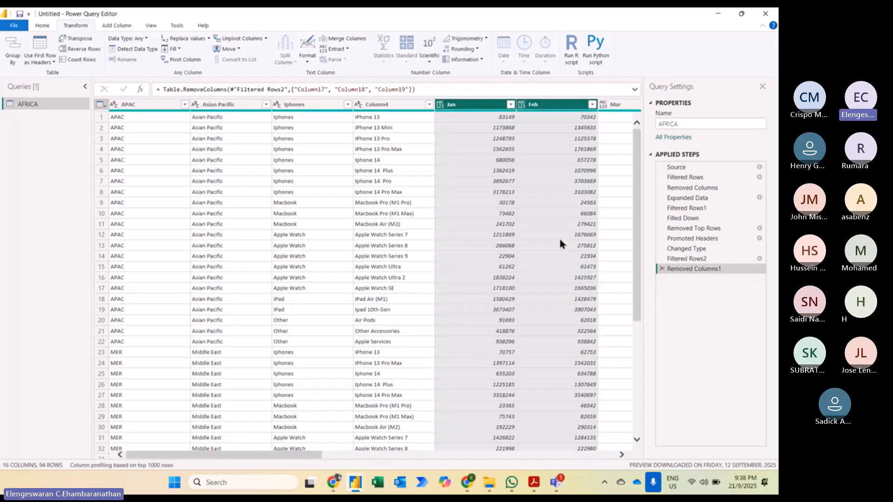
{"action": "left_click", "coordinate": [454, 105]}
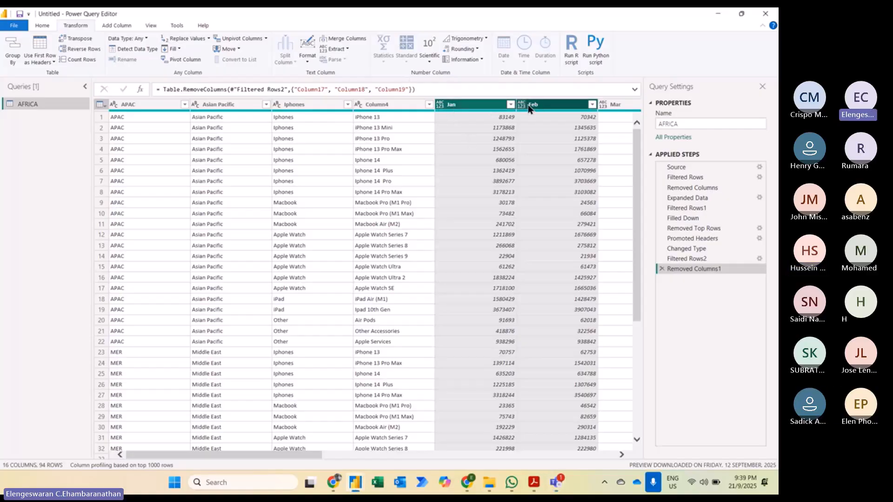
{"action": "scroll", "coordinate": [571, 147], "scroll_direction": "right", "scroll_amount": 3}
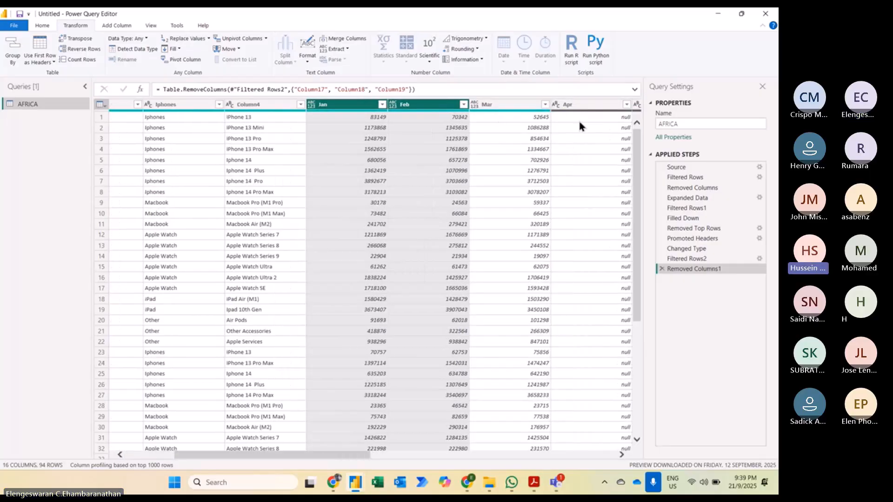
{"action": "scroll", "coordinate": [579, 123], "scroll_direction": "right", "scroll_amount": 3}
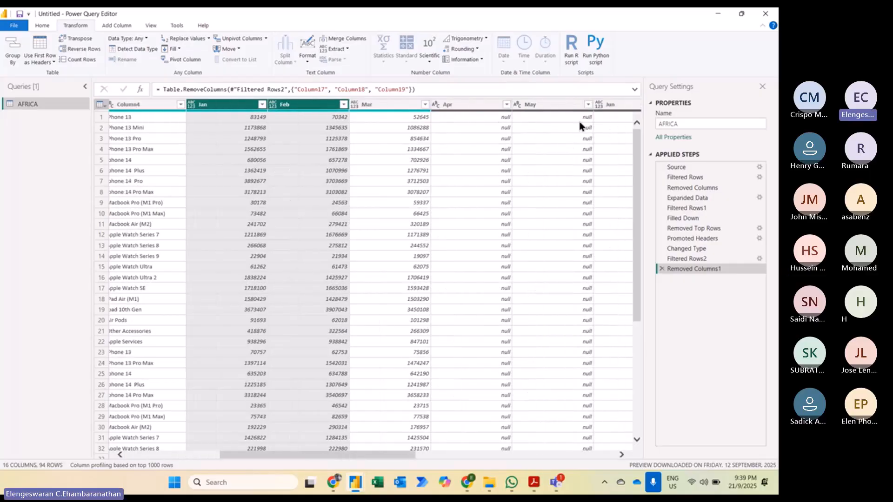
{"action": "scroll", "coordinate": [580, 126], "scroll_direction": "right", "scroll_amount": 8}
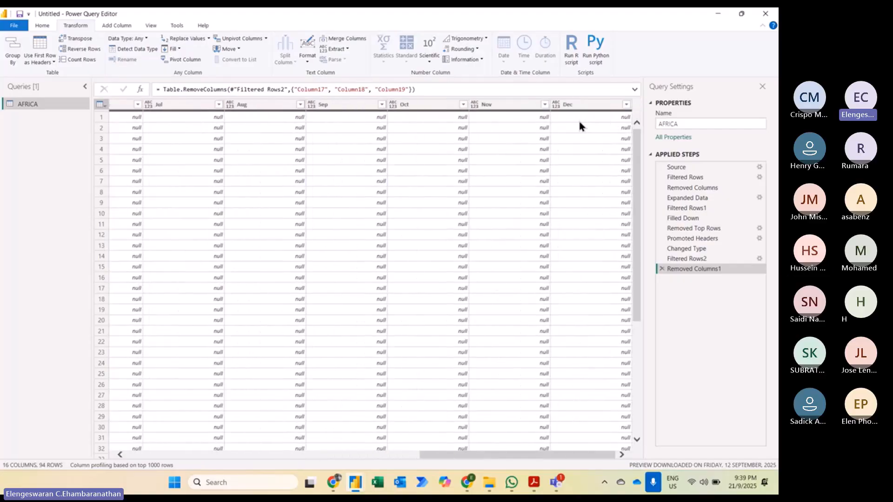
{"action": "scroll", "coordinate": [579, 119], "scroll_direction": "left", "scroll_amount": 9}
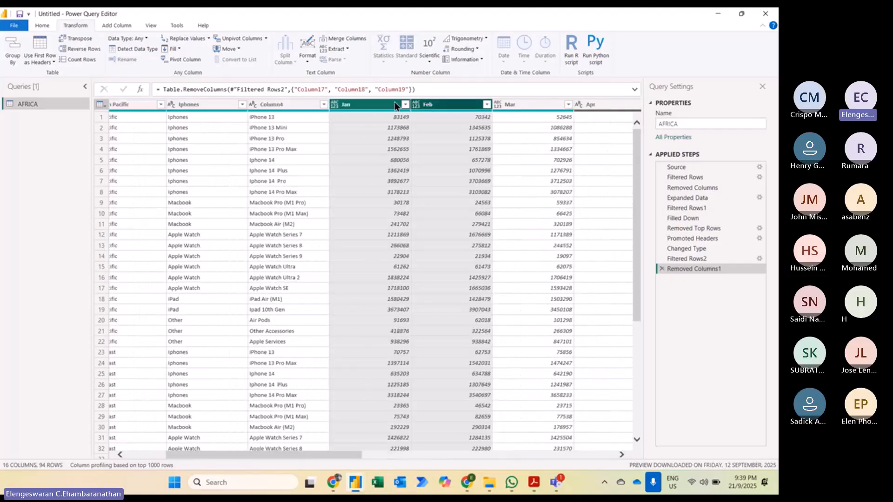
Select the month columns consecutively from Jan to Dec and unpivot them again
{"action": "left_click", "coordinate": [360, 106]}
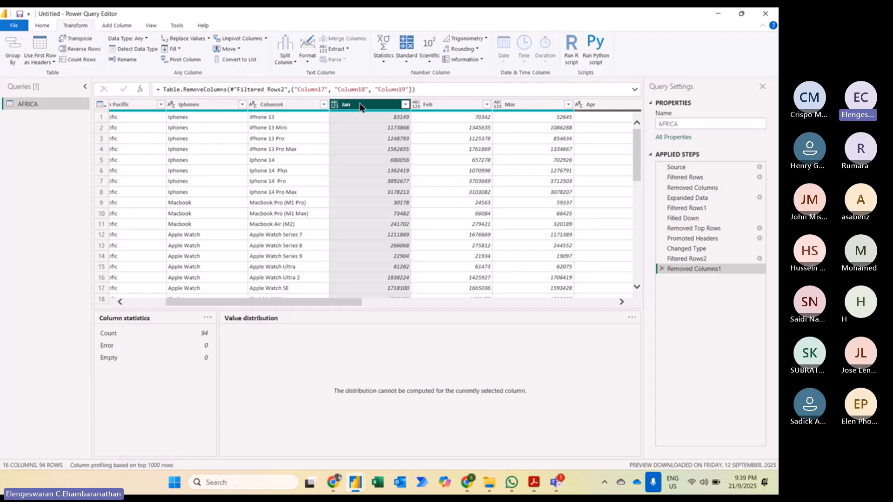
{"action": "key", "text": "shift+Right"}
{"action": "key", "text": "shift+Right"}
{"action": "key", "text": "shift+Right"}
{"action": "key", "text": "shift+Right"}
{"action": "key", "text": "shift+Right"}
{"action": "key", "text": "shift+Right"}
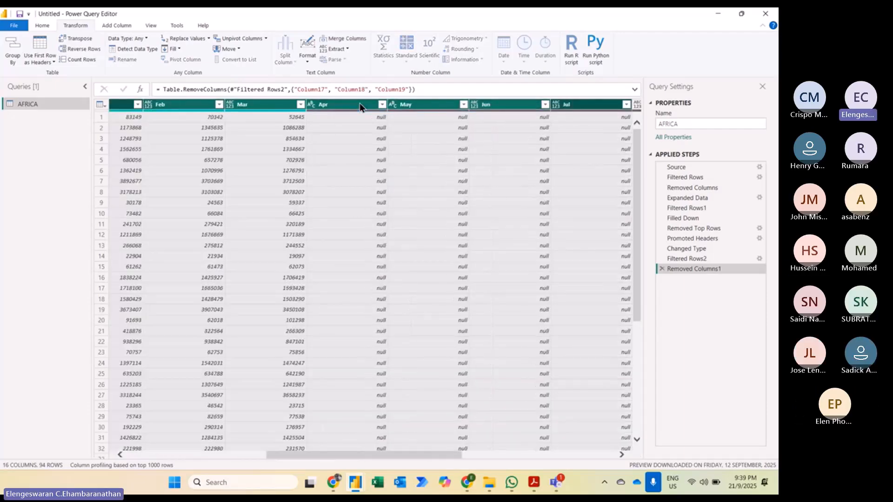
{"action": "key", "text": "shift+Right"}
{"action": "key", "text": "shift+Right"}
{"action": "key", "text": "shift+Right"}
{"action": "key", "text": "shift+Right"}
{"action": "key", "text": "shift+Right"}
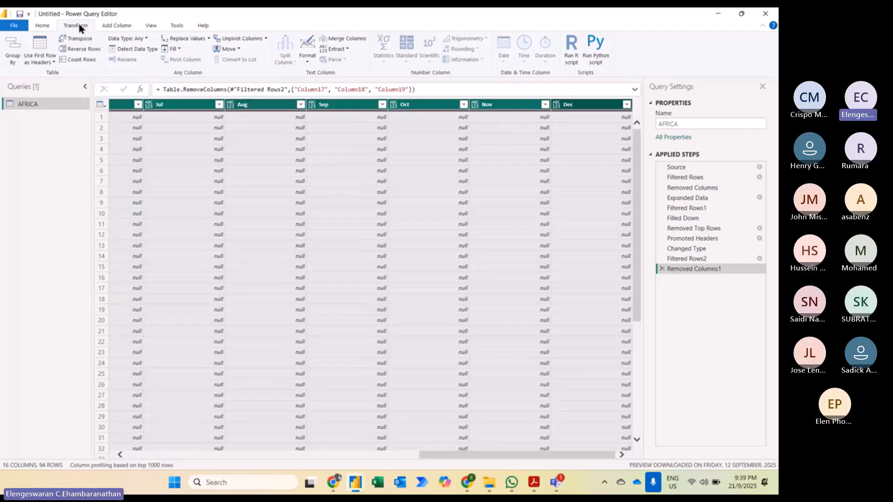
{"action": "left_click", "coordinate": [228, 41]}
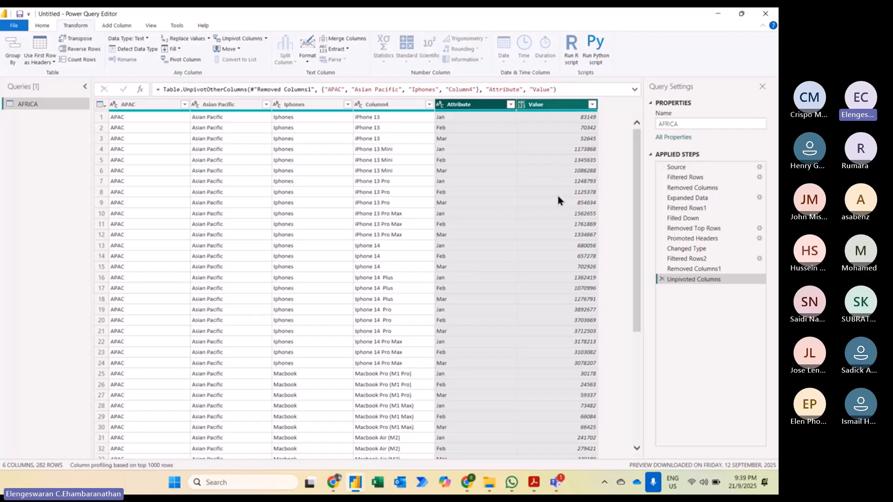
Delete the repeated unpivot from the applied steps, and hide and restore the Query Settings pane
{"action": "left_click", "coordinate": [661, 279]}
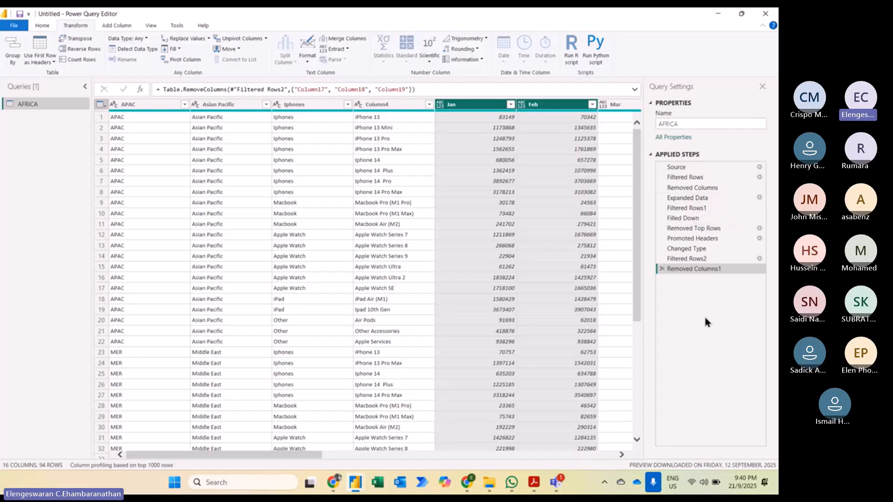
{"action": "left_click", "coordinate": [762, 88]}
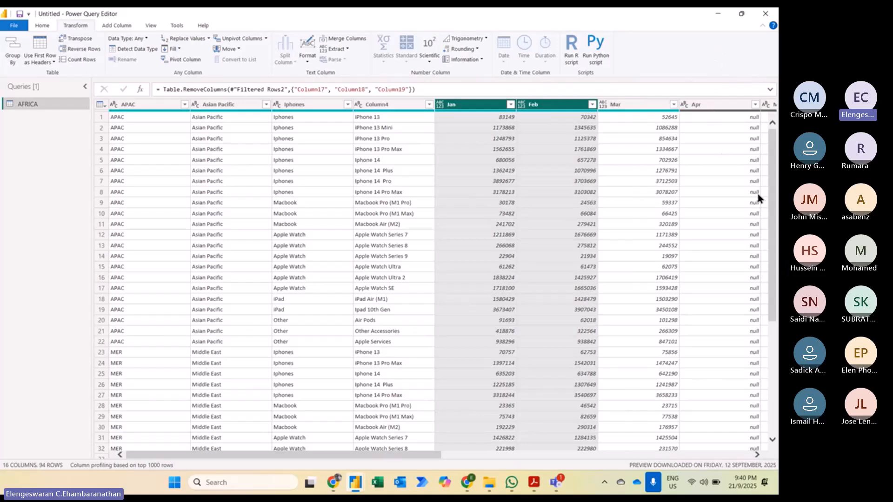
{"action": "left_click", "coordinate": [151, 25]}
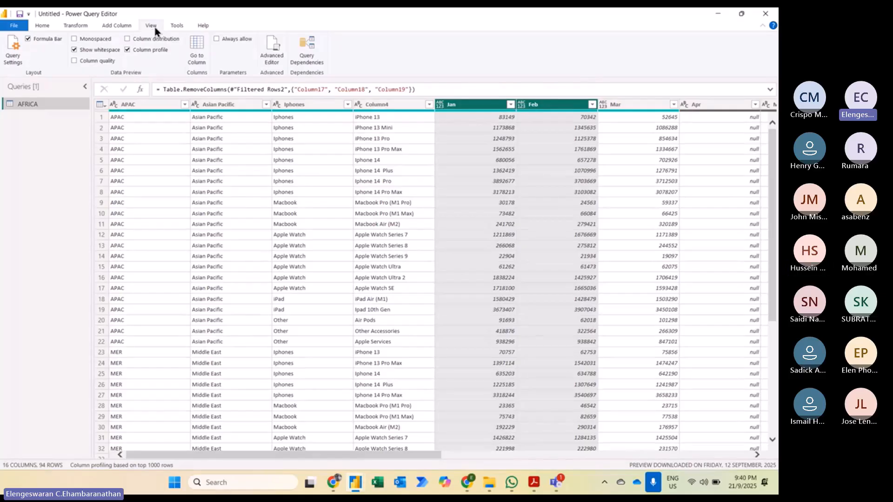
{"action": "left_click", "coordinate": [8, 54]}
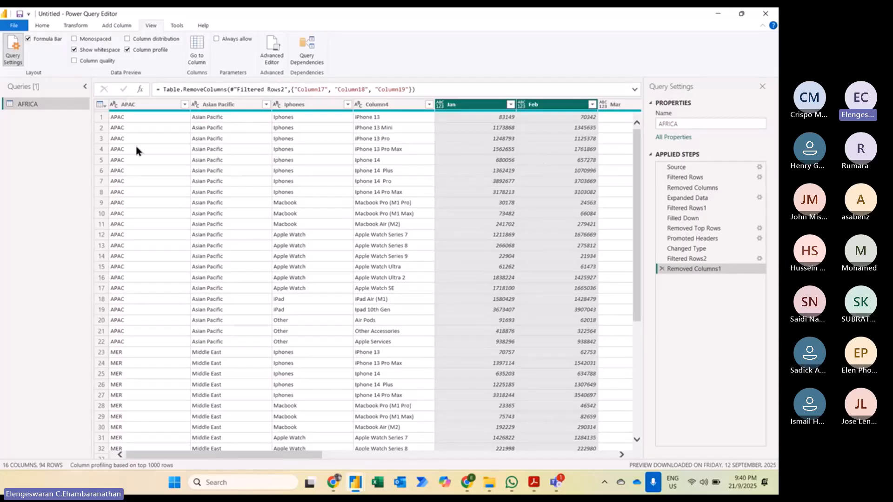
Unpivot all columns other than APAC, Asian Pacific, Iphones and Column4
{"action": "left_click", "coordinate": [143, 103]}
{"action": "key", "text": "shift+Right"}
{"action": "key", "text": "shift+Right"}
{"action": "key", "text": "shift+Right"}
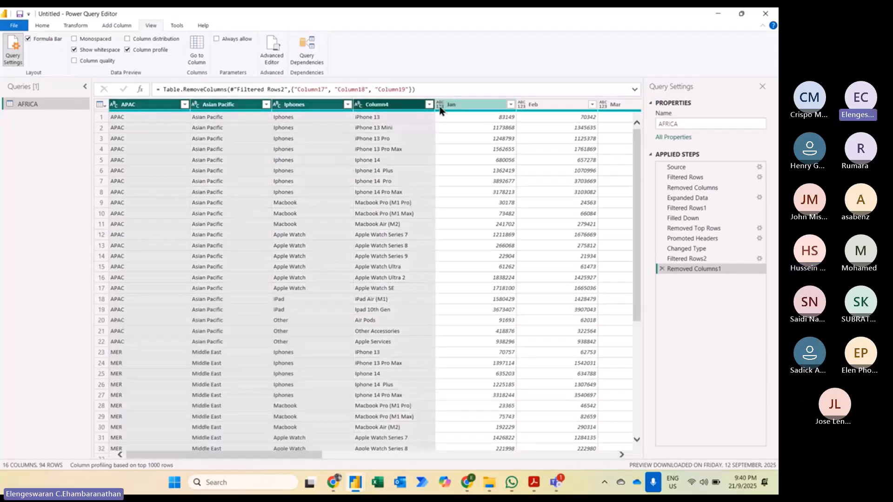
{"action": "right_click", "coordinate": [393, 107]}
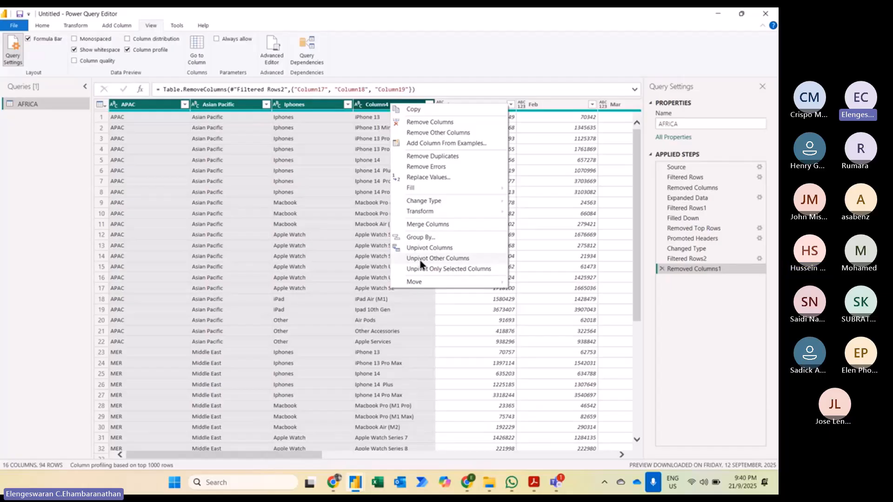
{"action": "left_click", "coordinate": [448, 261]}
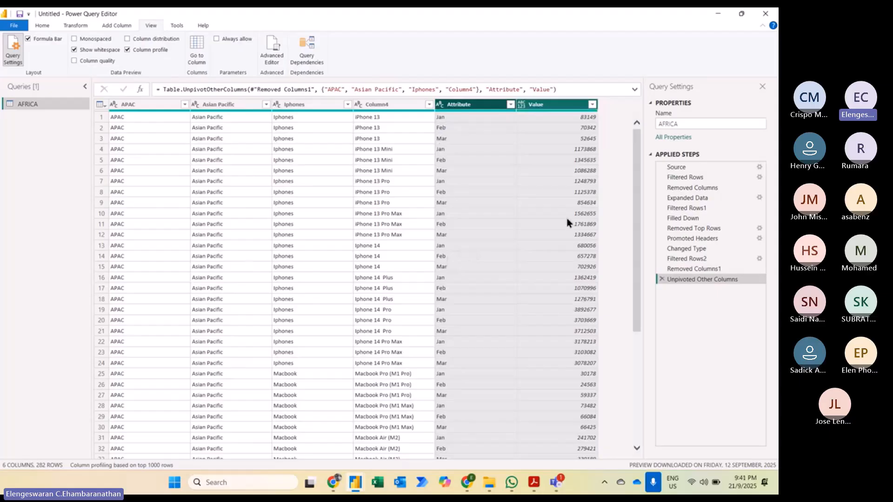
Review the query's applied steps from Source to Expanded Data, looking through the expanded rows of the regional sheets
{"action": "left_click", "coordinate": [680, 171]}
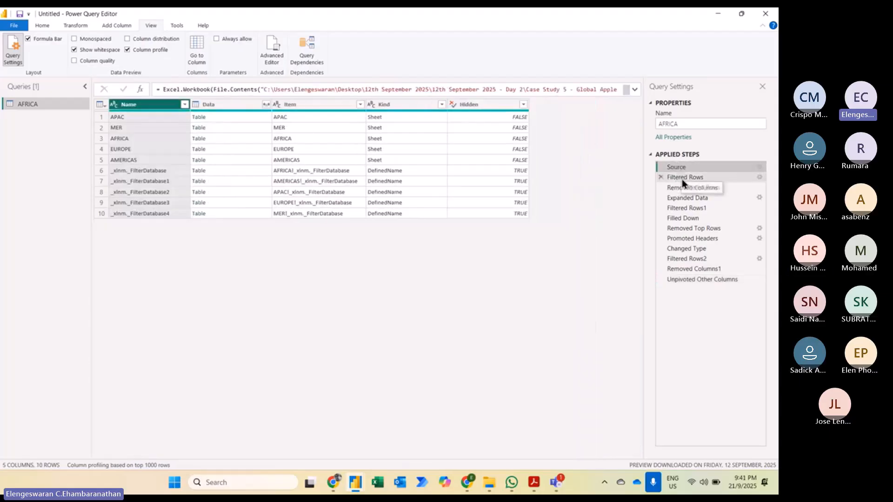
{"action": "left_click", "coordinate": [682, 180]}
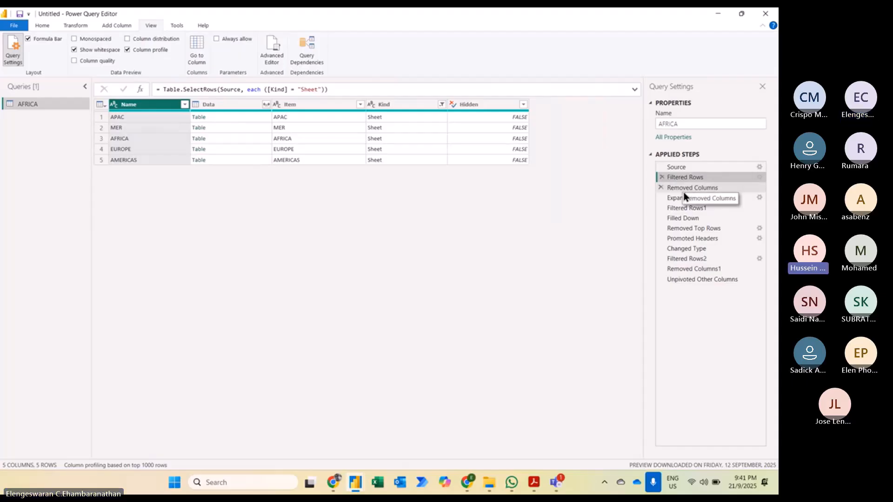
{"action": "left_click", "coordinate": [683, 188]}
{"action": "left_click", "coordinate": [703, 198]}
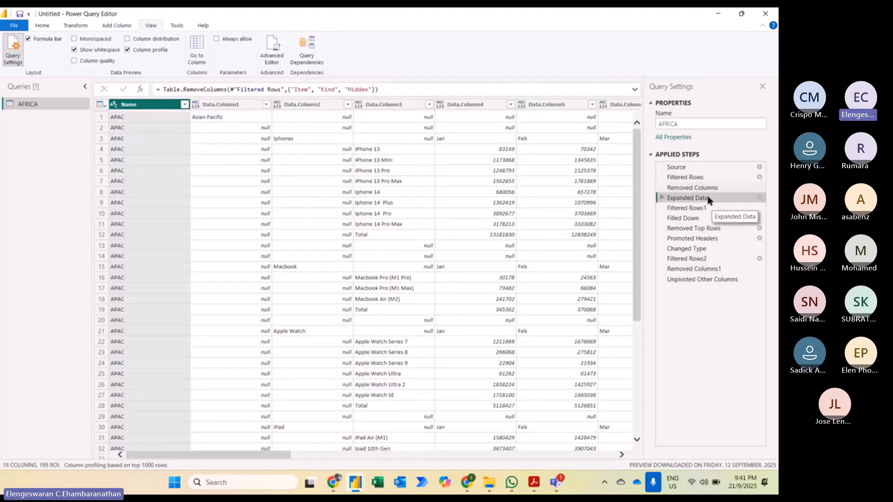
{"action": "scroll", "coordinate": [320, 202], "scroll_direction": "down", "scroll_amount": 5}
{"action": "scroll", "coordinate": [320, 207], "scroll_direction": "down", "scroll_amount": 20}
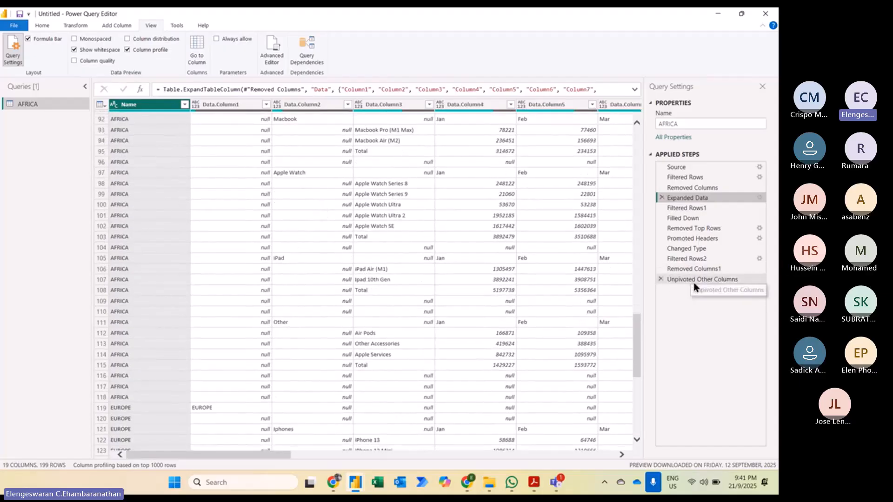
Return to the Unpivoted Other Columns step and rename the APAC column as Code
{"action": "left_click", "coordinate": [694, 280]}
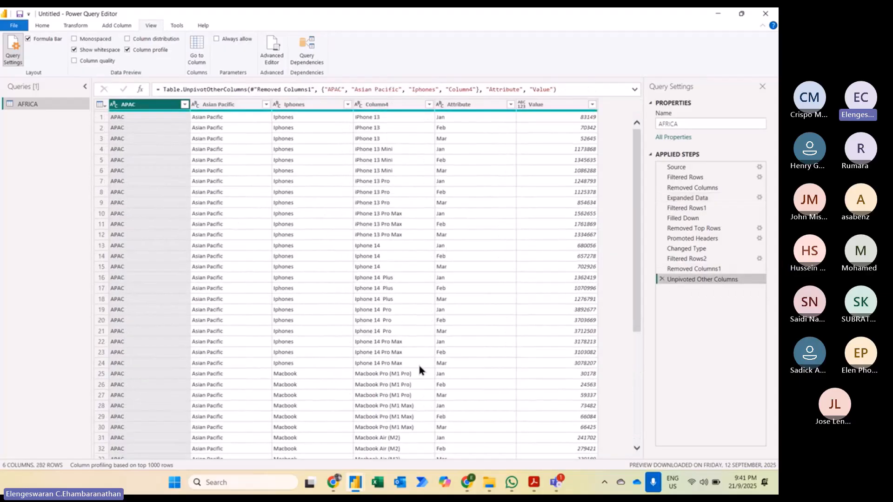
{"action": "left_click", "coordinate": [135, 107]}
{"action": "double_click", "coordinate": [135, 107]}
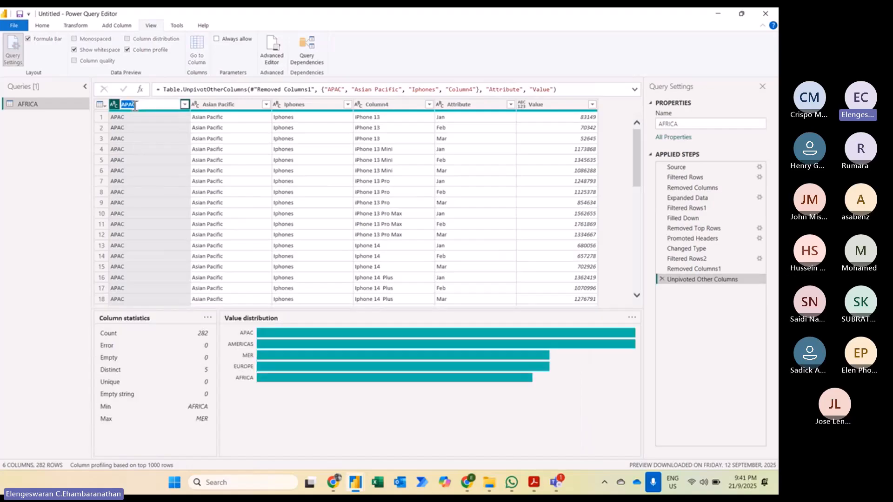
{"action": "key", "text": "Caps_Lock"}
{"action": "type", "text": "C"}
{"action": "type", "text": "ode"}
{"action": "key", "text": "Return"}
Rename the Asian Pacific column as Region and the Iphones column as Products
{"action": "double_click", "coordinate": [212, 104]}
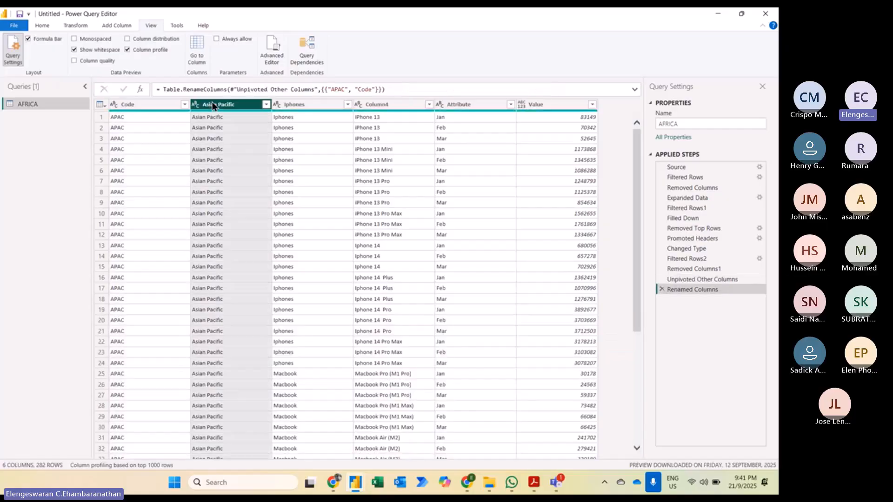
{"action": "type", "text": "Reg"}
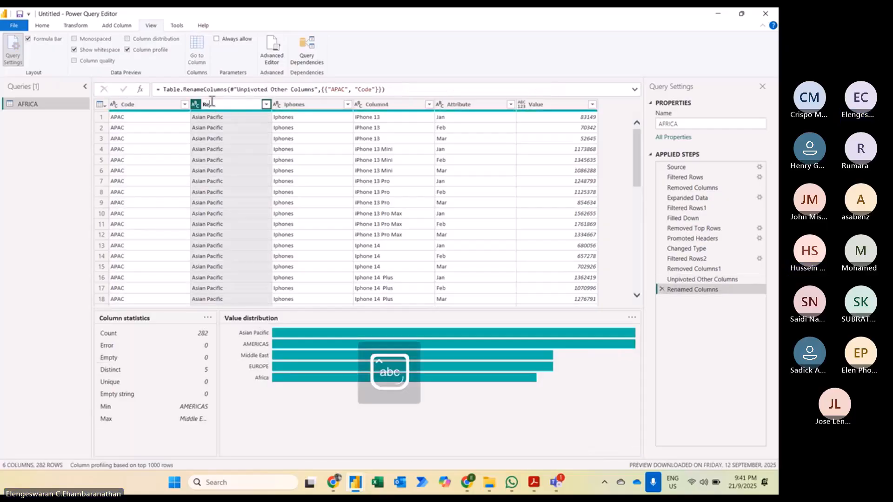
{"action": "type", "text": "ion"}
{"action": "key", "text": "Return"}
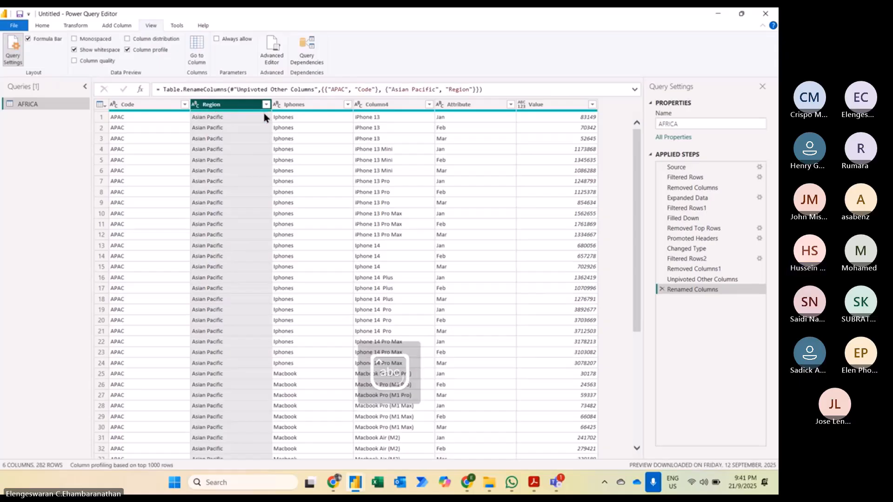
{"action": "double_click", "coordinate": [301, 105]}
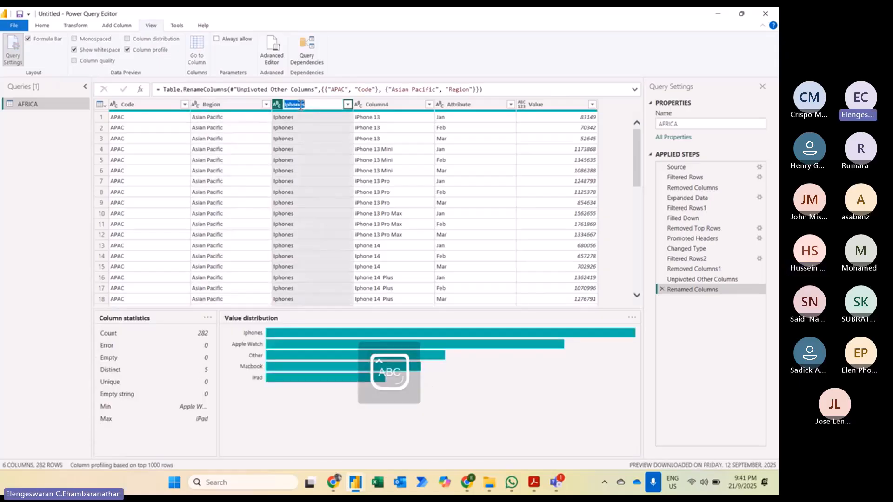
{"action": "type", "text": "Produc"}
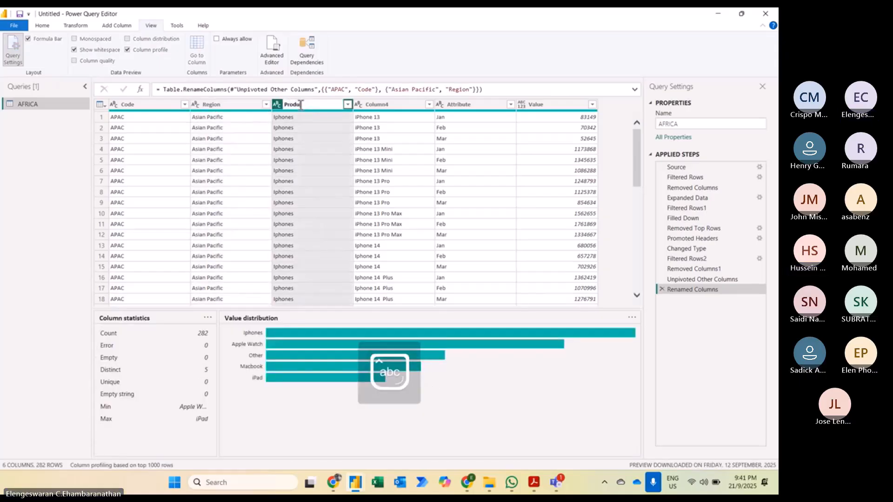
{"action": "type", "text": "ts"}
{"action": "key", "text": "Return"}
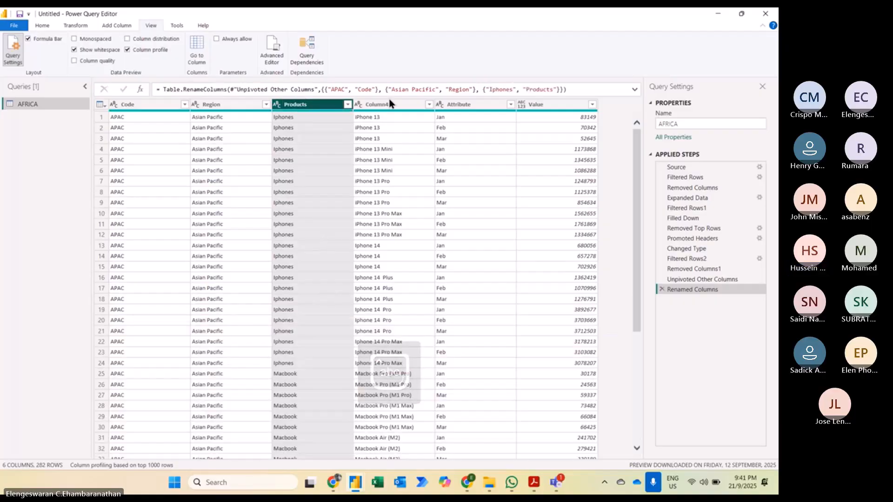
Rename Column4 as Models and the Attribute column as Months
{"action": "double_click", "coordinate": [389, 104]}
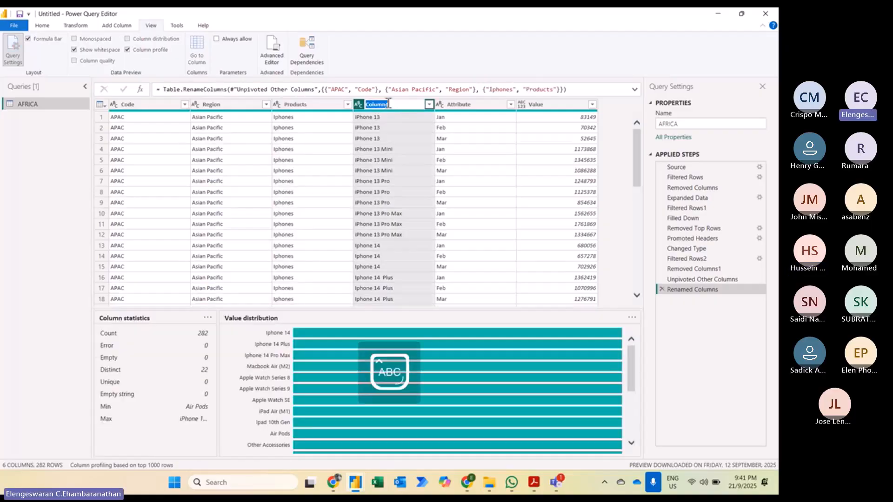
{"action": "type", "text": "Mo"}
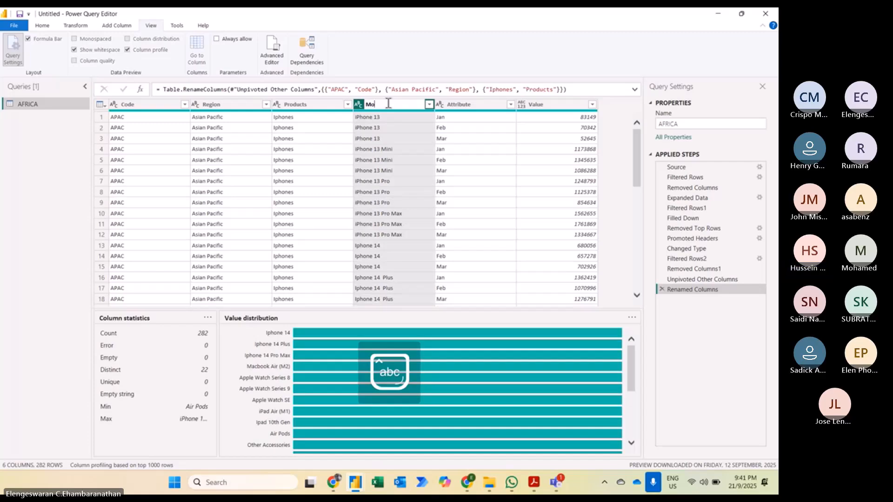
{"action": "type", "text": "dels"}
{"action": "key", "text": "Return"}
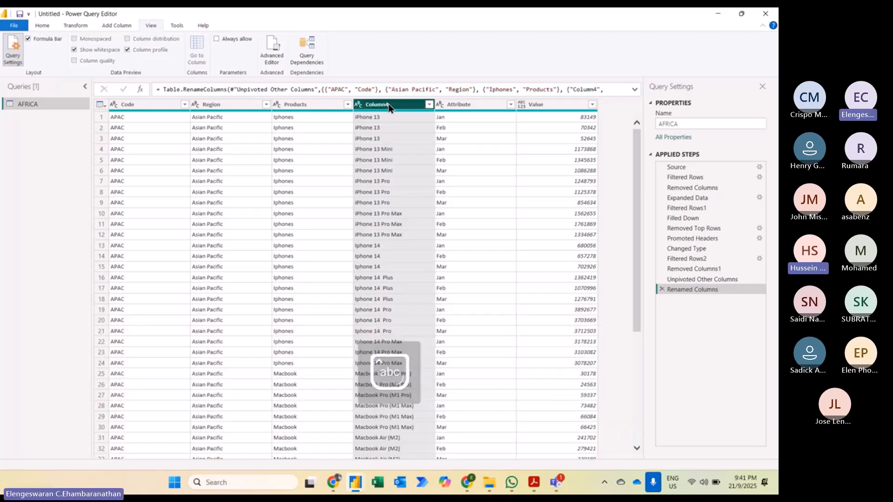
{"action": "double_click", "coordinate": [461, 104]}
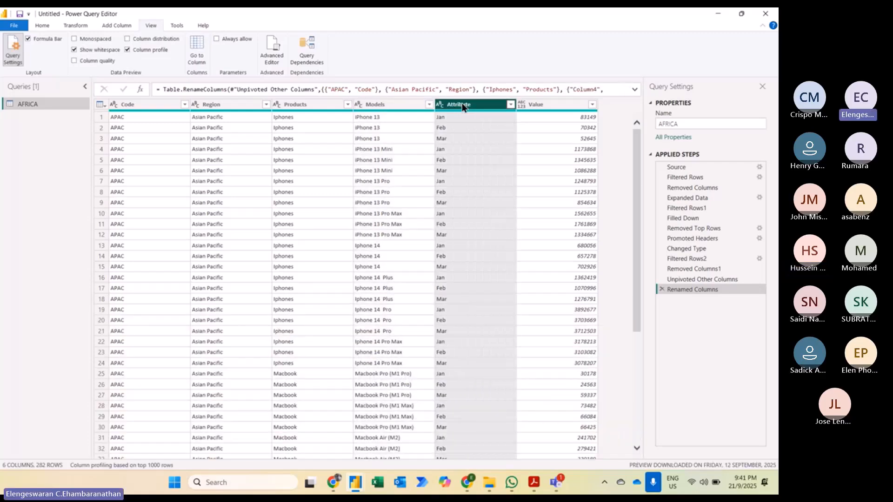
{"action": "type", "text": "M"}
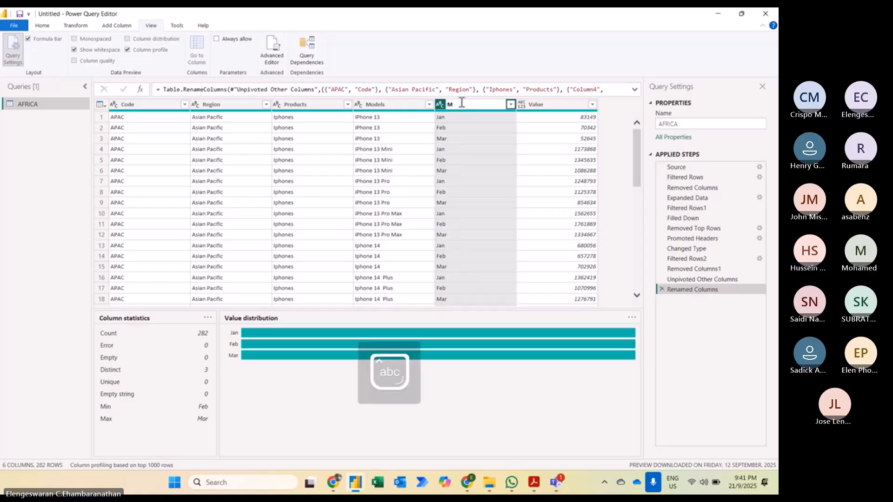
{"action": "type", "text": "onths"}
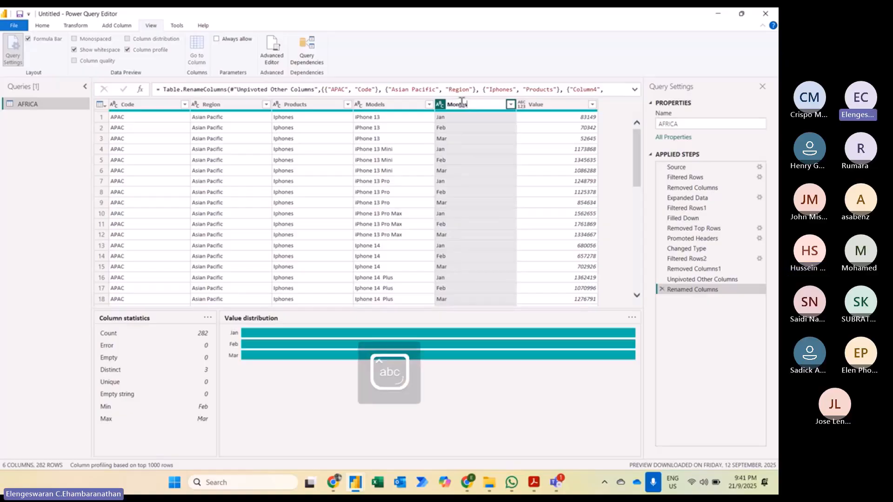
{"action": "key", "text": "Return"}
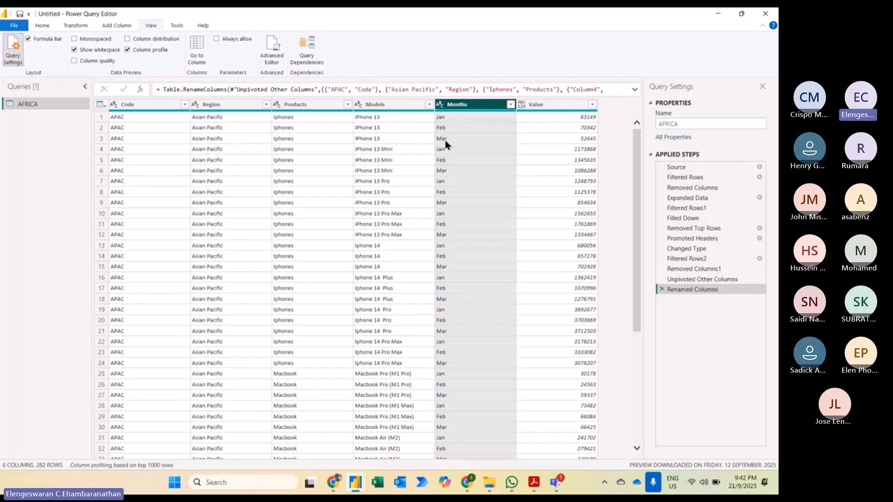
Review the month columns at the Removed Columns1 step, and look at the monthly sales reports in the source folder
{"action": "left_click", "coordinate": [685, 270]}
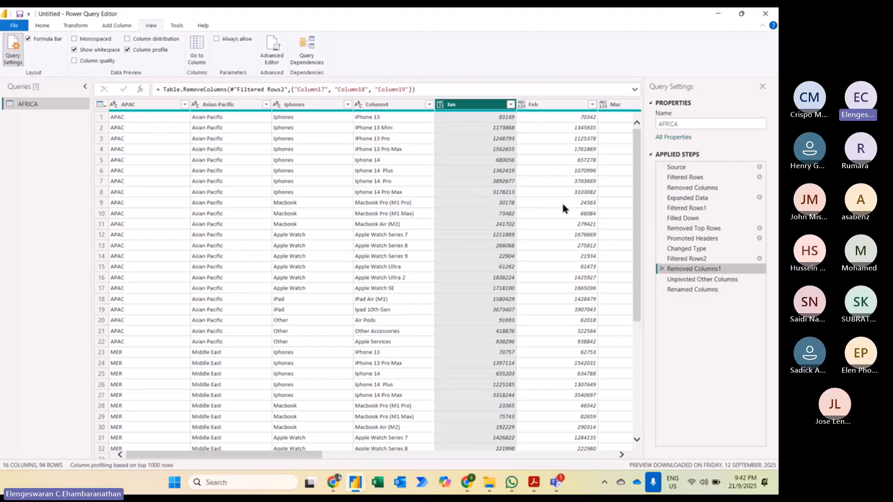
{"action": "scroll", "coordinate": [562, 201], "scroll_direction": "right", "scroll_amount": 5}
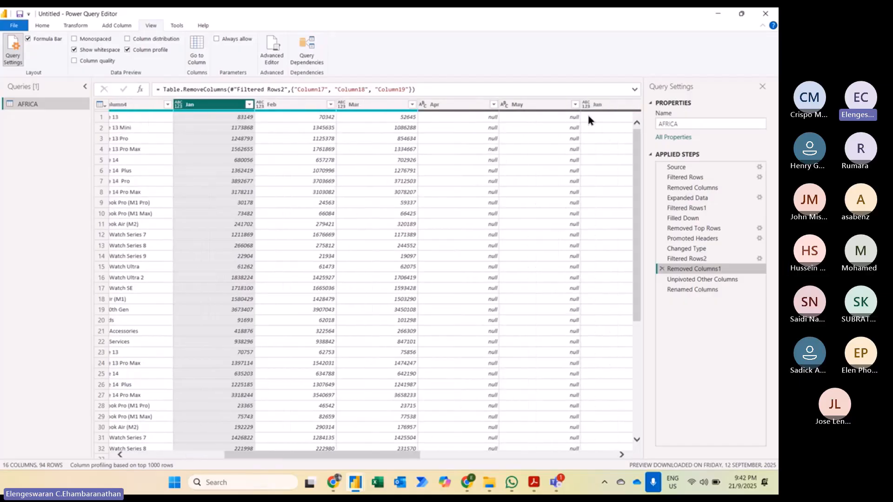
{"action": "key", "text": "alt+Tab"}
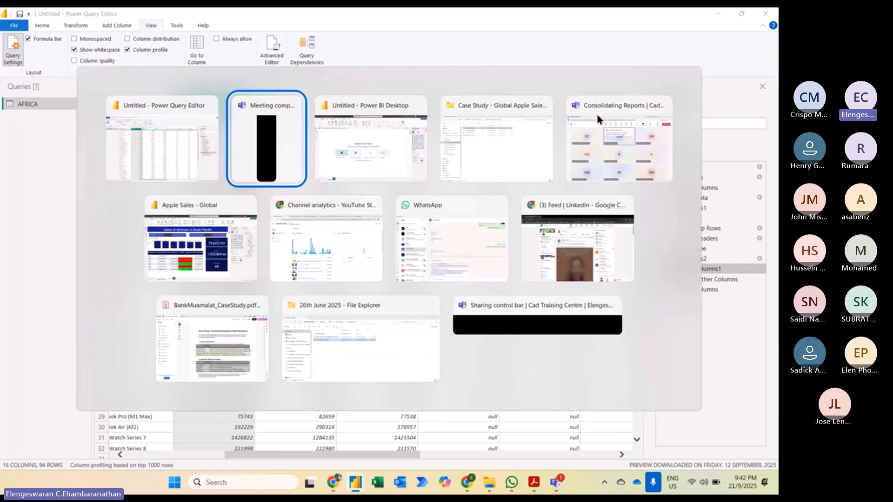
{"action": "key", "text": "alt+Tab"}
{"action": "key", "text": "alt+Tab"}
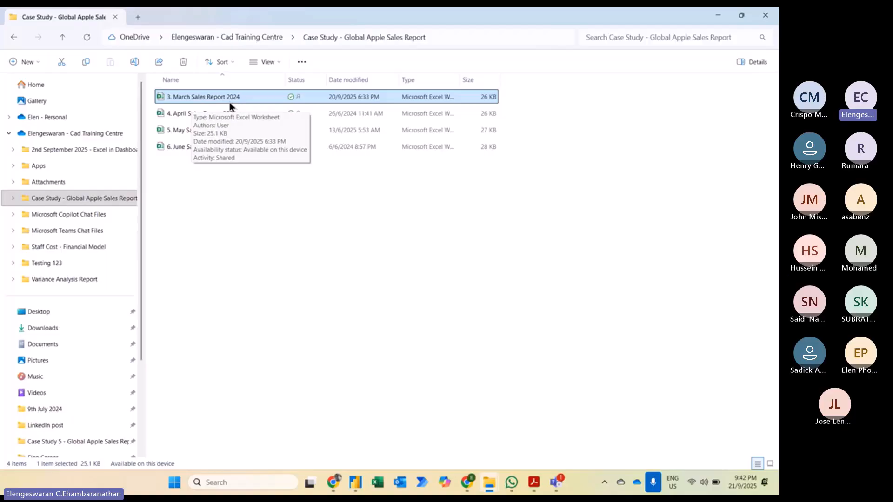
{"action": "key", "text": "alt+Tab"}
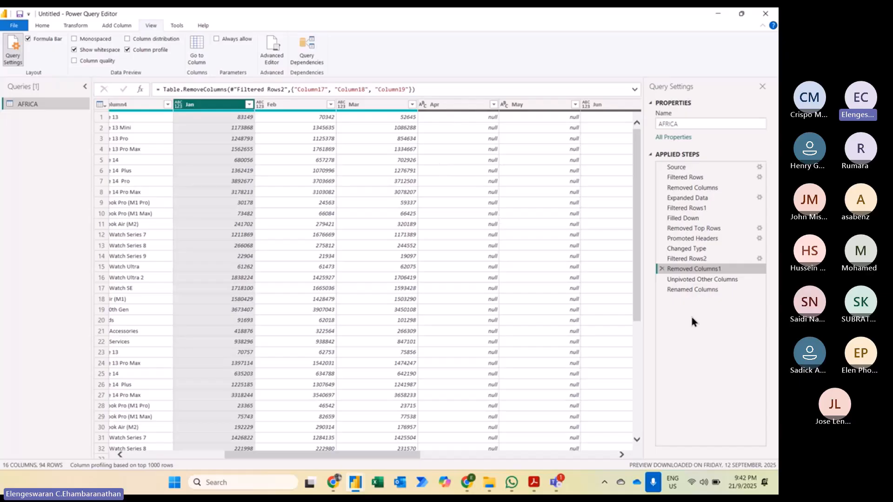
Return to the Renamed Columns step and set the Value column's data type to Whole Number
{"action": "left_click", "coordinate": [708, 292]}
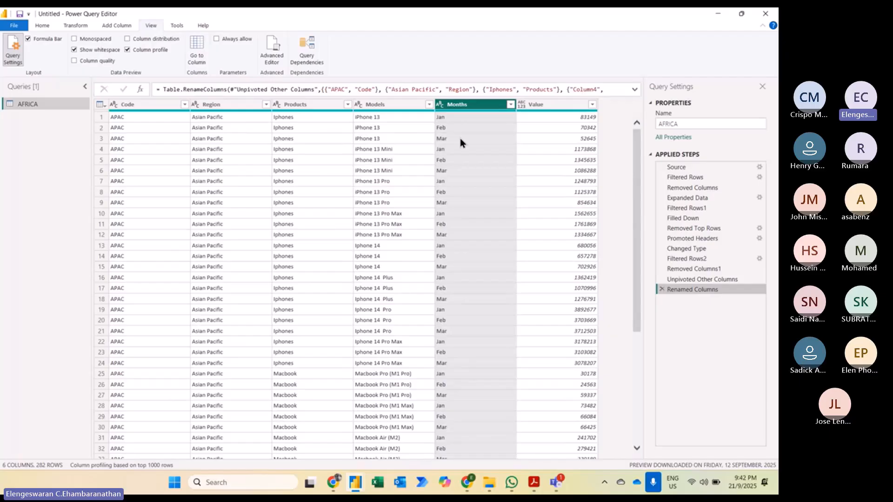
{"action": "left_click", "coordinate": [521, 105]}
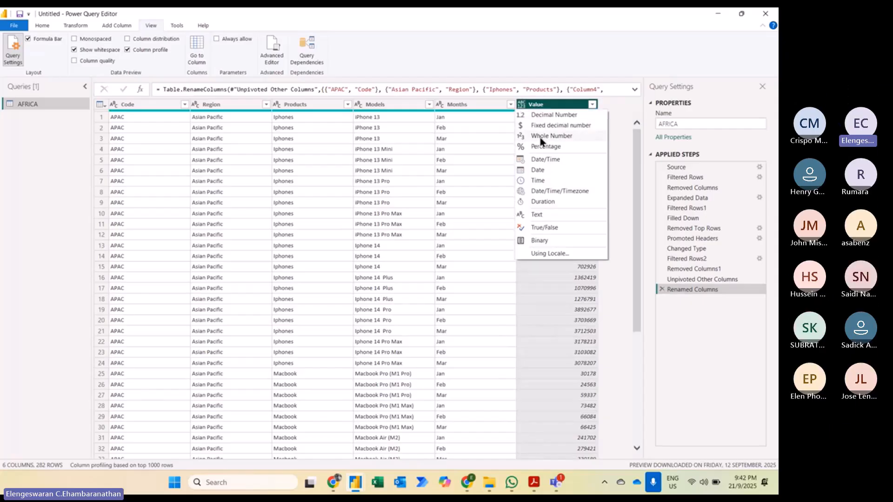
{"action": "left_click", "coordinate": [541, 137]}
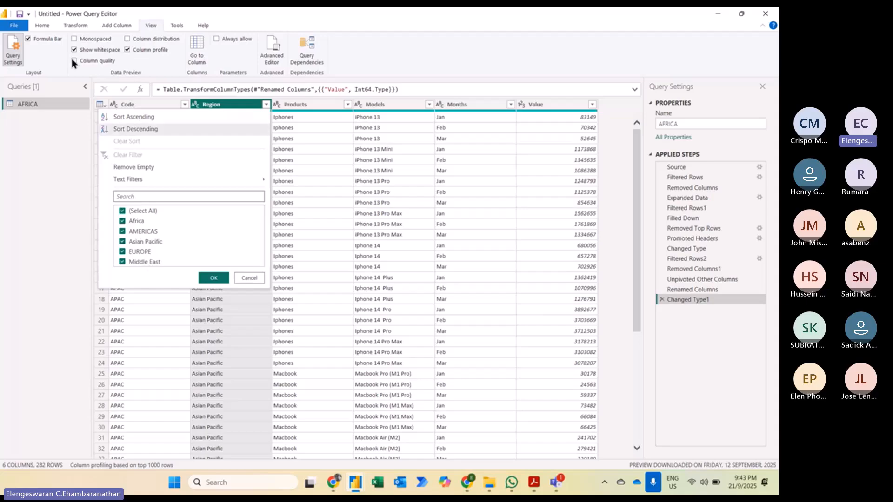
Capitalize each word in the Region column and check its distinct values in the filter list
{"action": "left_click", "coordinate": [71, 26]}
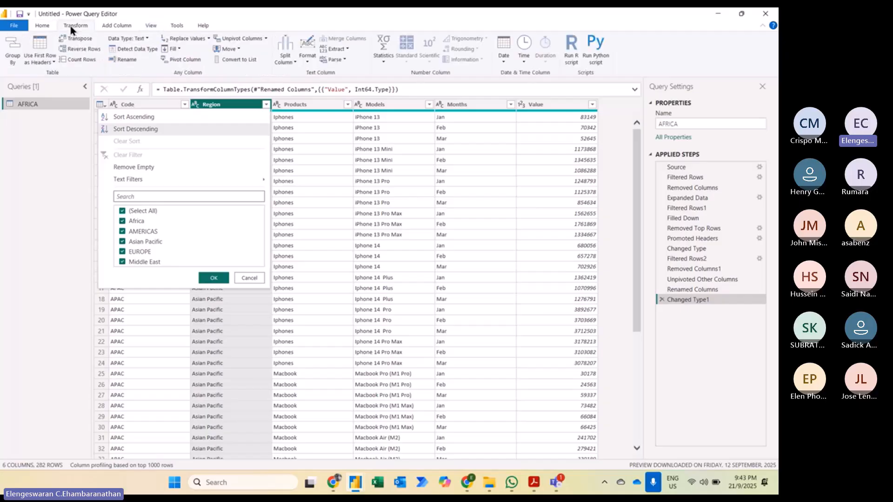
{"action": "left_click", "coordinate": [305, 60]}
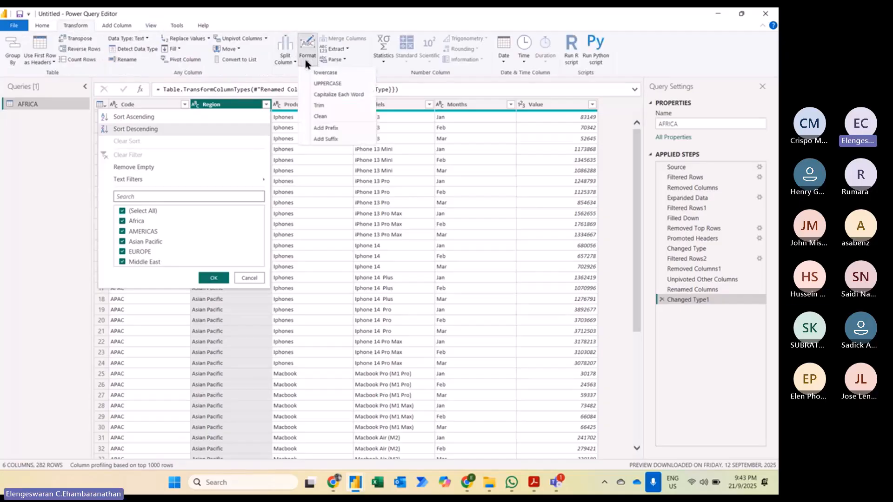
{"action": "left_click", "coordinate": [314, 91]}
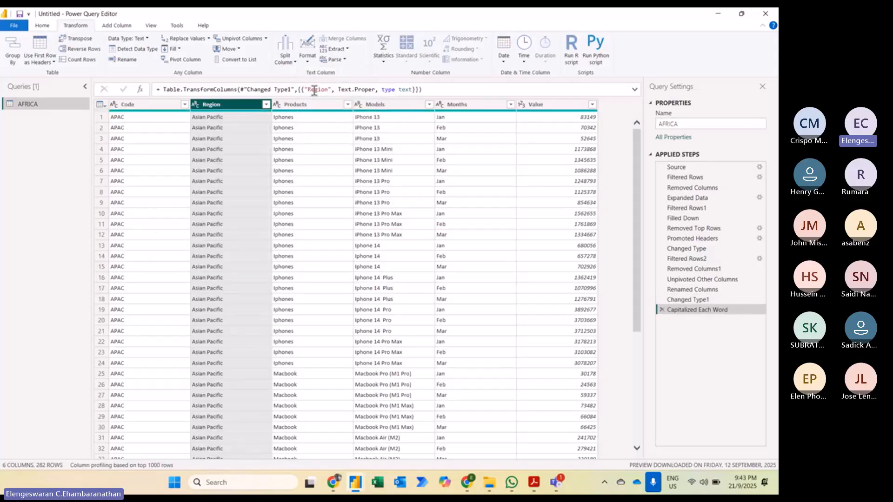
{"action": "left_click", "coordinate": [267, 105]}
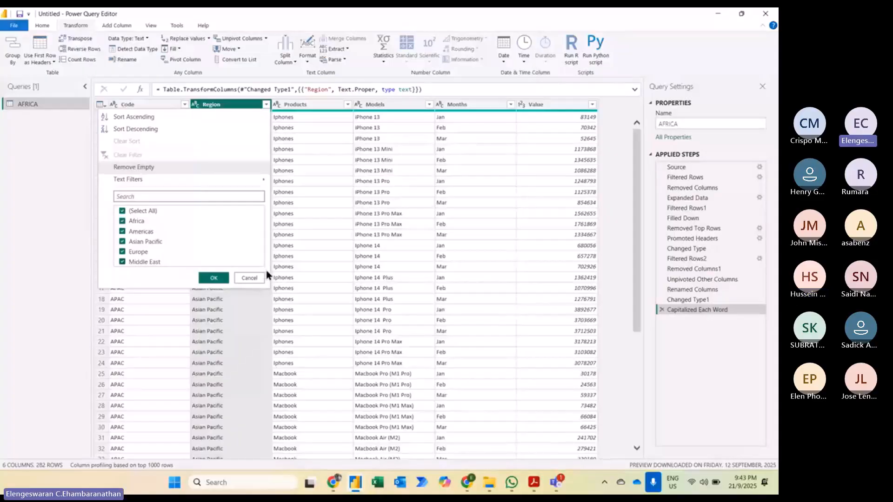
{"action": "left_click", "coordinate": [250, 278]}
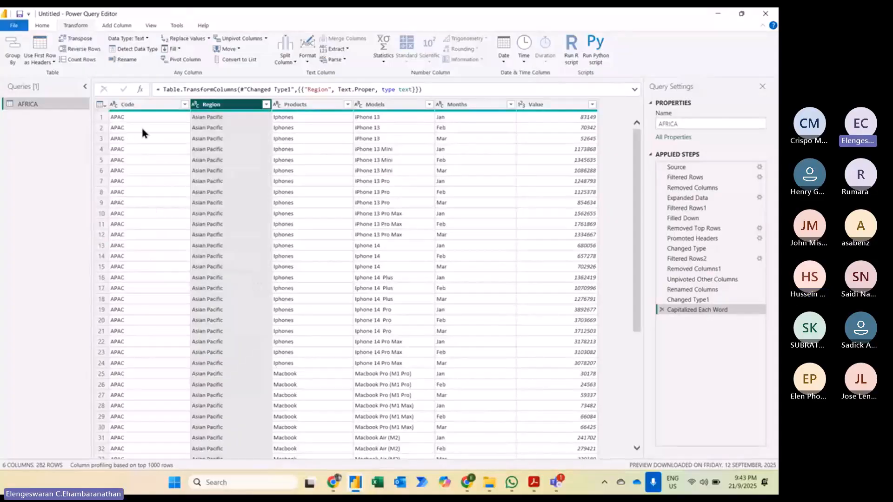
Rename the AFRICA query as Global Sales
{"action": "left_click", "coordinate": [666, 123]}
{"action": "left_click", "coordinate": [680, 123]}
{"action": "left_click_drag", "start_coordinate": [680, 123], "coordinate": [638, 124]}
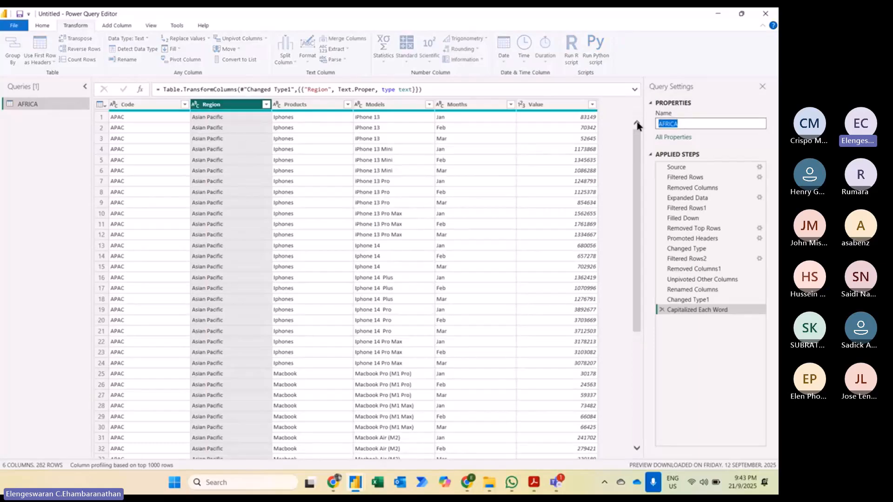
{"action": "type", "text": "Global"}
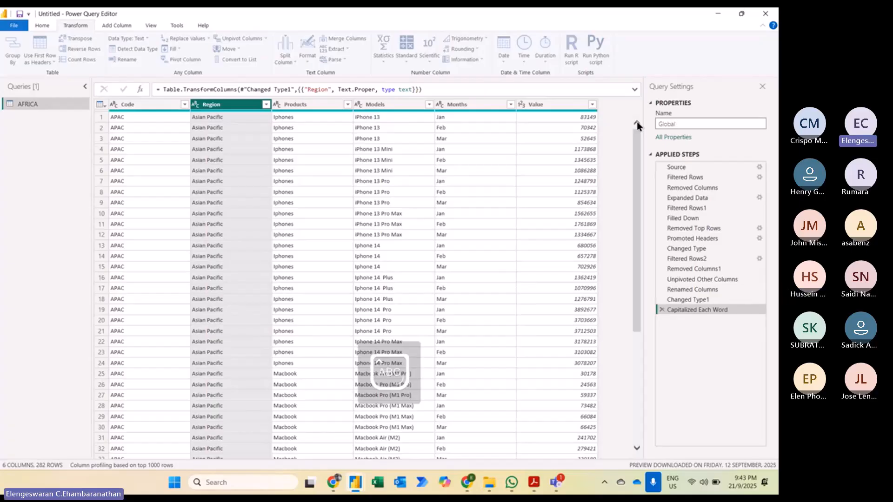
{"action": "type", "text": " Sales"}
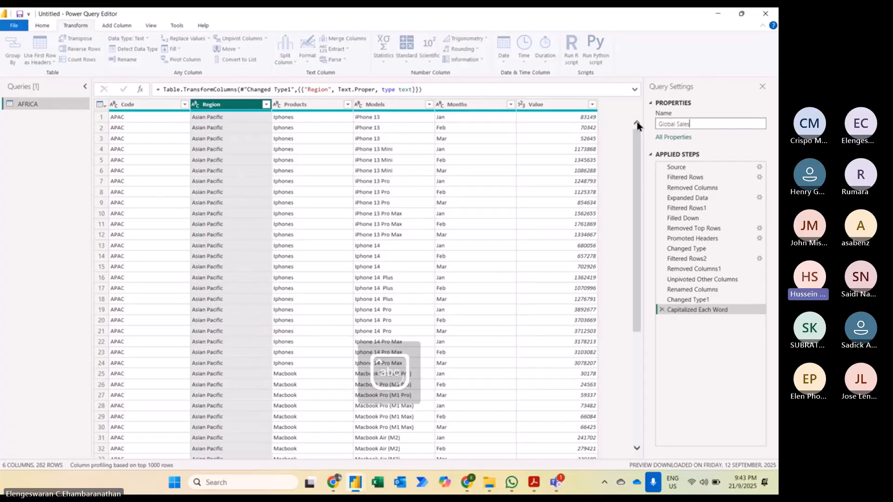
{"action": "key", "text": "Return"}
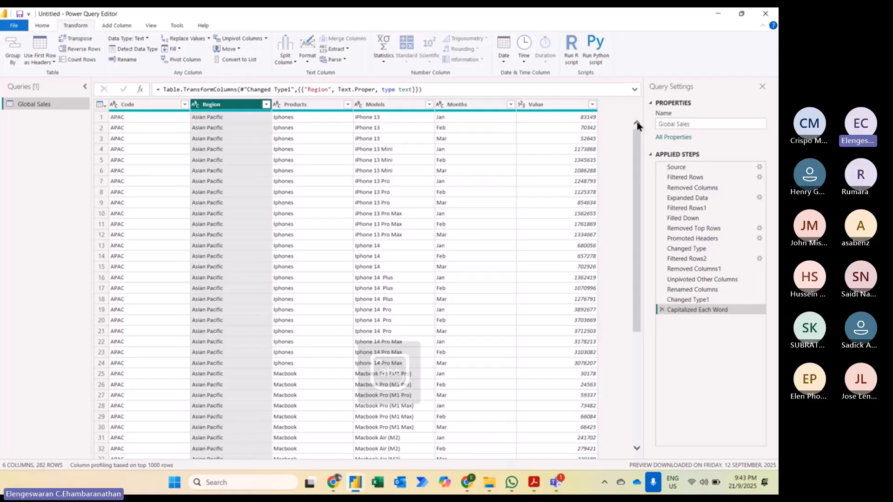
Close Power Query and apply the changes, and expand the Global Sales table to list its fields
{"action": "left_click", "coordinate": [42, 26]}
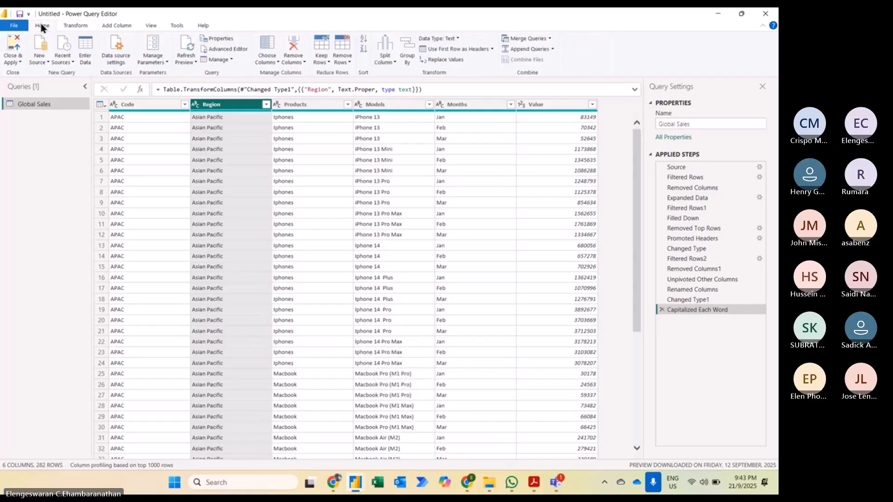
{"action": "left_click", "coordinate": [13, 45]}
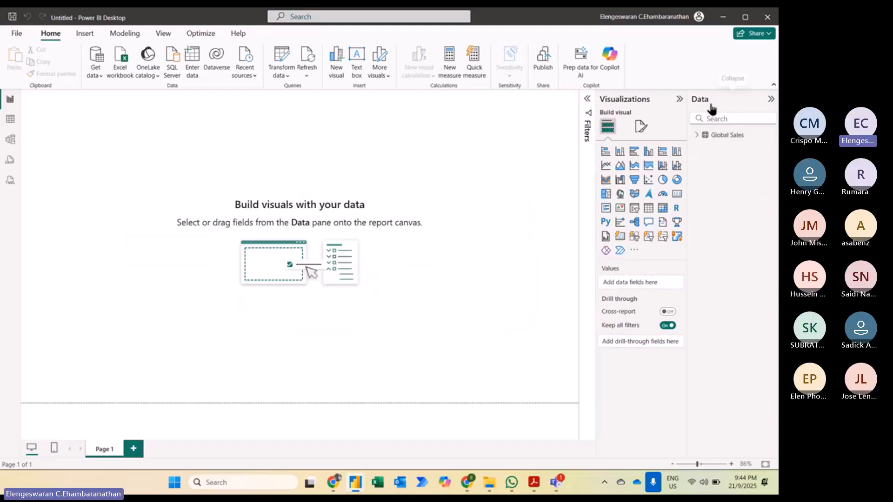
{"action": "left_click", "coordinate": [696, 136]}
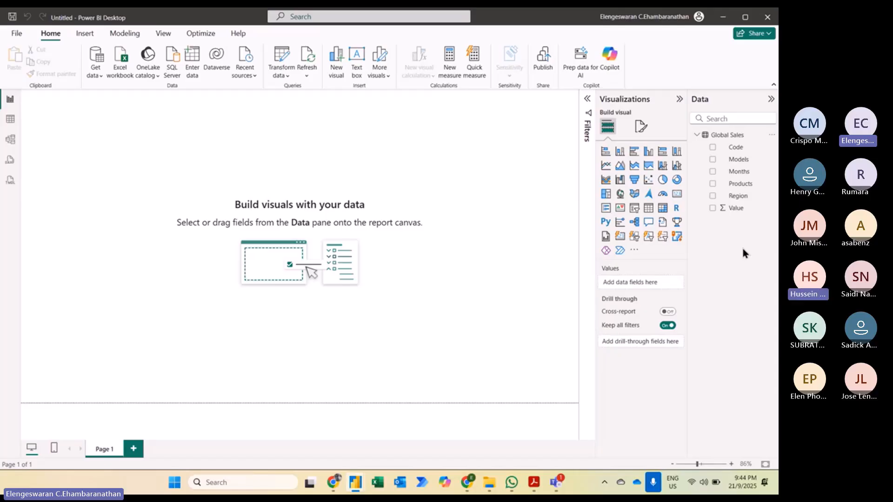
Insert a table visual with the Products and Value fields, and format Value with a thousands separator
{"action": "left_click", "coordinate": [649, 210]}
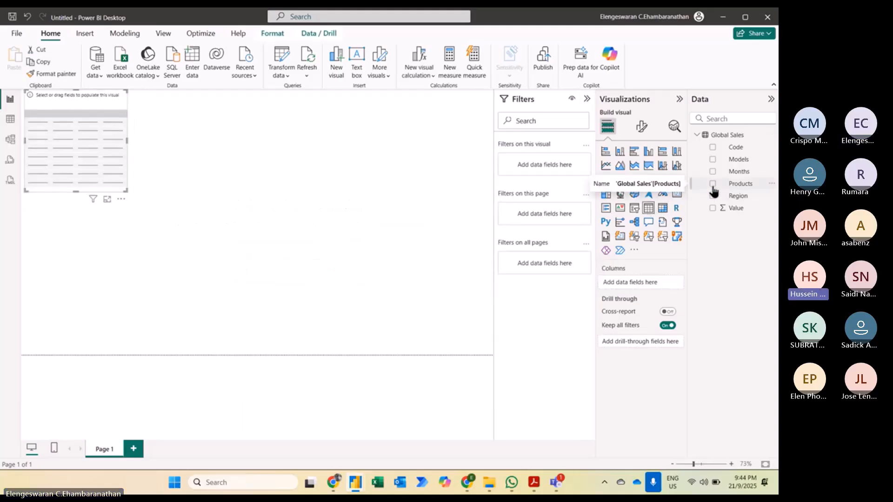
{"action": "left_click", "coordinate": [713, 184]}
{"action": "left_click", "coordinate": [712, 208]}
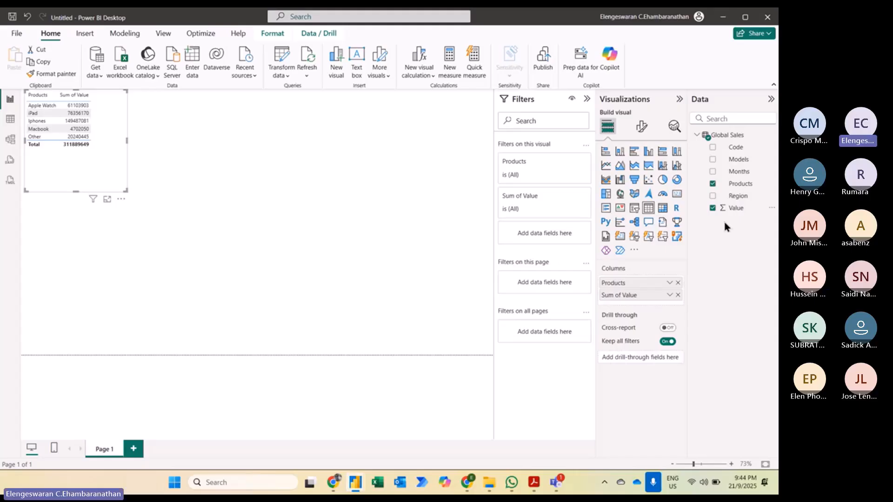
{"action": "left_click", "coordinate": [740, 212]}
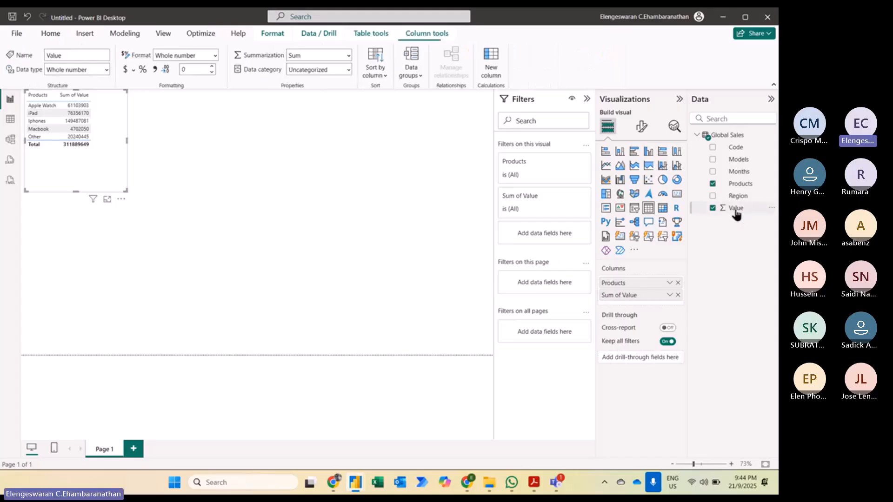
{"action": "left_click", "coordinate": [155, 70]}
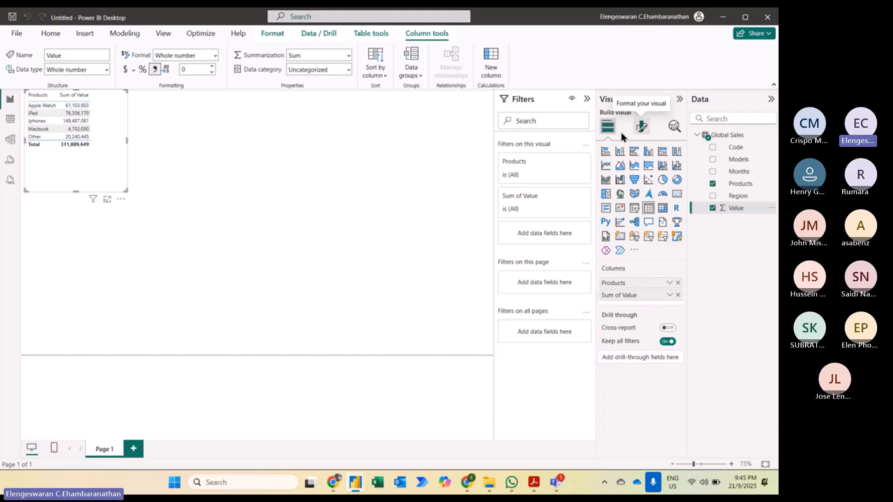
Enlarge the table visual and set the font size of its values to 20
{"action": "left_click", "coordinate": [348, 199]}
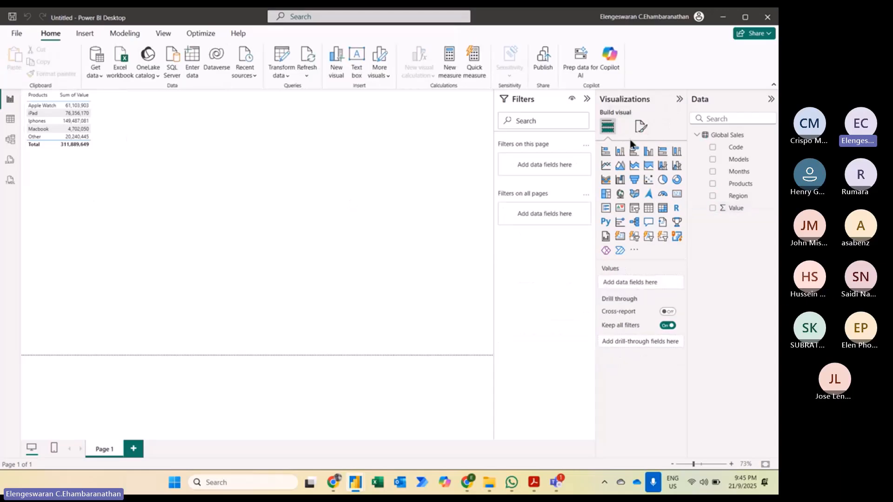
{"action": "left_click", "coordinate": [640, 125]}
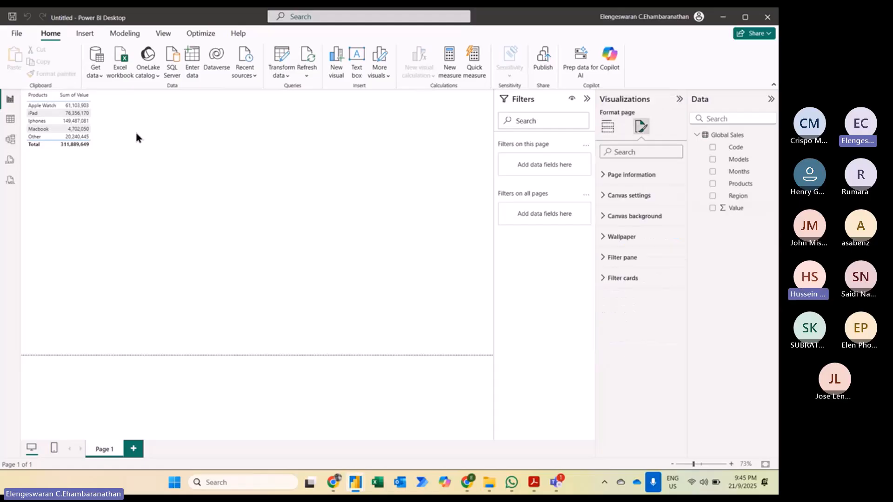
{"action": "left_click", "coordinate": [111, 114]}
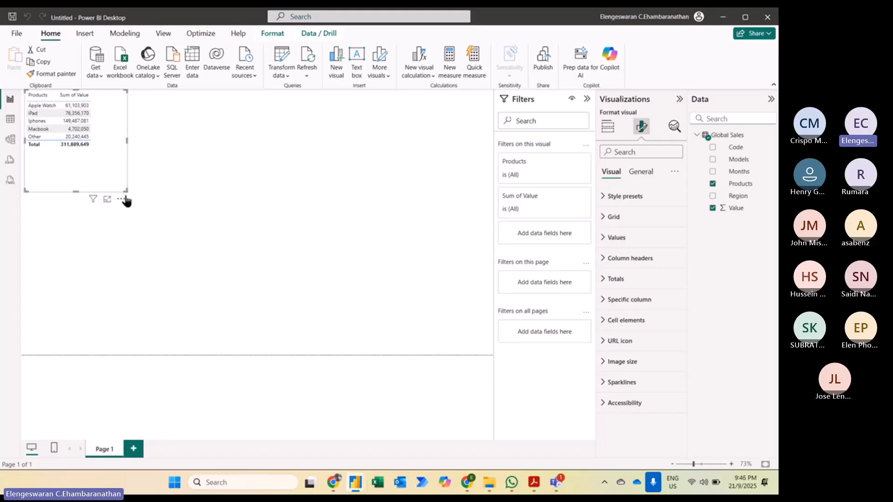
{"action": "left_click_drag", "start_coordinate": [127, 191], "coordinate": [181, 245]}
{"action": "left_click_drag", "start_coordinate": [235, 303], "coordinate": [291, 341]}
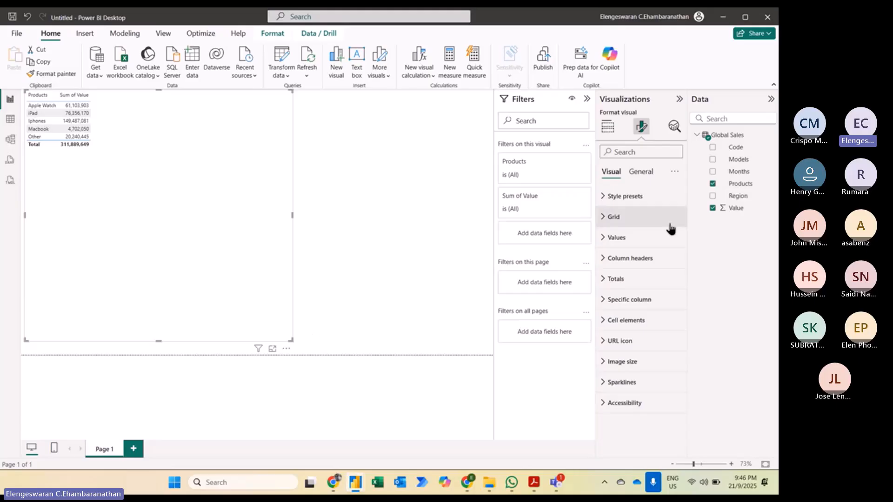
{"action": "left_click", "coordinate": [644, 239]}
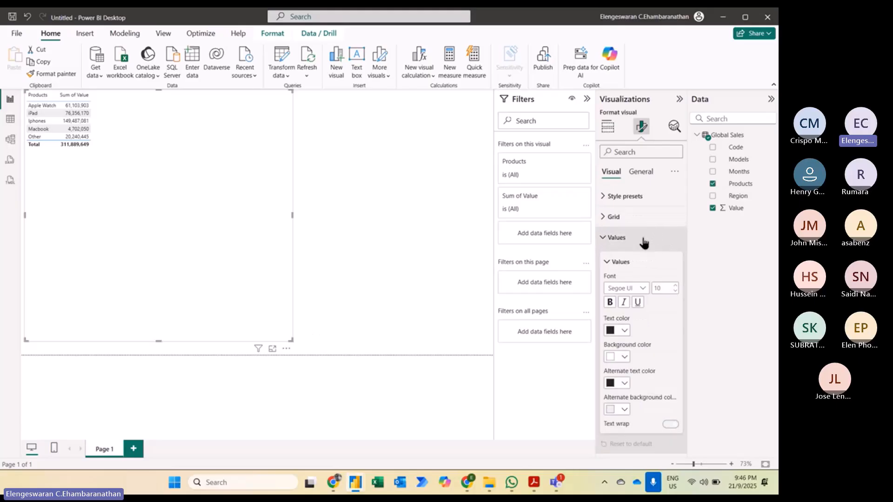
{"action": "double_click", "coordinate": [664, 289]}
{"action": "type", "text": "20"}
{"action": "key", "text": "Return"}
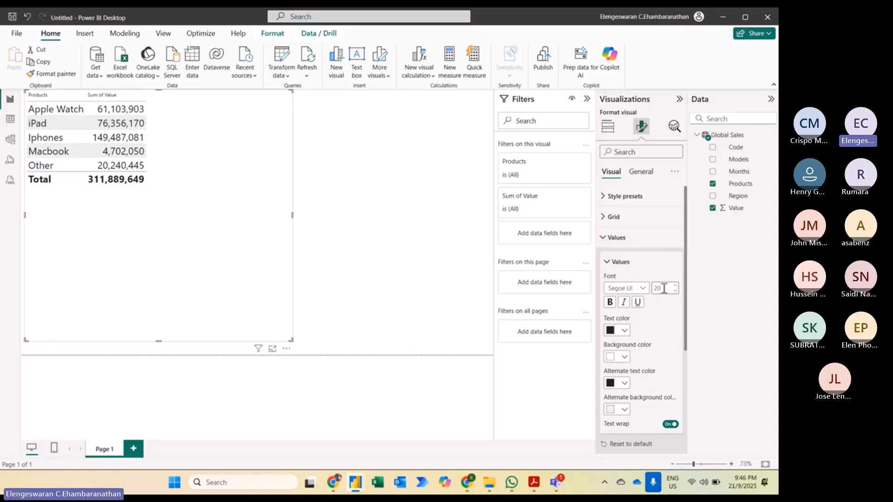
Sort the table by Sum of Value in descending order and set the column header font size to 20
{"action": "left_click", "coordinate": [91, 97]}
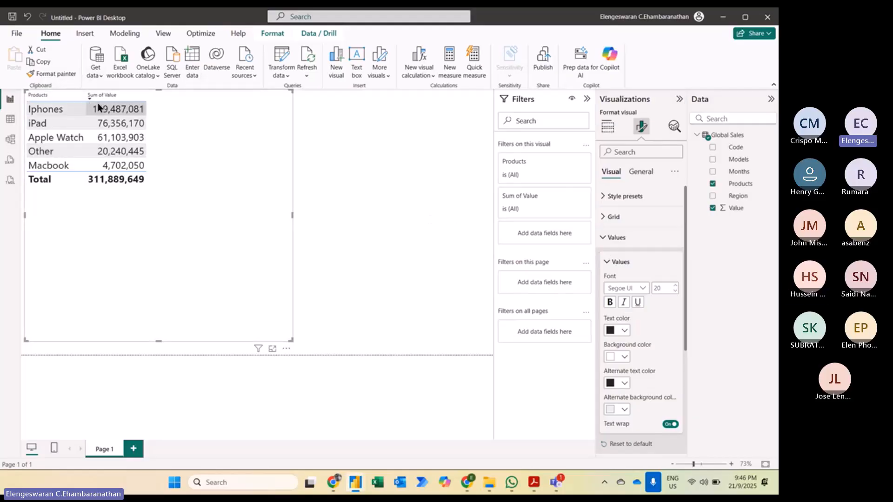
{"action": "left_click", "coordinate": [616, 238]}
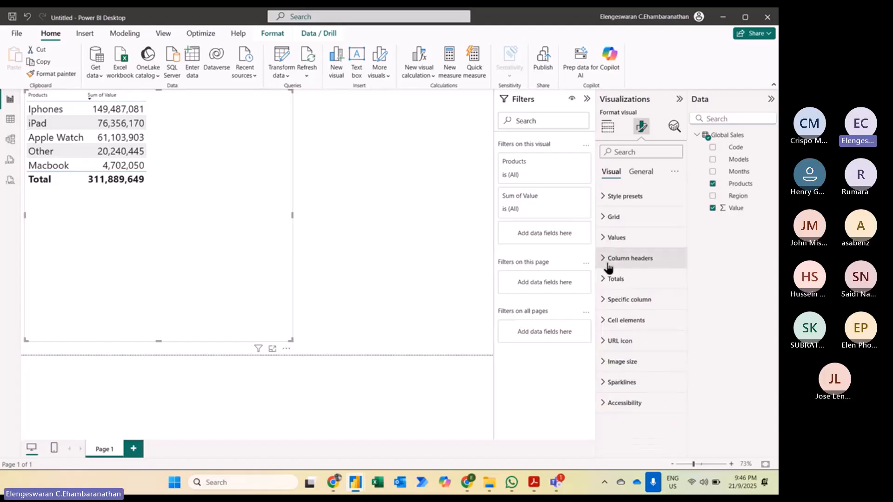
{"action": "left_click", "coordinate": [609, 264]}
{"action": "left_click", "coordinate": [659, 309]}
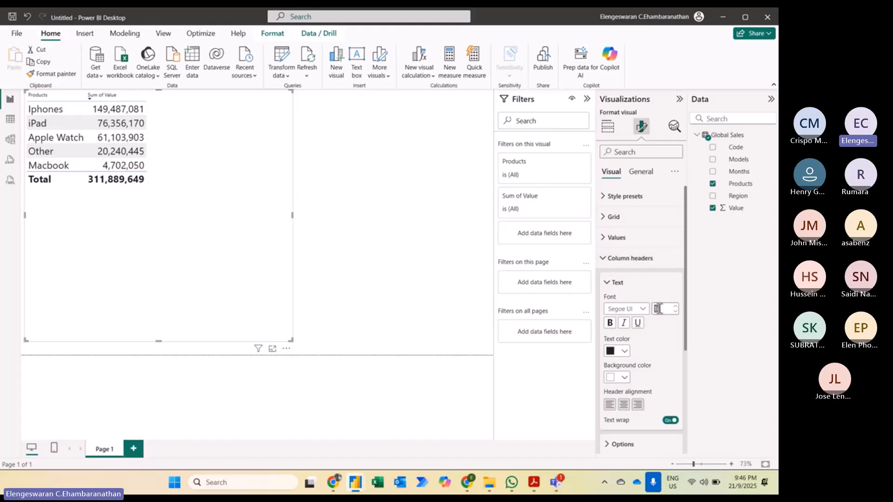
{"action": "type", "text": "20"}
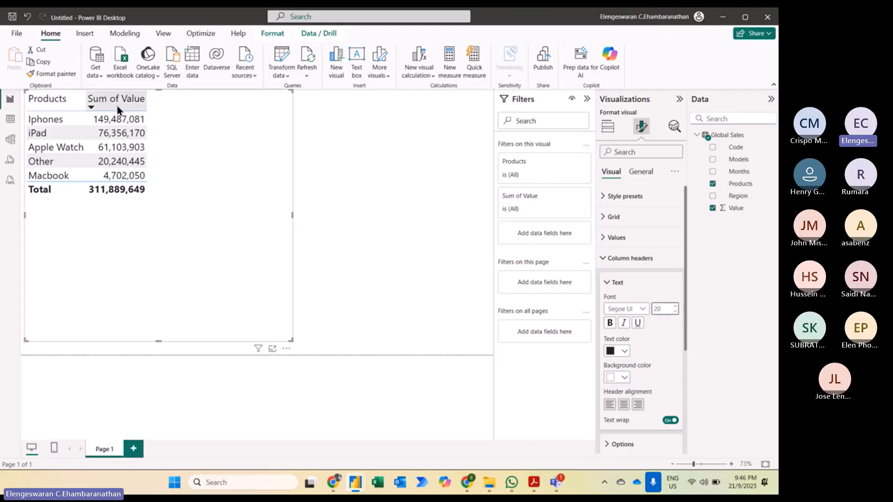
Rename the table's Sum of Value column as Sales Performance for this visual
{"action": "left_click", "coordinate": [613, 130]}
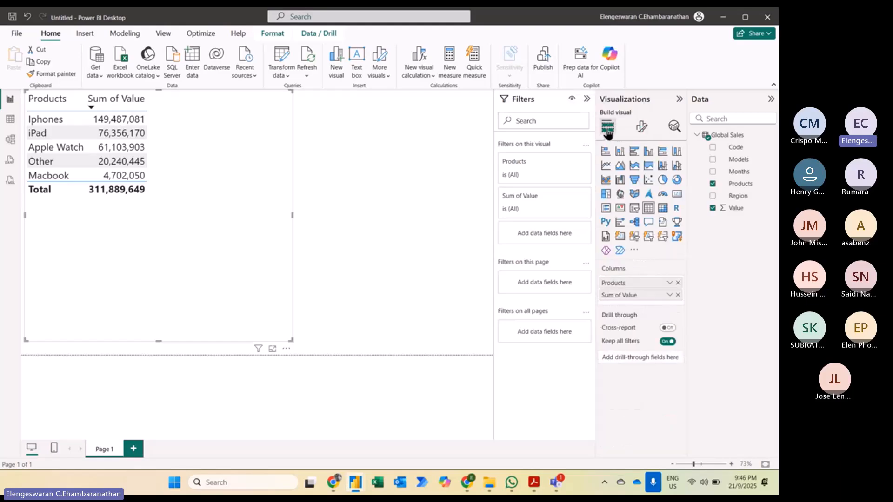
{"action": "double_click", "coordinate": [614, 295]}
{"action": "key", "text": "ctrl+a"}
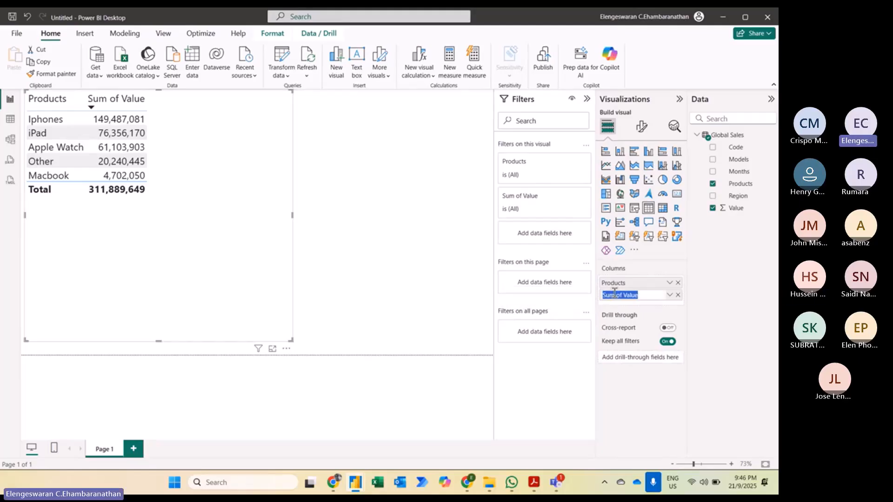
{"action": "type", "text": "Sa"}
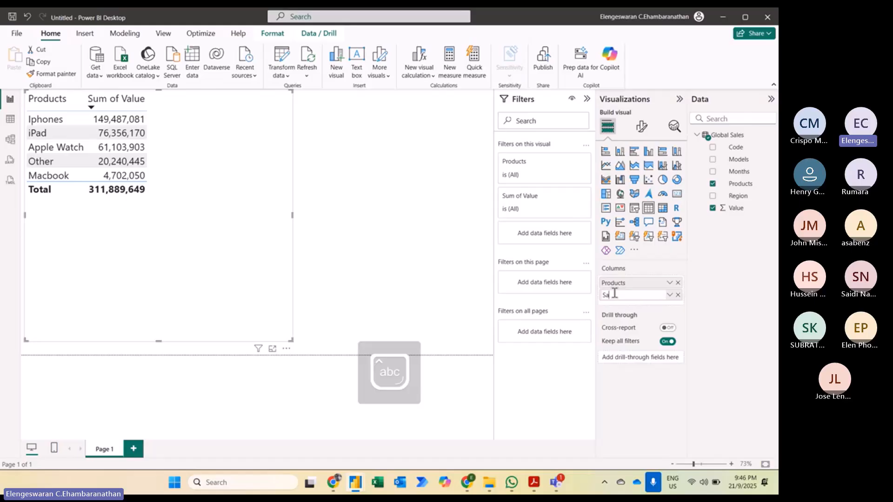
{"action": "type", "text": "les Perfom"}
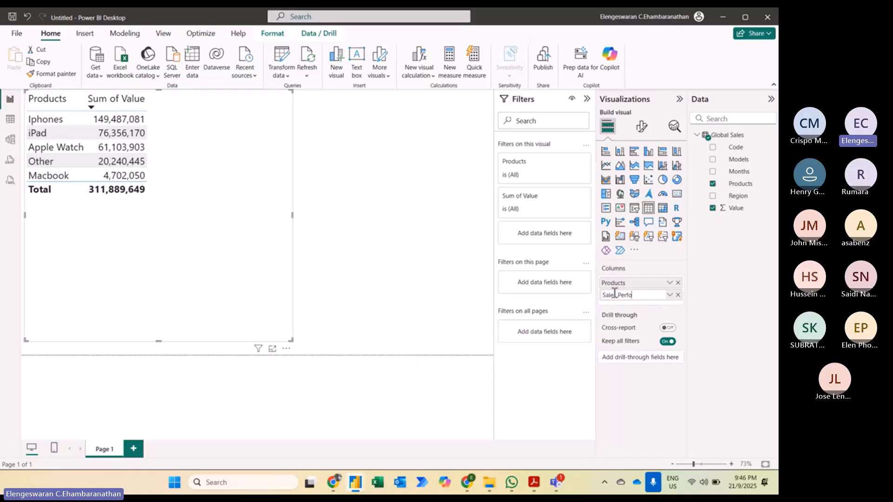
{"action": "key", "text": "BackSpace"}
{"action": "type", "text": "rmance"}
{"action": "key", "text": "Return"}
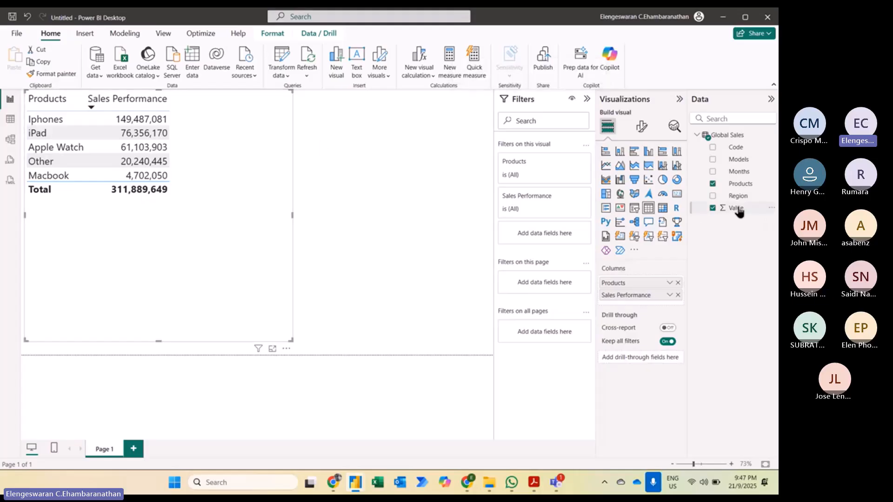
Add the Value field to the table a second time and show it as percent of grand total
{"action": "left_click_drag", "start_coordinate": [740, 210], "coordinate": [638, 303]}
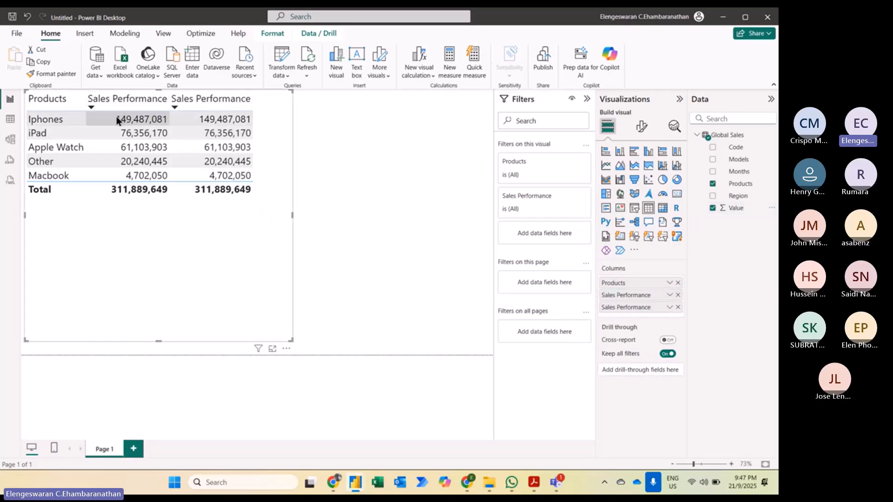
{"action": "left_click", "coordinate": [669, 309]}
{"action": "mouse_move", "coordinate": [704, 300]}
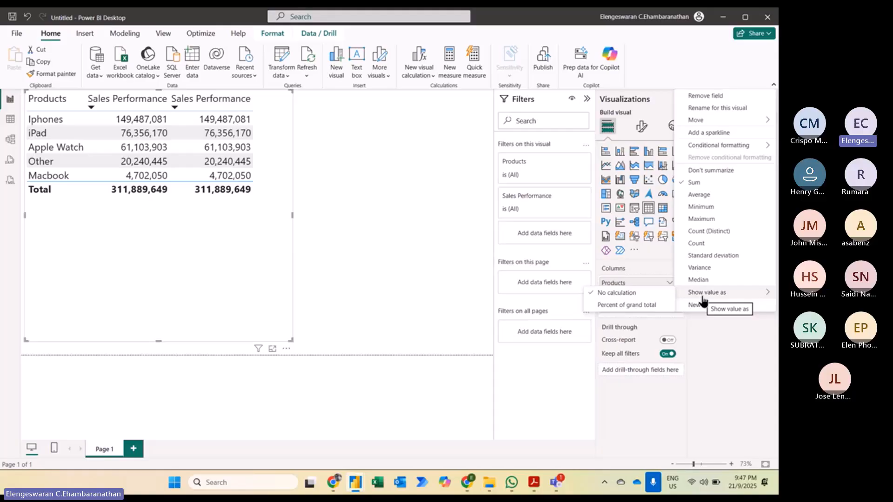
{"action": "left_click", "coordinate": [644, 306]}
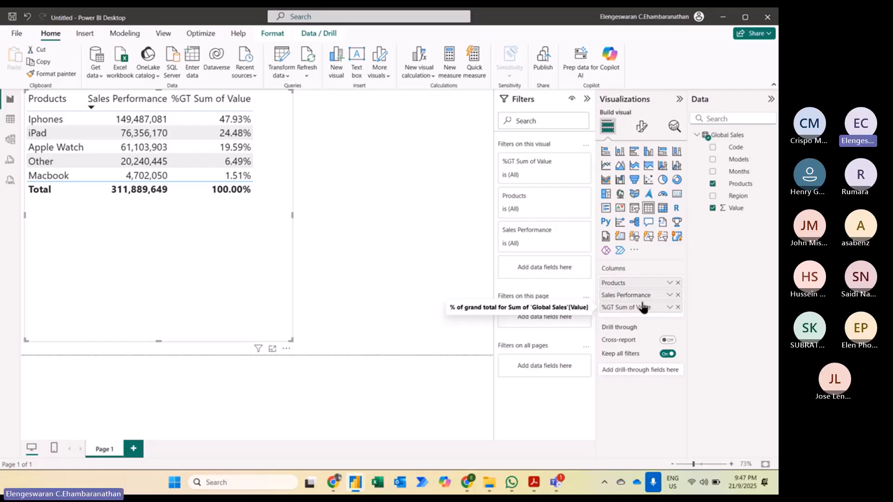
Rename the table's percent-of-grand-total column as % Allocation
{"action": "double_click", "coordinate": [628, 307]}
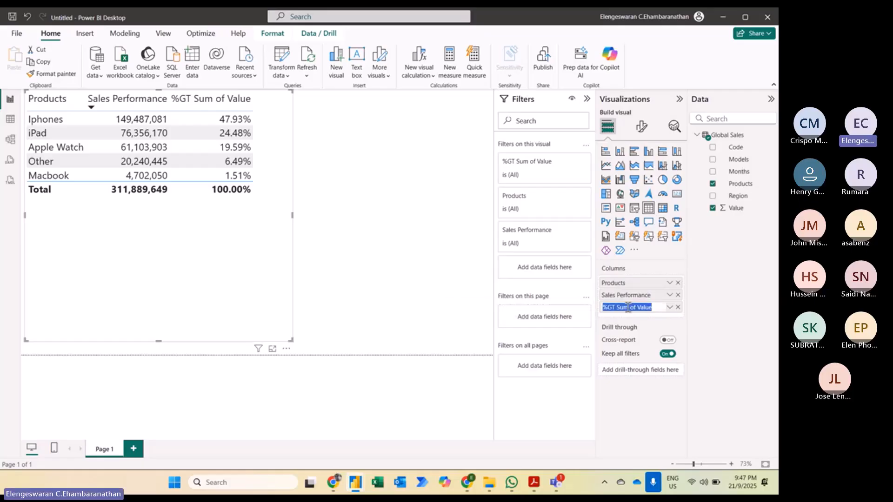
{"action": "type", "text": "%"}
{"action": "key", "text": "Caps_Lock"}
{"action": "type", "text": "Al"}
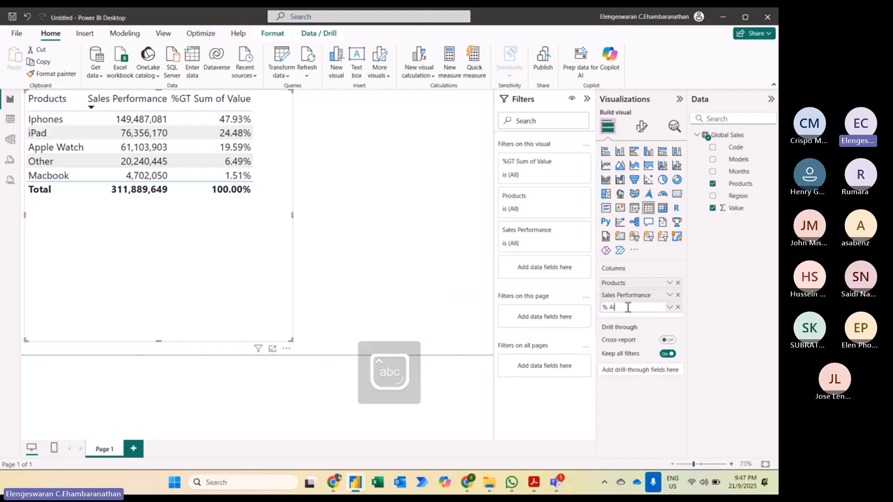
{"action": "type", "text": "location"}
{"action": "key", "text": "Return"}
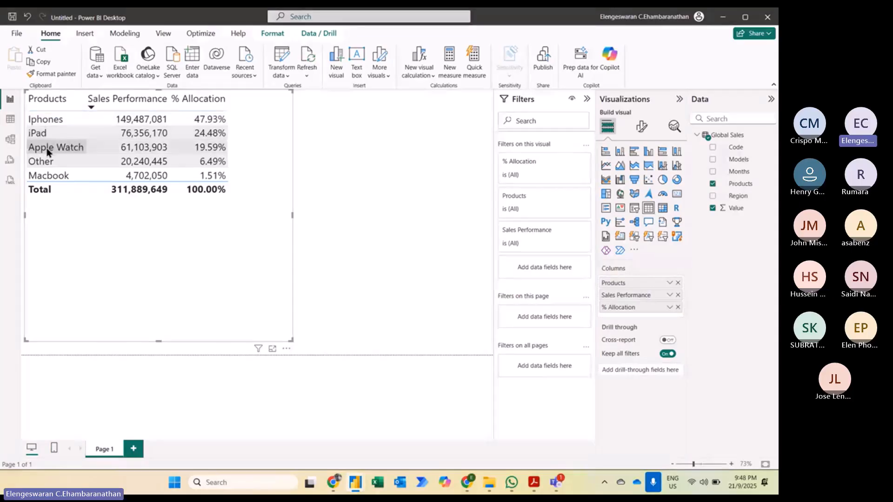
Shrink the table visual to fit its contents and add a slicer on the Region field below it
{"action": "left_click_drag", "start_coordinate": [291, 340], "coordinate": [255, 201]}
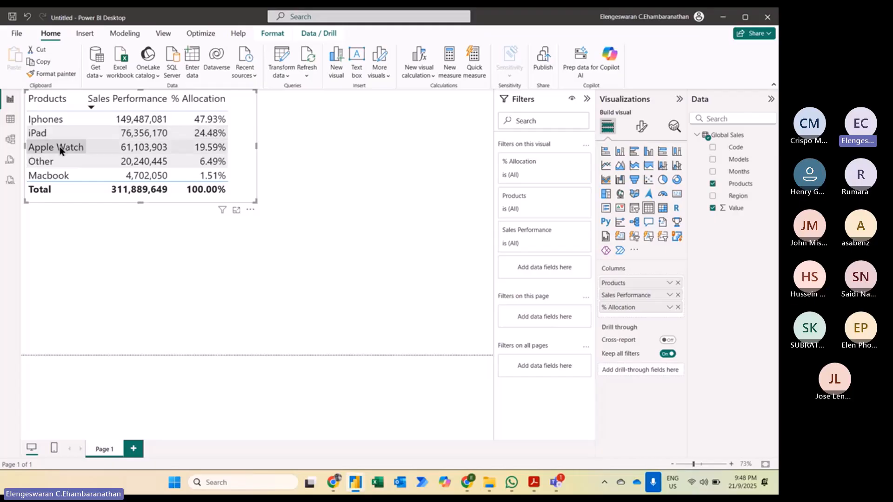
{"action": "left_click", "coordinate": [310, 230]}
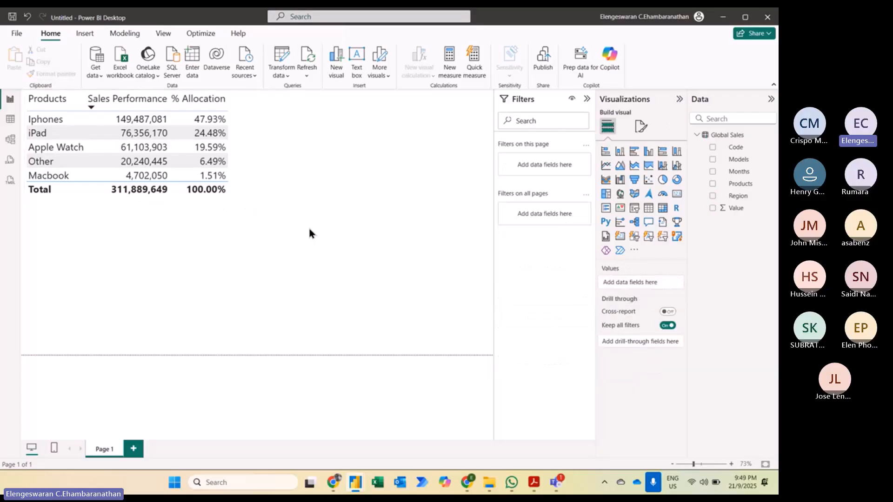
{"action": "left_click", "coordinate": [631, 211]}
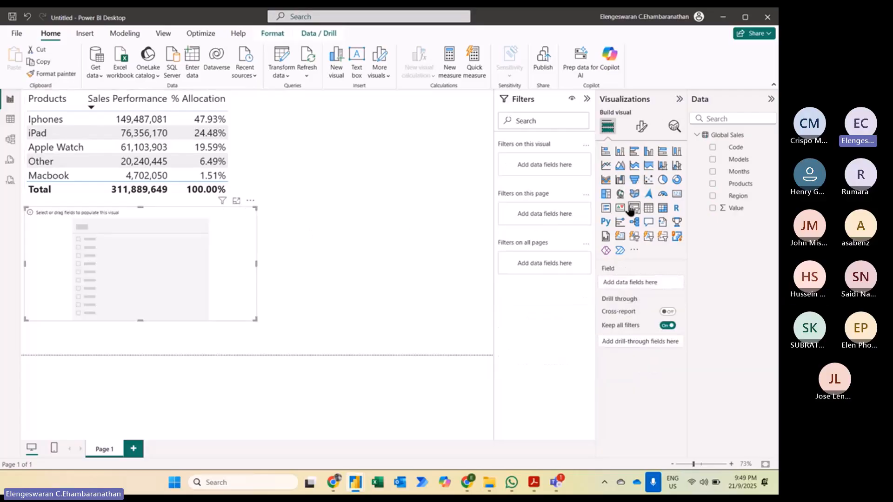
{"action": "left_click", "coordinate": [714, 196]}
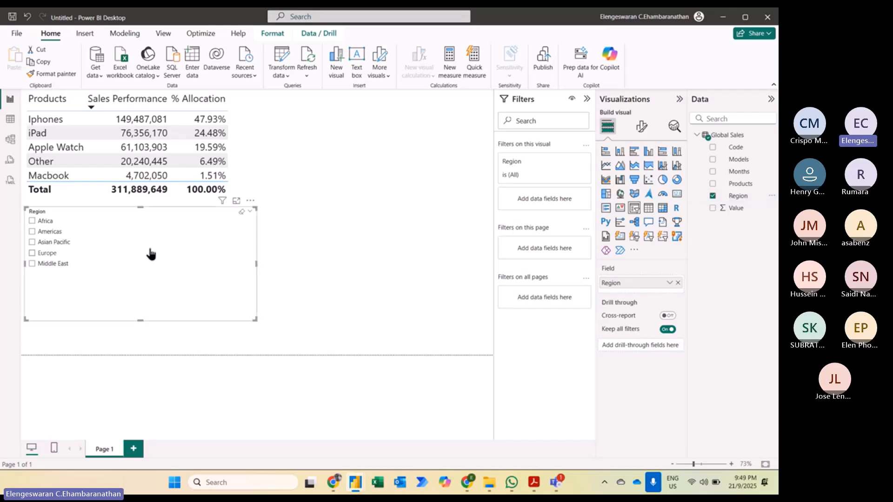
Filter the table by Africa, Americas, Asian Pacific, Europe and Middle East in turn, and shrink the Region slicer around its list
{"action": "left_click", "coordinate": [32, 222]}
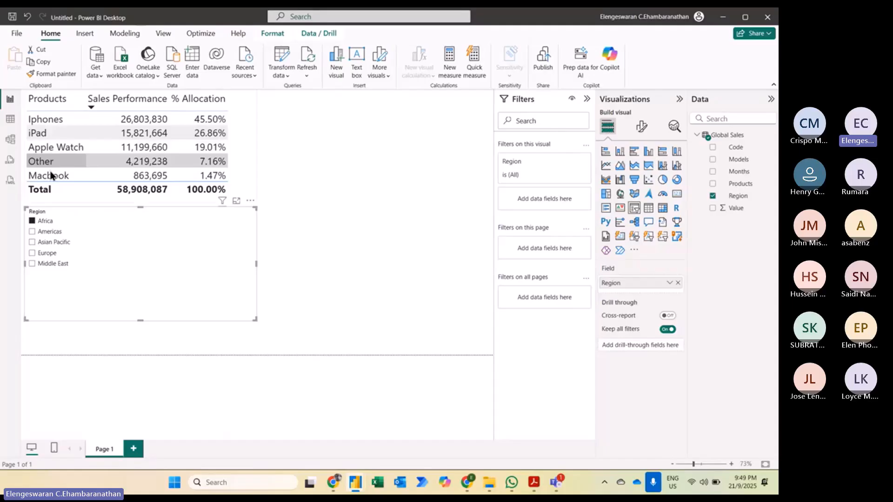
{"action": "left_click", "coordinate": [32, 232]}
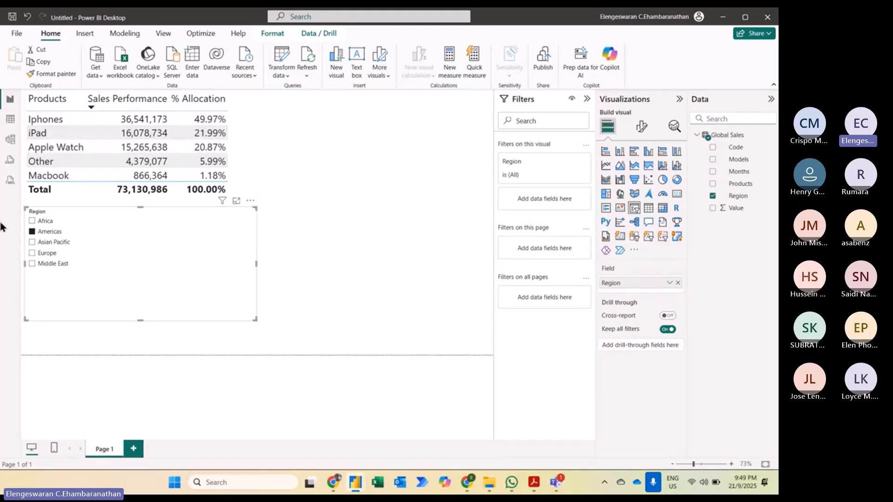
{"action": "left_click", "coordinate": [33, 242]}
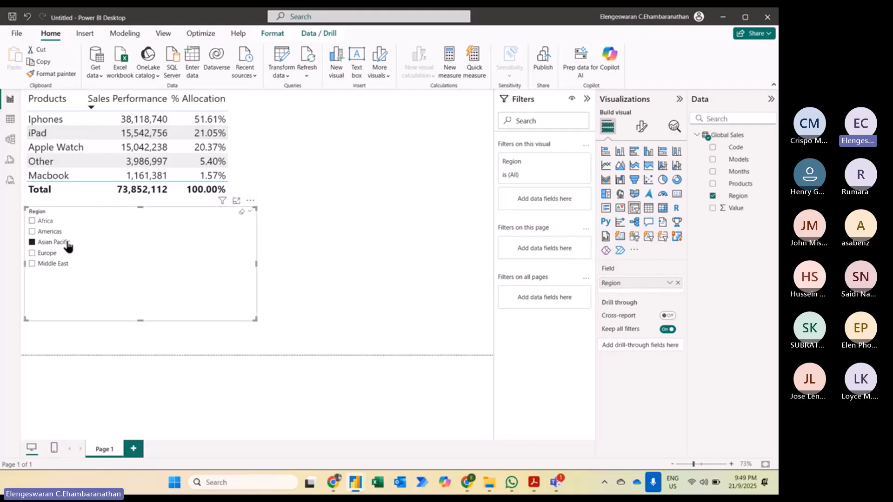
{"action": "left_click", "coordinate": [48, 255]}
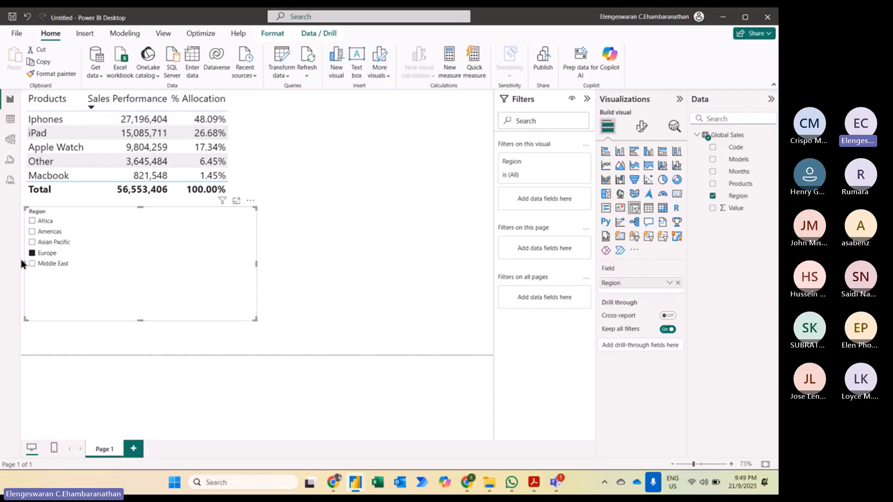
{"action": "left_click", "coordinate": [33, 264]}
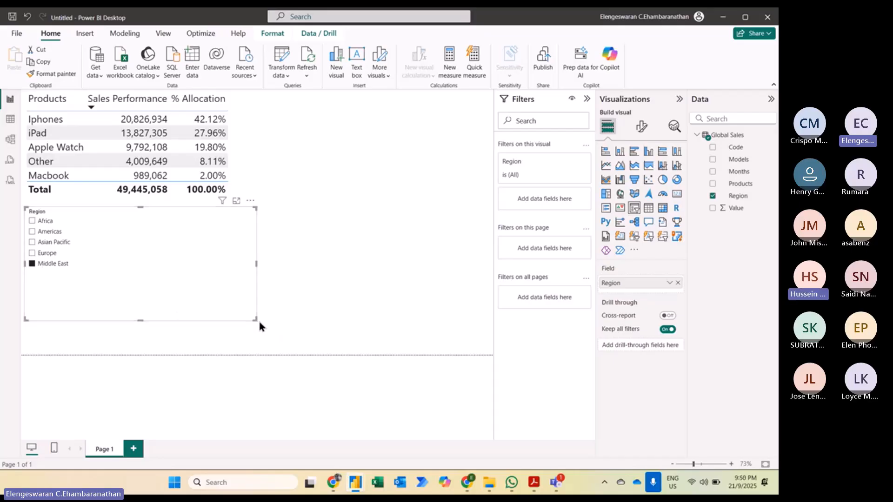
{"action": "left_click_drag", "start_coordinate": [256, 320], "coordinate": [134, 281]}
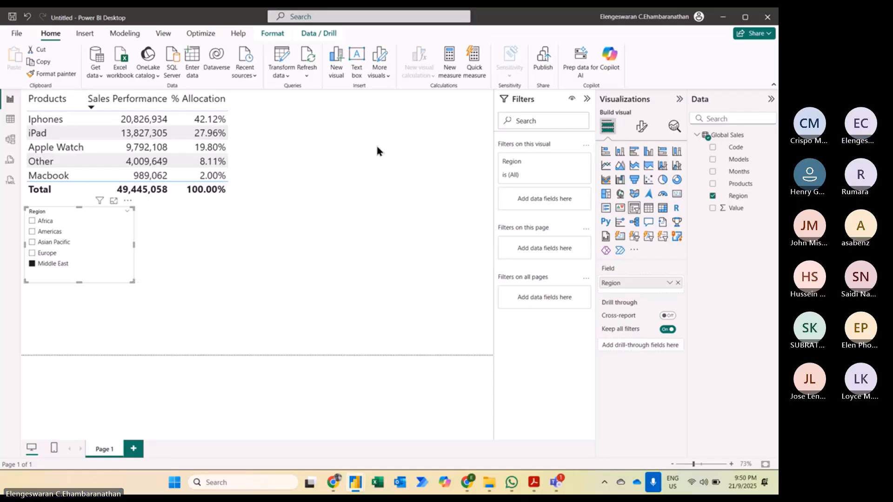
Add a clustered bar chart of Value by Models and enlarge it to fill the space beside the product table
{"action": "left_click", "coordinate": [381, 190]}
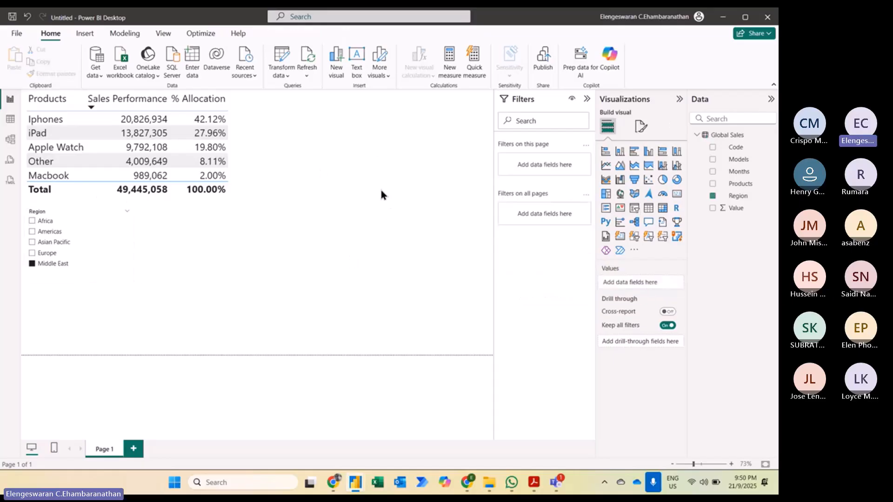
{"action": "left_click", "coordinate": [634, 153]}
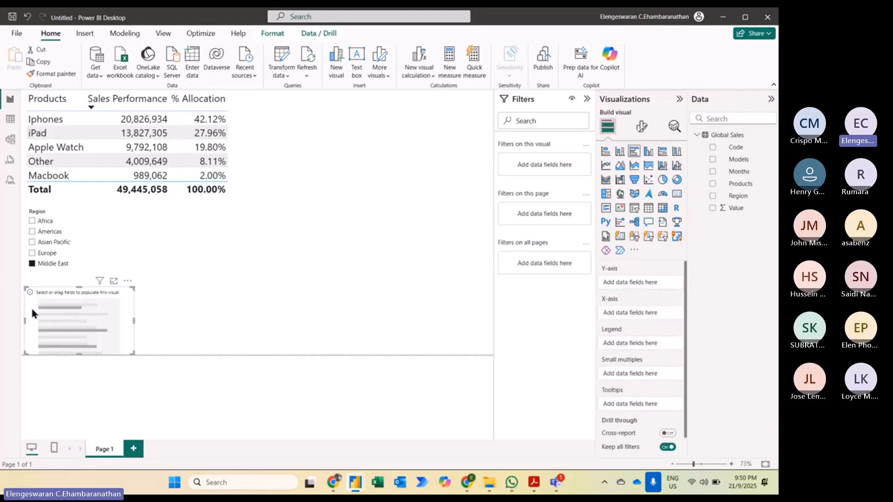
{"action": "left_click_drag", "start_coordinate": [77, 331], "coordinate": [284, 134]}
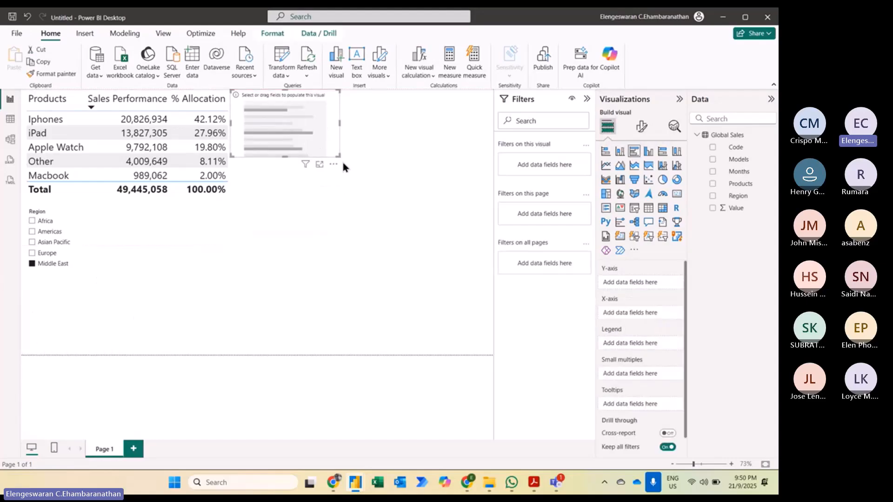
{"action": "left_click_drag", "start_coordinate": [341, 155], "coordinate": [476, 368]}
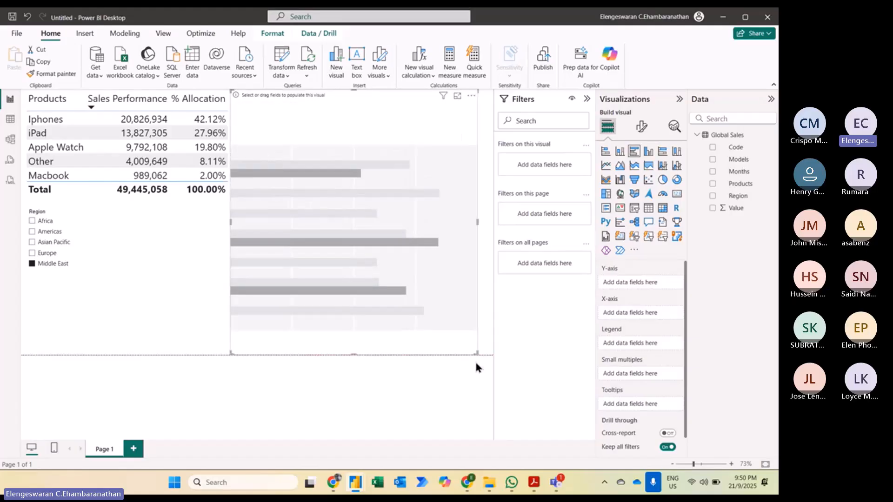
{"action": "left_click", "coordinate": [713, 159]}
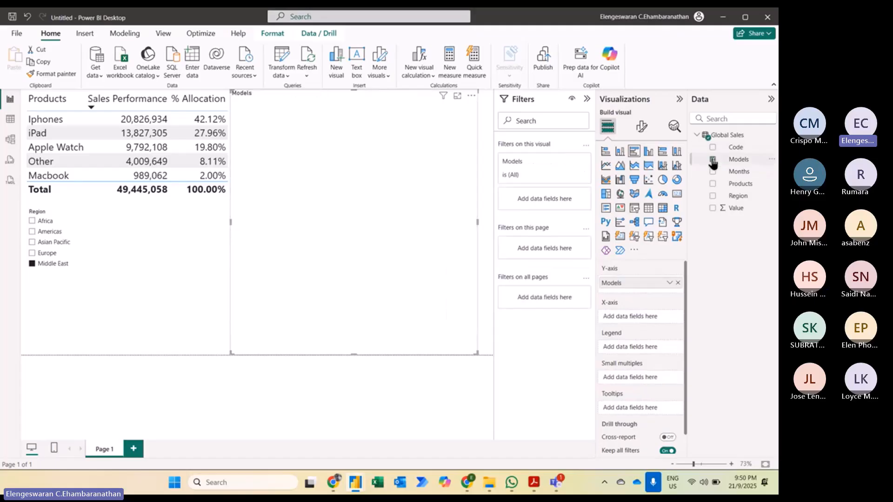
{"action": "left_click", "coordinate": [713, 208]}
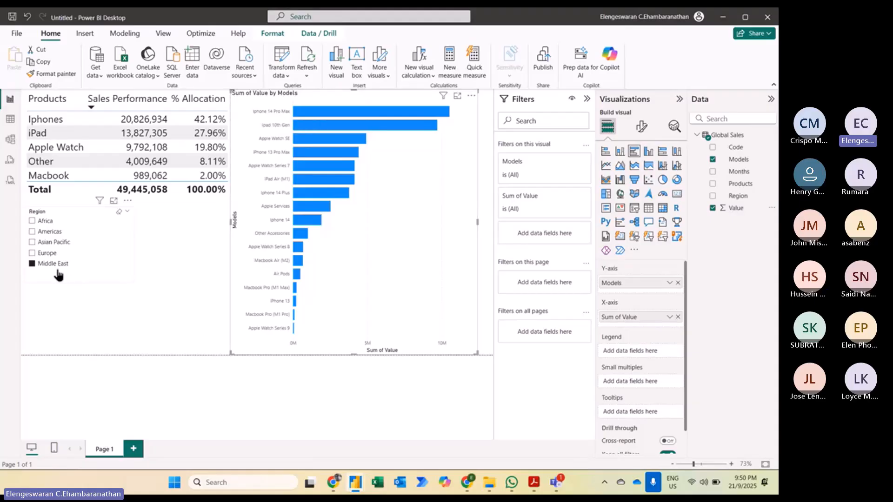
Clear the Region slicer selection and filter the bar chart's Models to the top 5 by Sum of Value
{"action": "left_click", "coordinate": [119, 213]}
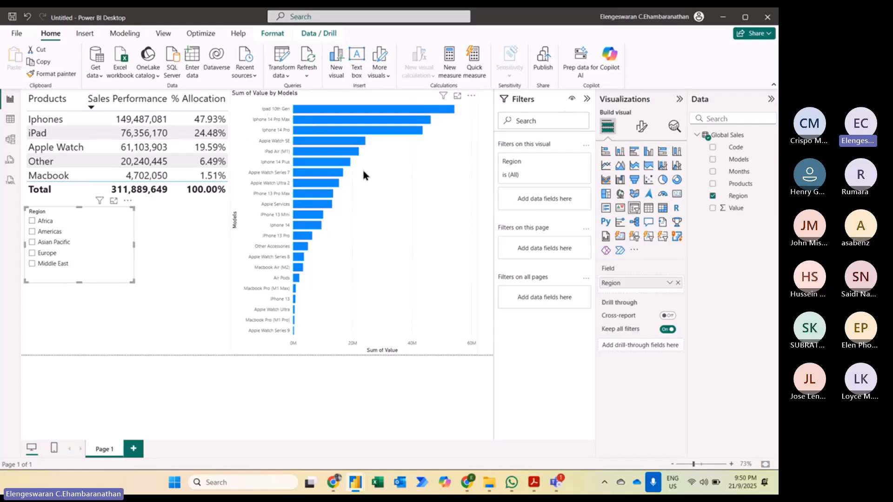
{"action": "left_click", "coordinate": [381, 179]}
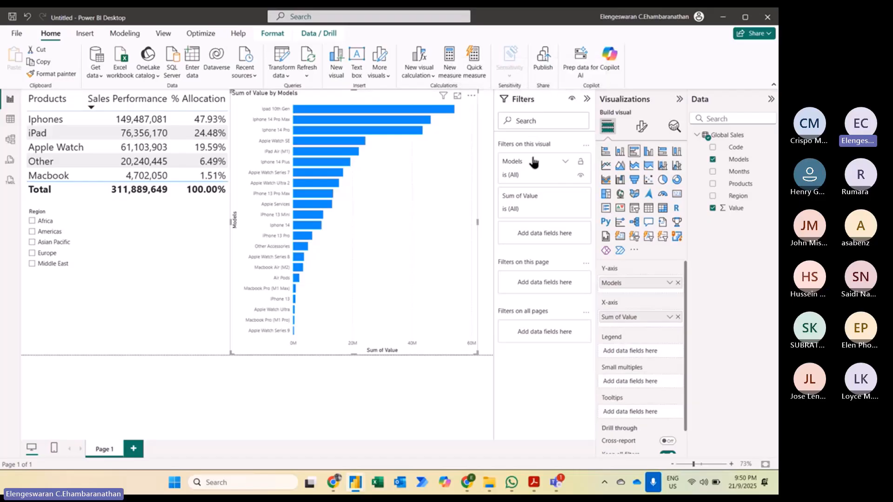
{"action": "left_click", "coordinate": [566, 162]}
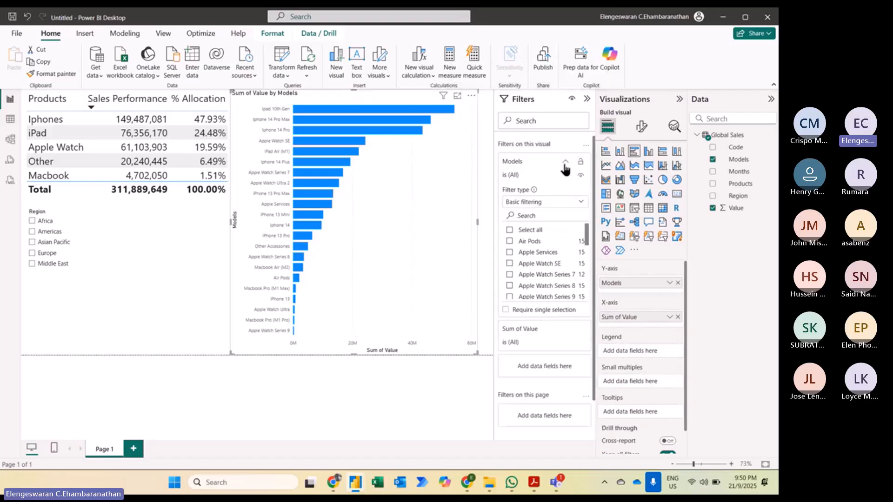
{"action": "left_click", "coordinate": [534, 203]}
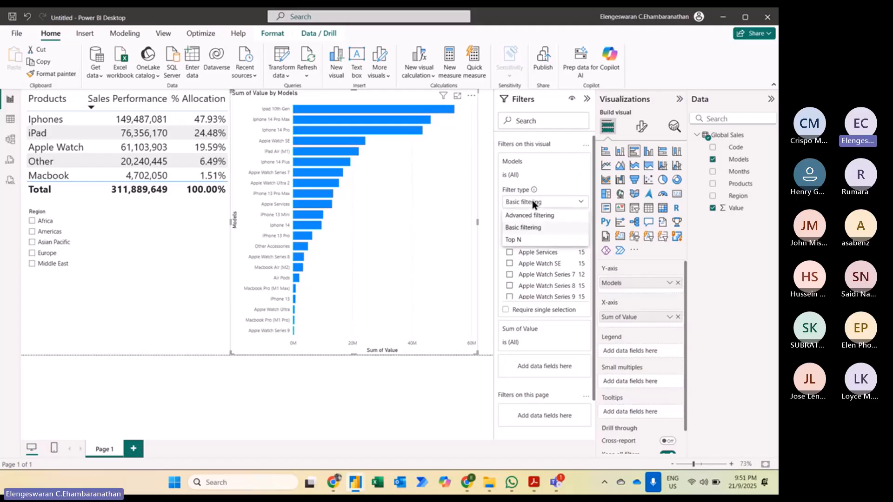
{"action": "left_click", "coordinate": [512, 240]}
{"action": "left_click", "coordinate": [562, 229]}
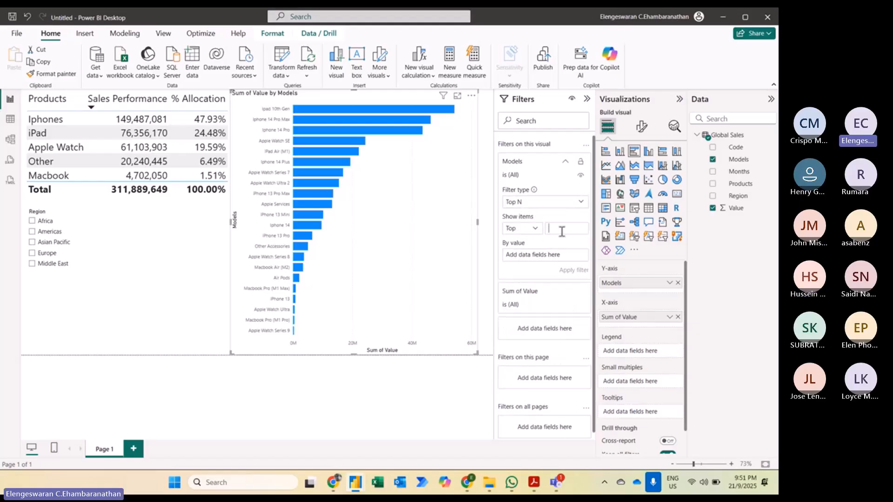
{"action": "type", "text": "5"}
{"action": "left_click_drag", "start_coordinate": [750, 213], "coordinate": [548, 254]}
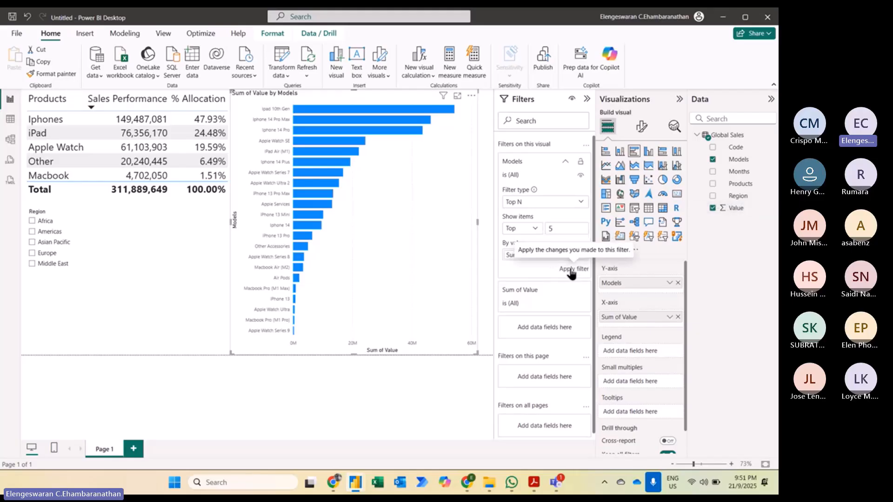
{"action": "left_click", "coordinate": [573, 271]}
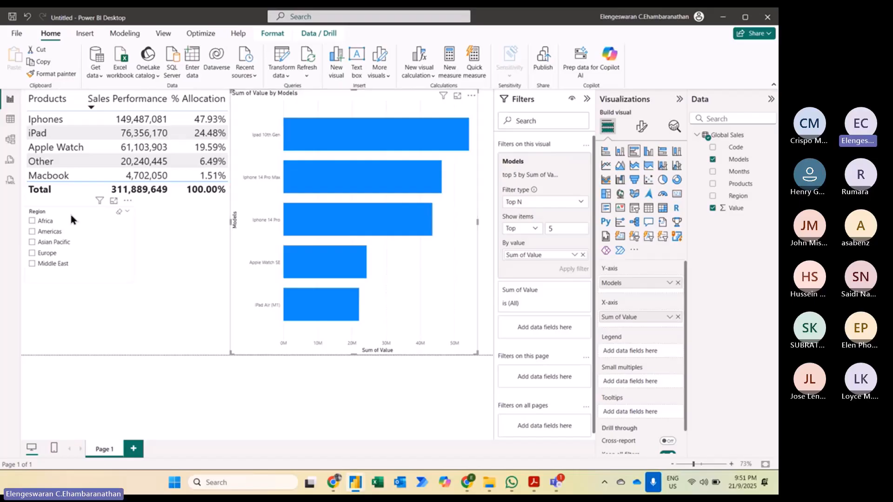
Check the top-five chart for Africa, Americas, Asian Pacific, Europe and Middle East in turn using the Region slicer
{"action": "left_click", "coordinate": [42, 223]}
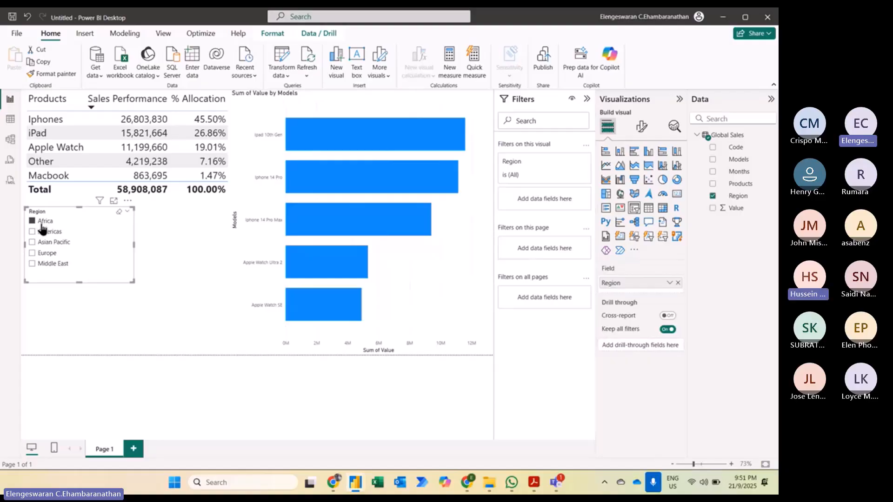
{"action": "left_click", "coordinate": [34, 232]}
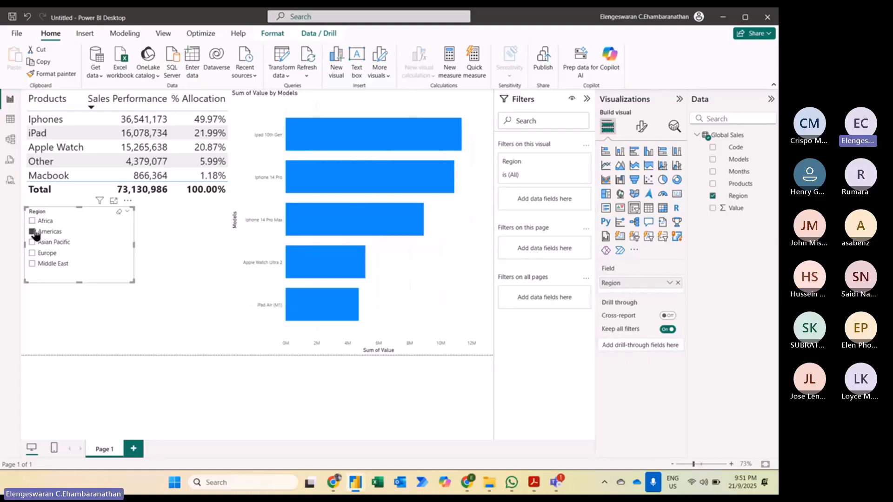
{"action": "left_click", "coordinate": [33, 243]}
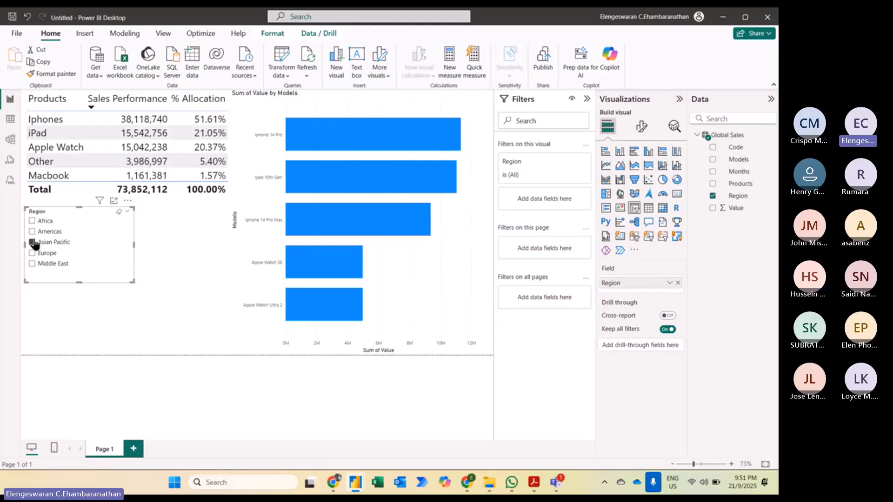
{"action": "left_click", "coordinate": [32, 254]}
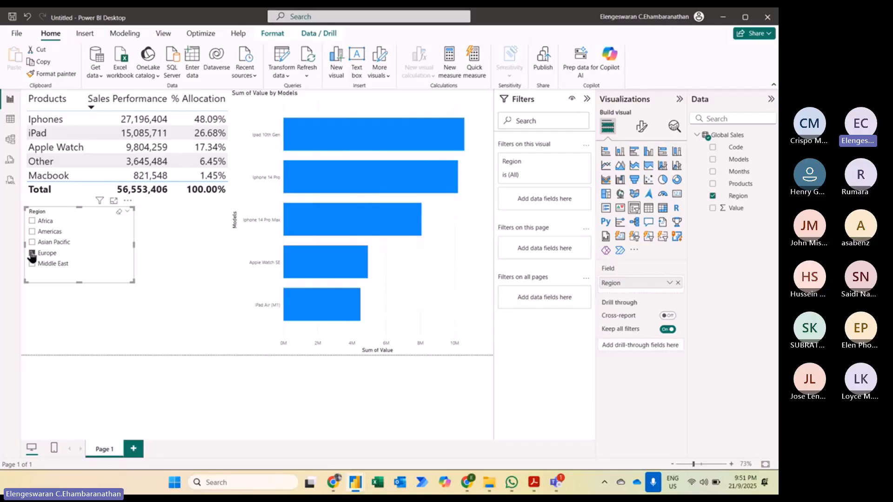
{"action": "left_click", "coordinate": [32, 263]}
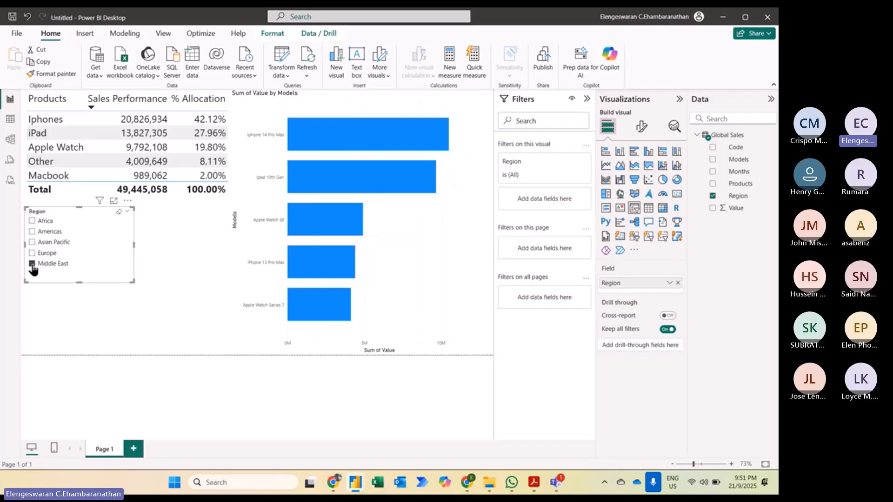
Turn on data labels for the top-five models bar chart
{"action": "left_click", "coordinate": [378, 227]}
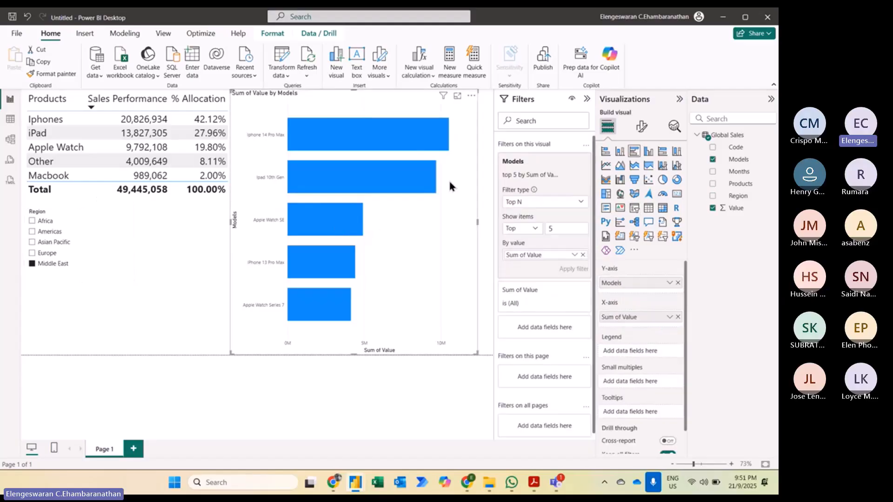
{"action": "left_click", "coordinate": [641, 126]}
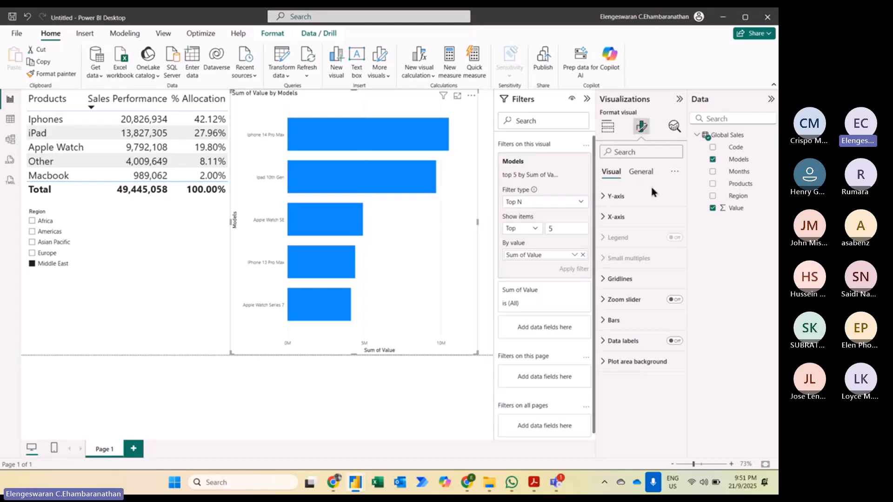
{"action": "left_click", "coordinate": [674, 341]}
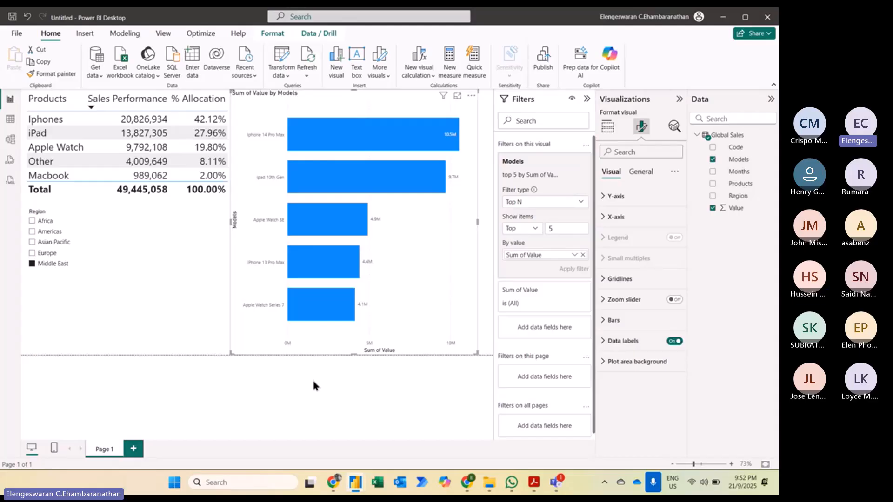
Add a second report page and insert a table showing Months and the sum of Value
{"action": "left_click", "coordinate": [133, 448]}
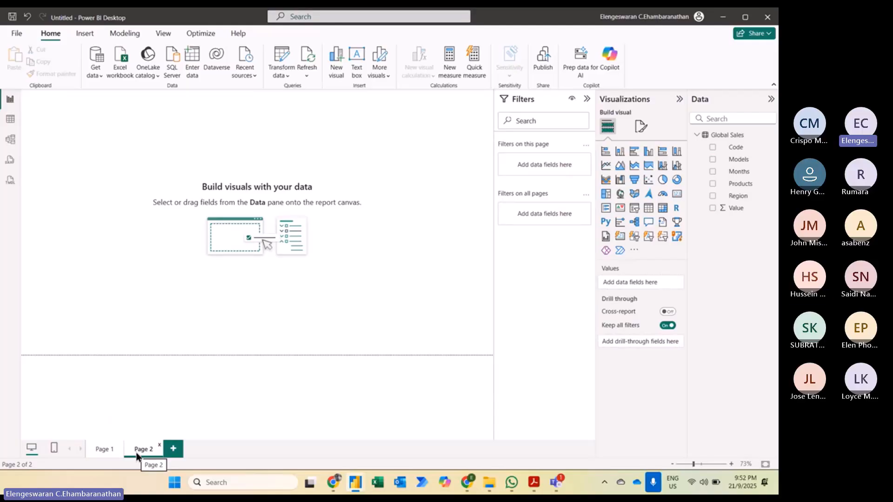
{"action": "left_click", "coordinate": [648, 211]}
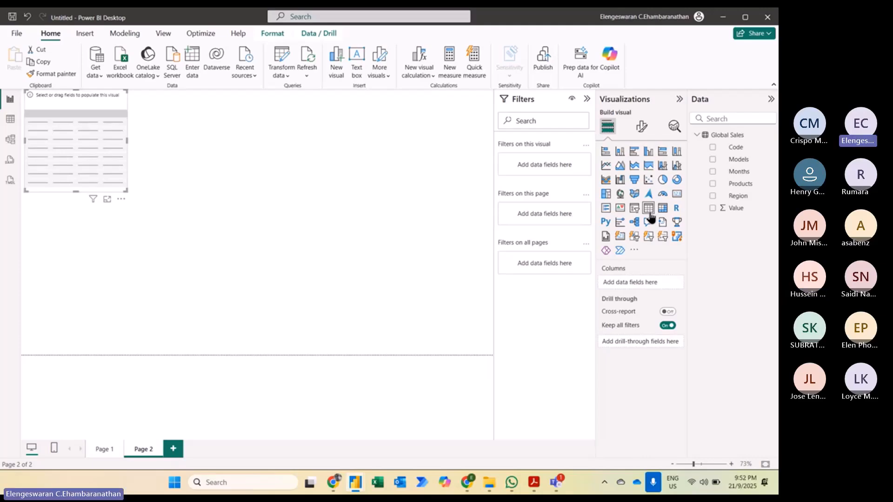
{"action": "left_click", "coordinate": [714, 173]}
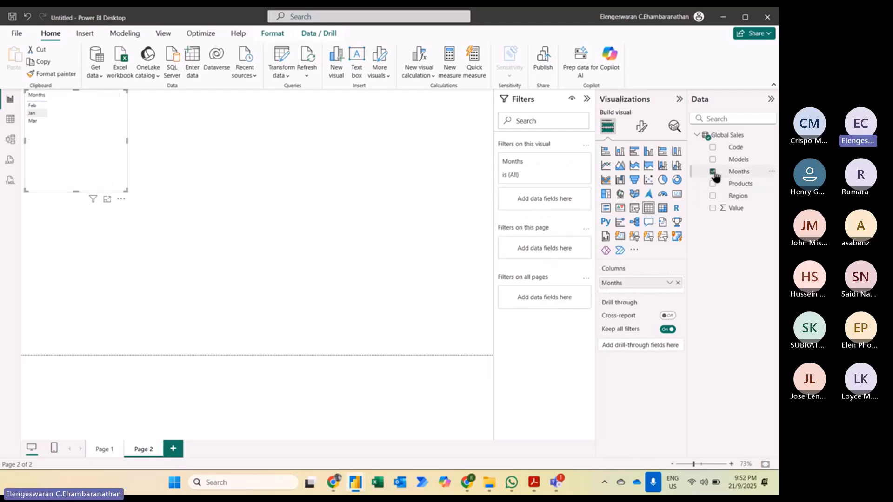
{"action": "left_click", "coordinate": [714, 209]}
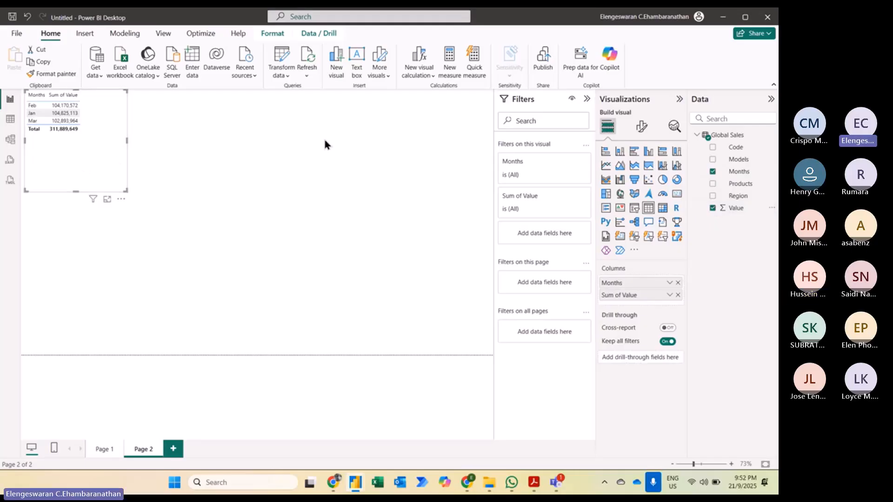
Set the font size of the months table's values to 30
{"action": "left_click", "coordinate": [642, 126]}
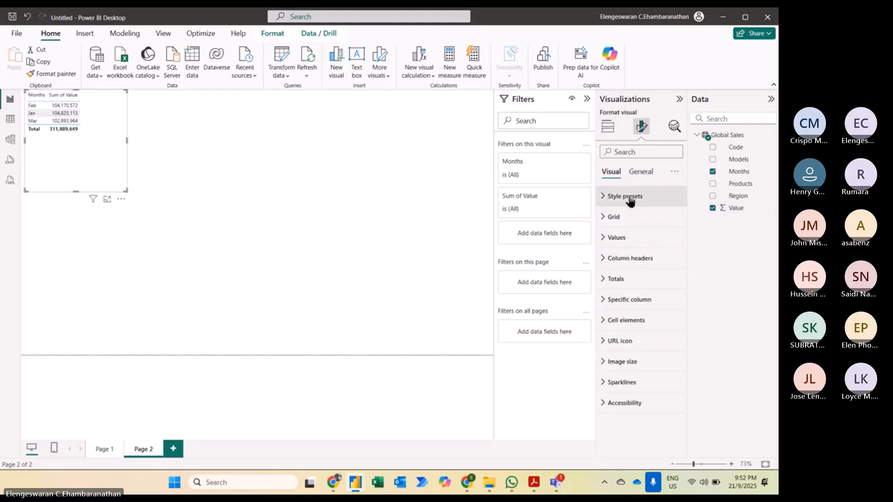
{"action": "left_click", "coordinate": [614, 237]}
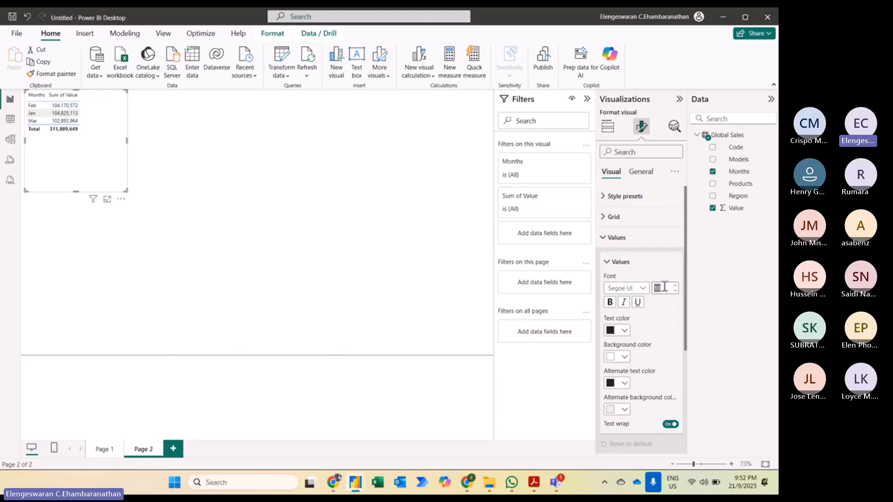
{"action": "type", "text": "30"}
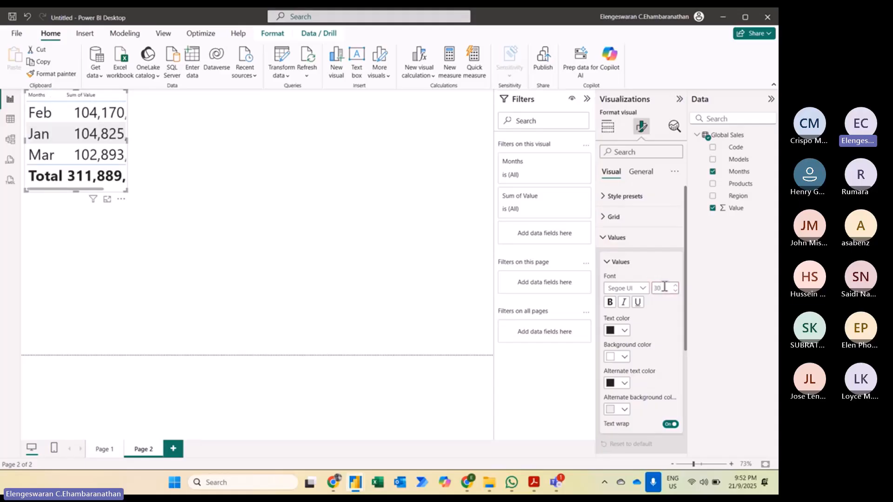
{"action": "left_click", "coordinate": [629, 237]}
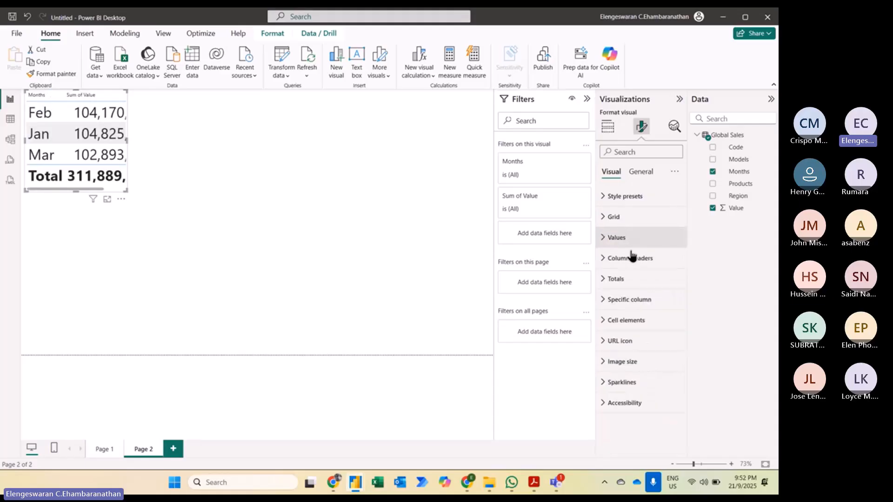
Set the months table's column headers to font size 30 and enlarge the visual so all rows and columns fit
{"action": "left_click", "coordinate": [630, 259]}
{"action": "left_click", "coordinate": [666, 309]}
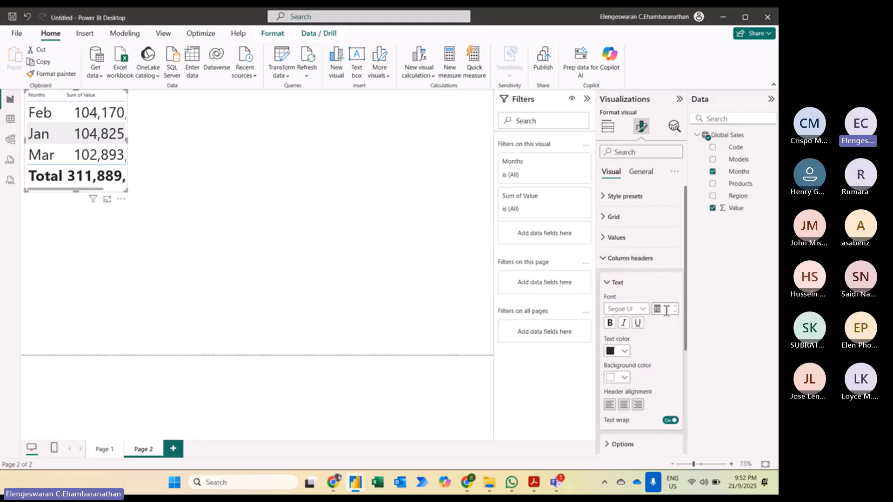
{"action": "type", "text": "30"}
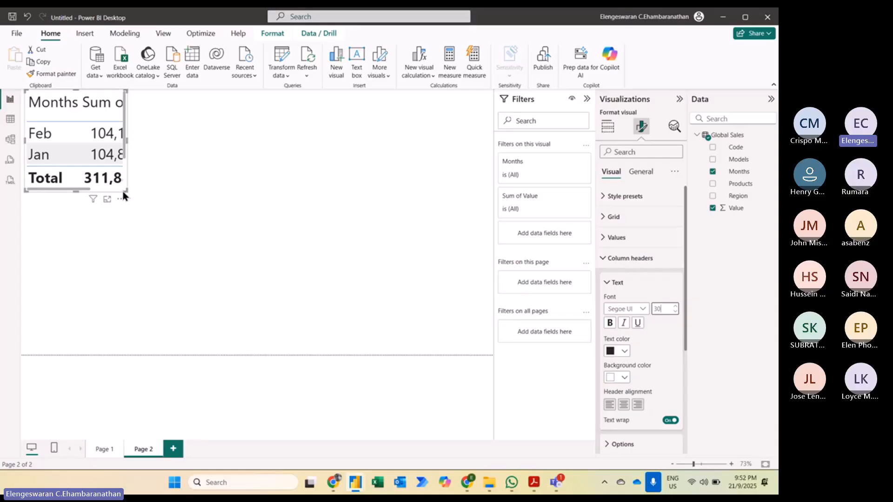
{"action": "left_click_drag", "start_coordinate": [124, 192], "coordinate": [207, 258]}
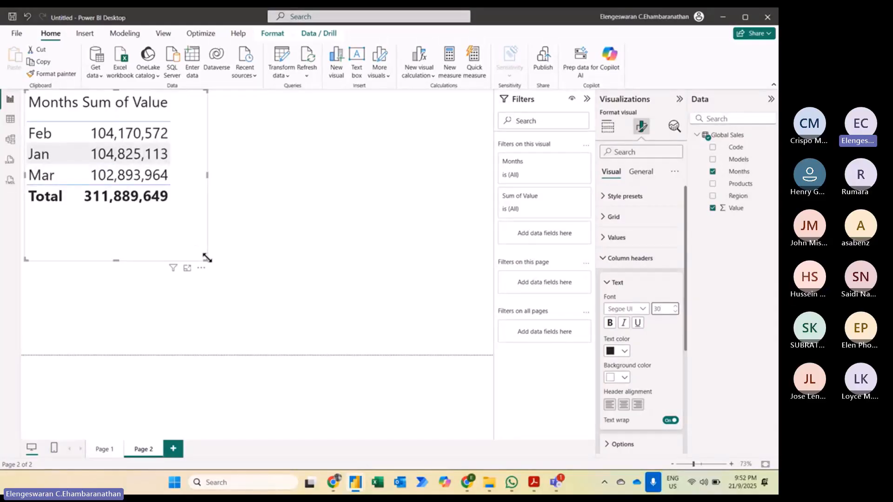
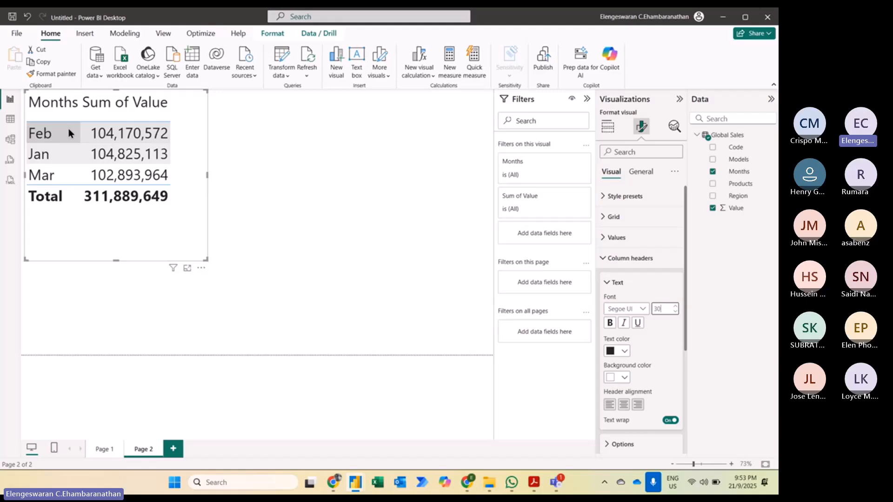
Open the Power Query Editor, check the Months column's available data types, and duplicate the Global Sales query
{"action": "left_click", "coordinate": [290, 55]}
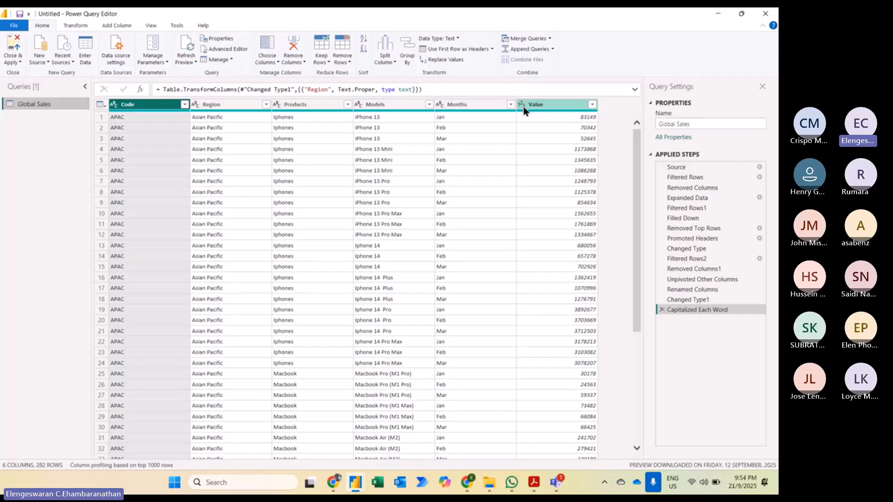
{"action": "left_click", "coordinate": [464, 106]}
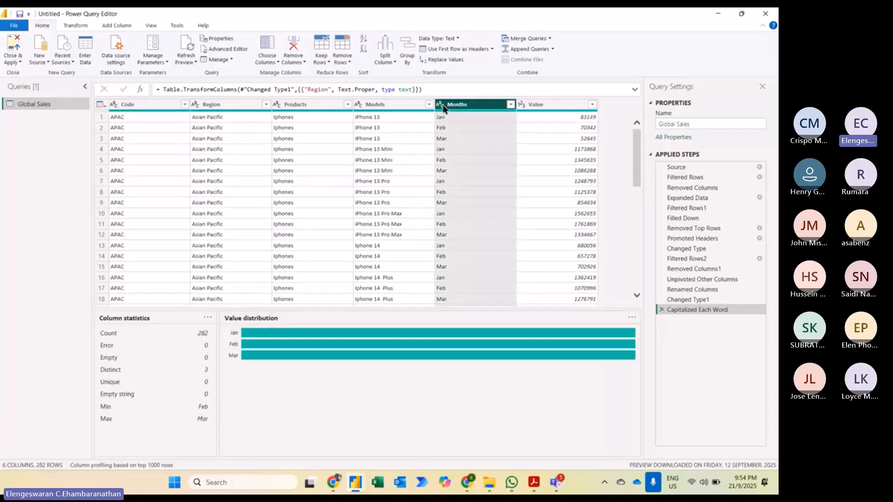
{"action": "left_click", "coordinate": [442, 106]}
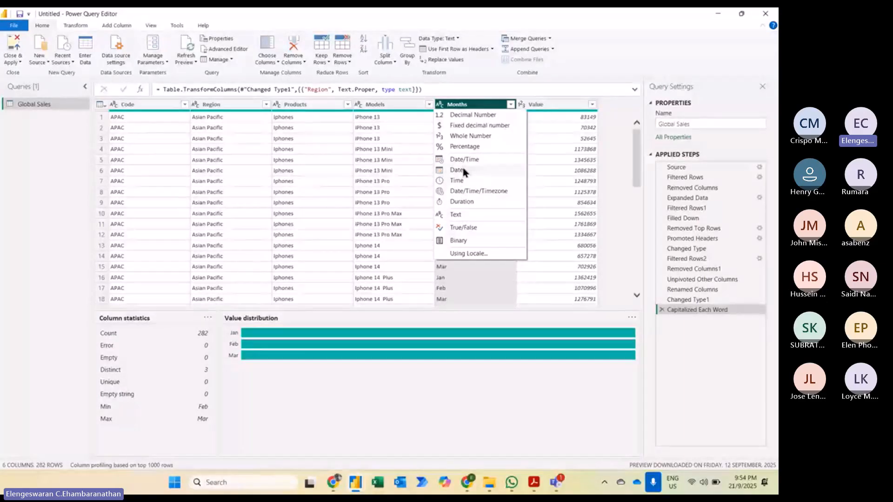
{"action": "left_click", "coordinate": [463, 103]}
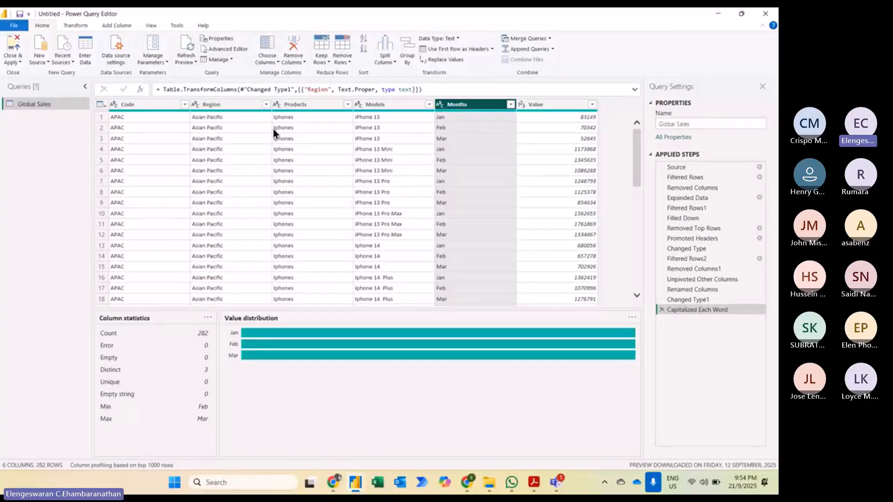
{"action": "right_click", "coordinate": [45, 109]}
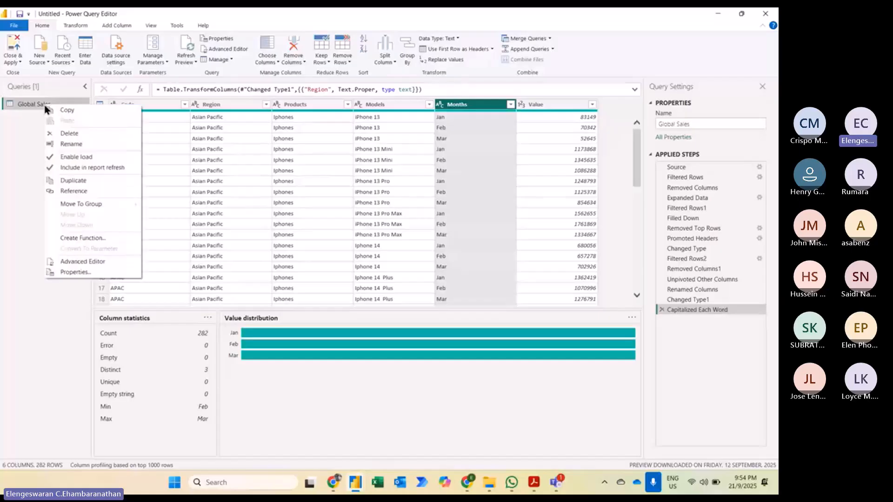
{"action": "left_click", "coordinate": [74, 181]}
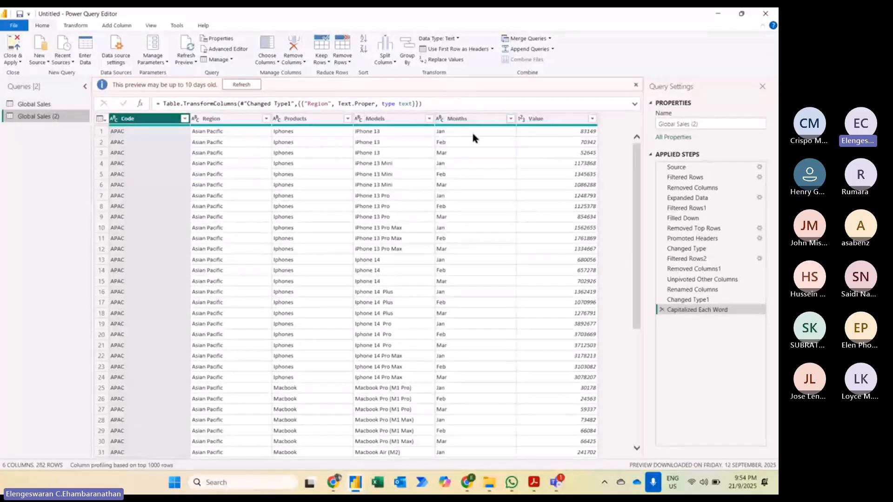
Keep only the Months column in the duplicated Global Sales query
{"action": "left_click", "coordinate": [268, 52]}
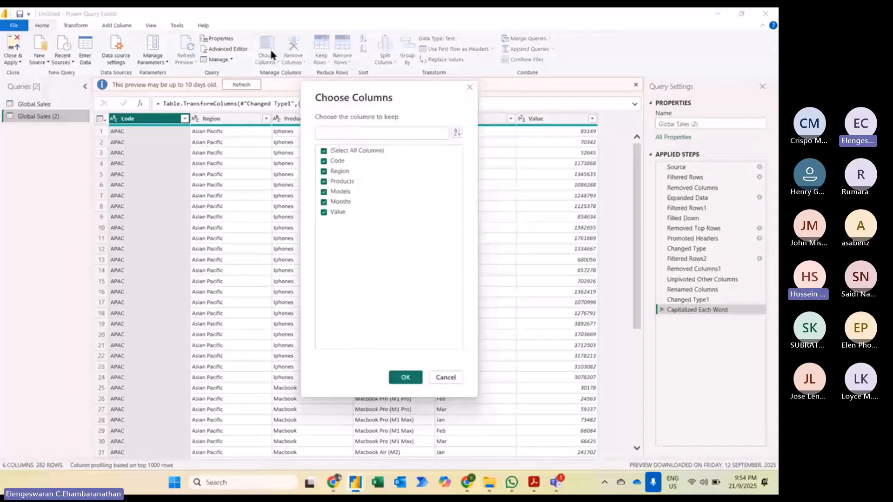
{"action": "left_click", "coordinate": [336, 153]}
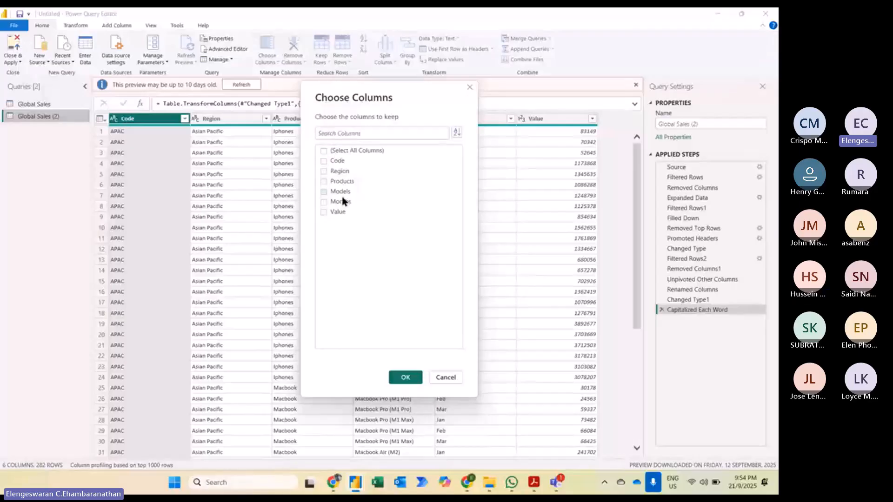
{"action": "left_click", "coordinate": [342, 202]}
{"action": "left_click", "coordinate": [405, 377]}
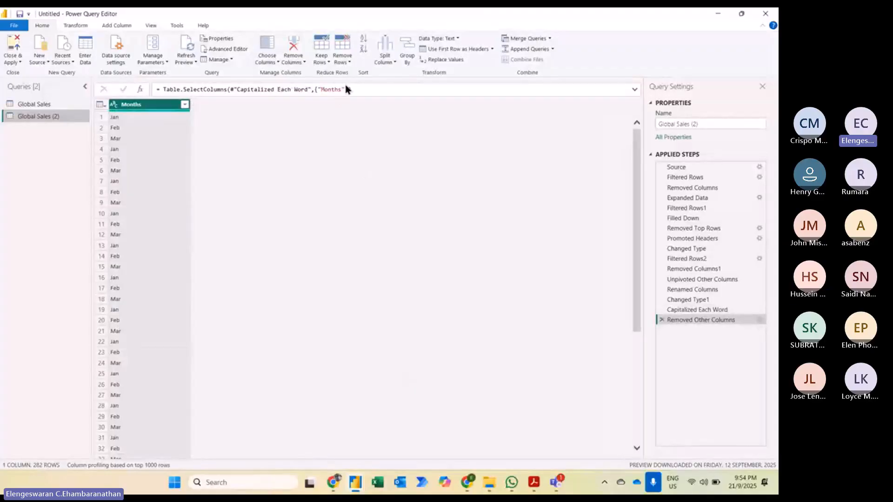
Remove duplicate rows from the Months column and add an index column starting from 0
{"action": "left_click", "coordinate": [347, 65]}
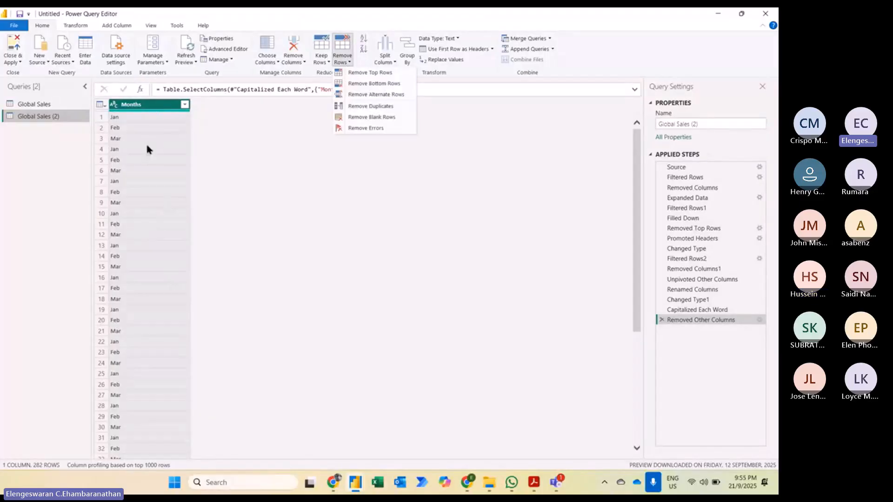
{"action": "left_click", "coordinate": [363, 107]}
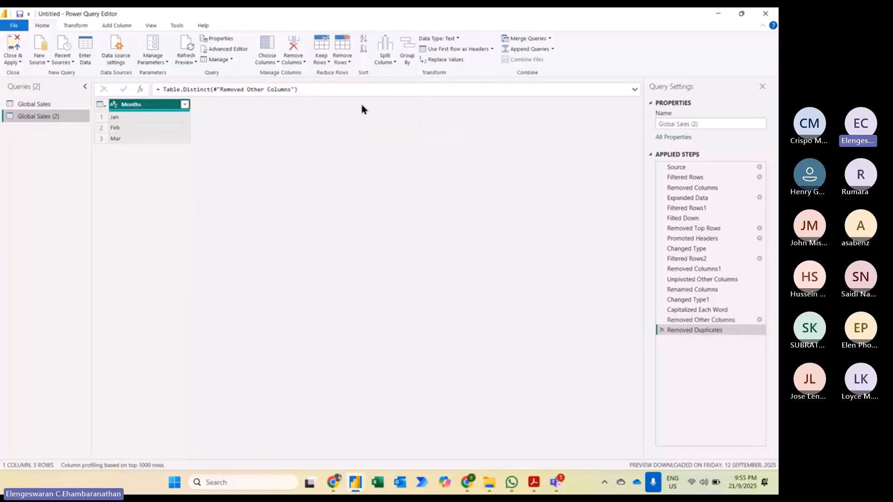
{"action": "left_click", "coordinate": [108, 28]}
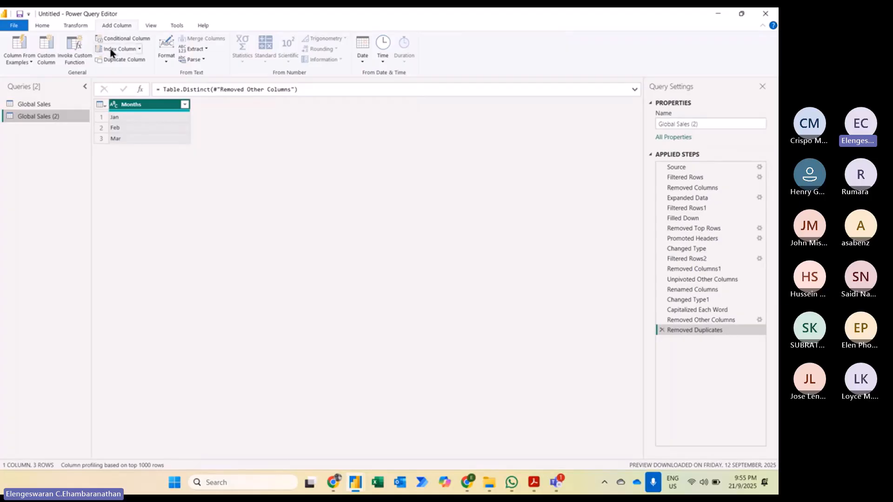
{"action": "left_click", "coordinate": [111, 51]}
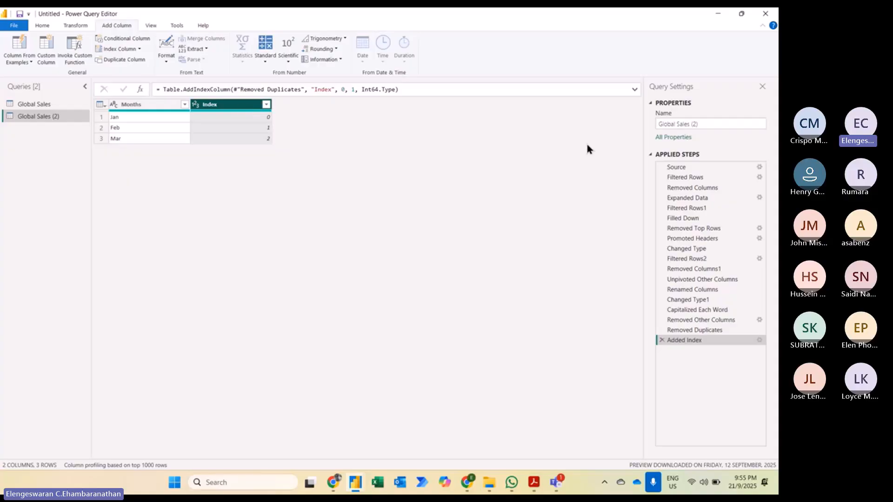
Rename the duplicated query as Month, then close the query editor and apply the changes
{"action": "left_click_drag", "start_coordinate": [704, 125], "coordinate": [656, 127]}
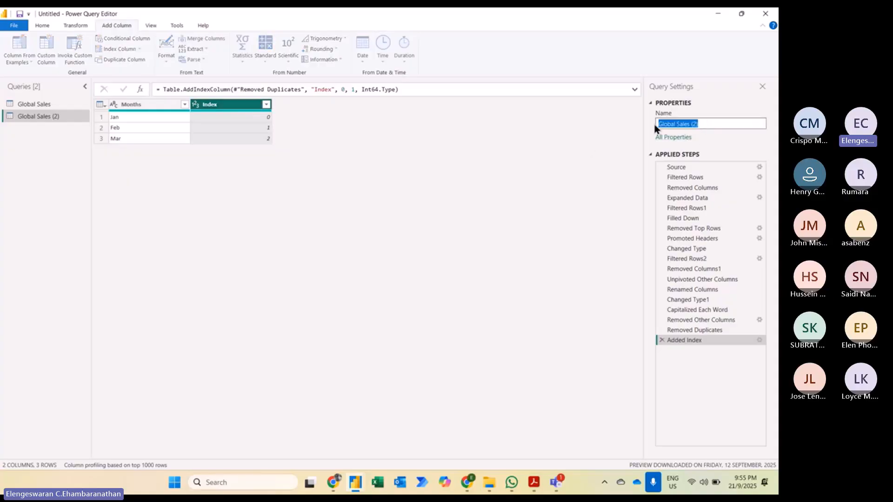
{"action": "type", "text": "M"}
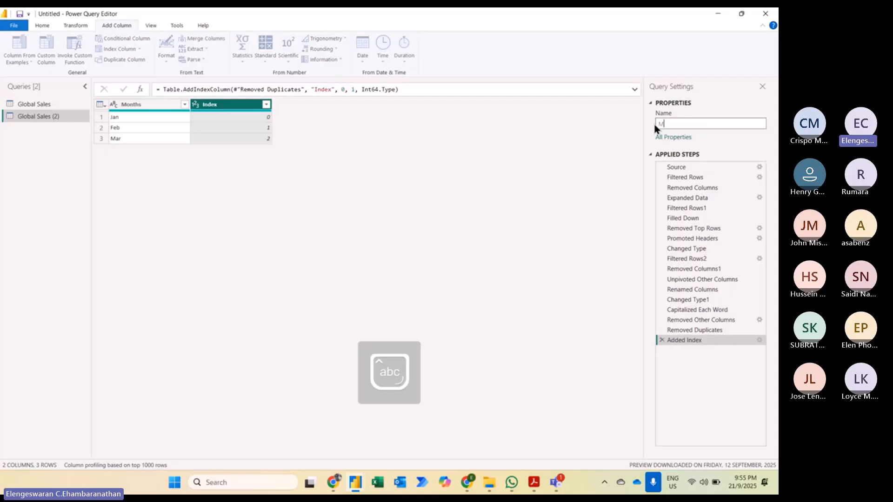
{"action": "type", "text": "onth"}
{"action": "key", "text": "Return"}
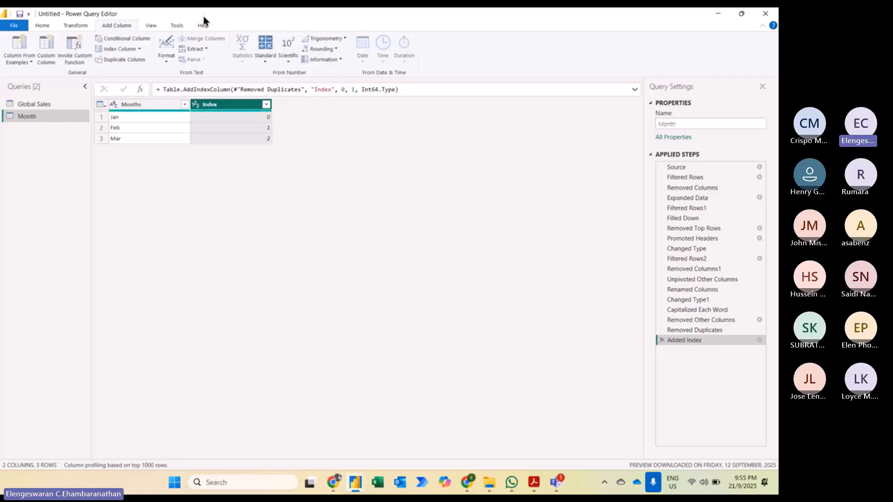
{"action": "left_click", "coordinate": [50, 24]}
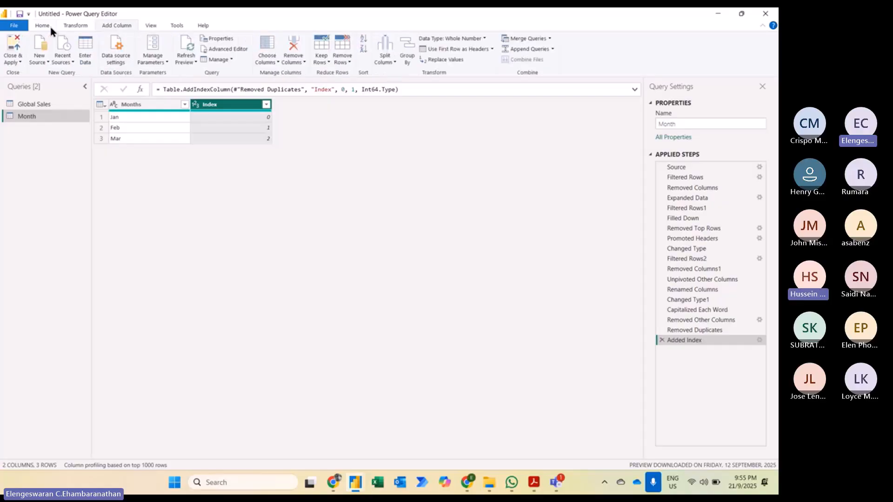
{"action": "left_click", "coordinate": [17, 37]}
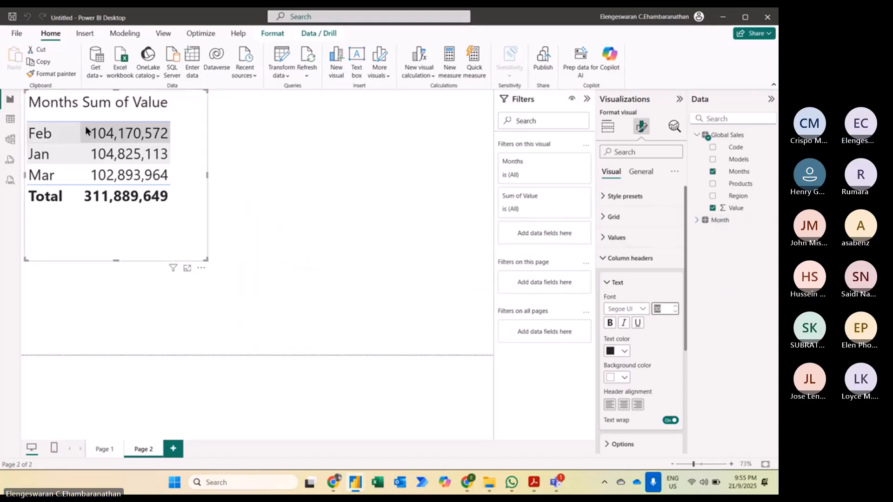
Show the data model diagram and move the Month table farther from Global Sales to expose their relationship
{"action": "left_click", "coordinate": [12, 140]}
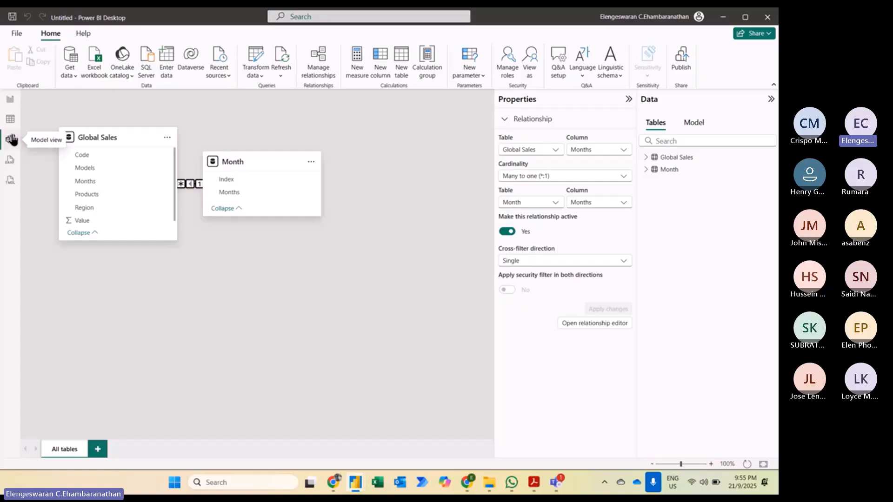
{"action": "mouse_move", "coordinate": [117, 141]}
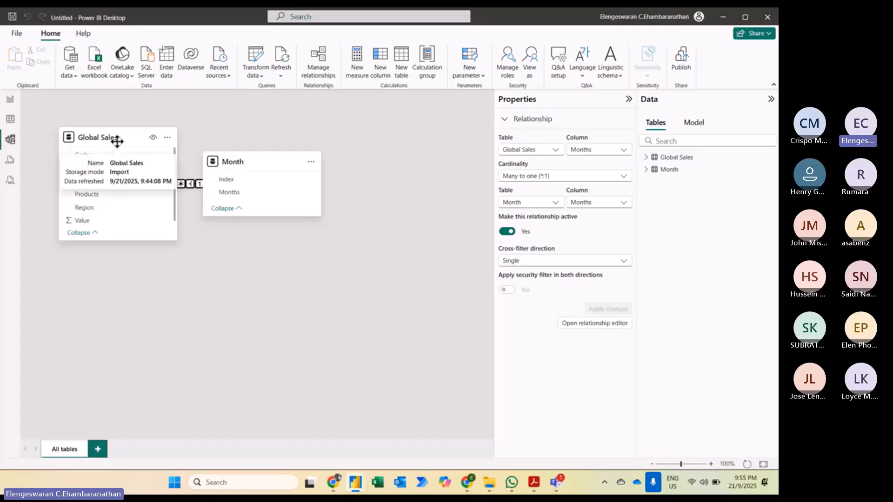
{"action": "left_click_drag", "start_coordinate": [239, 156], "coordinate": [257, 188]}
{"action": "mouse_move", "coordinate": [257, 188]}
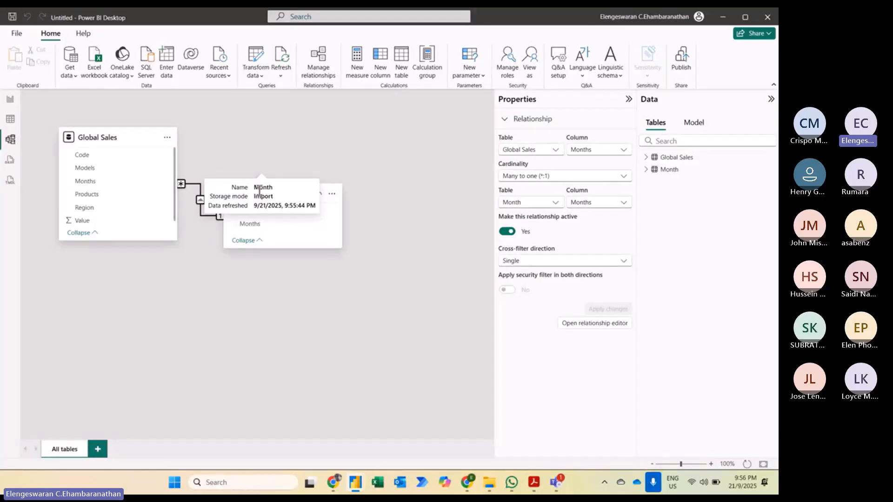
Reopen the Power Query Editor and create a new query that references Global Sales
{"action": "left_click", "coordinate": [259, 65]}
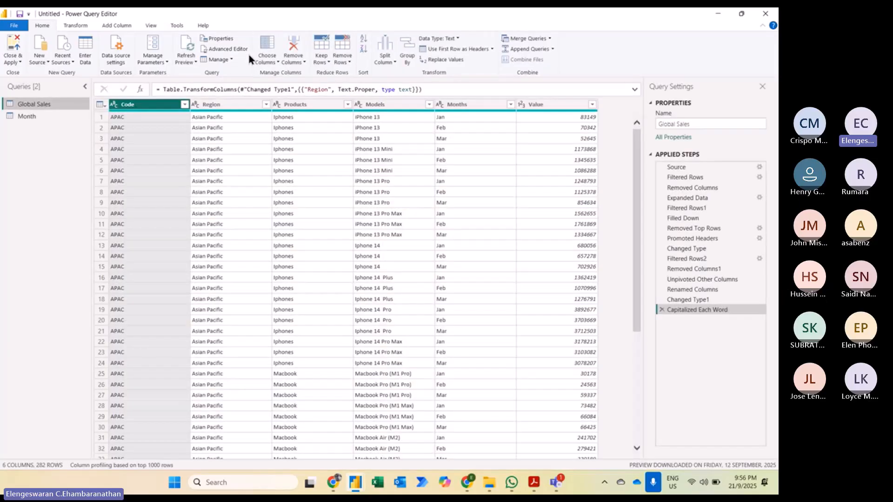
{"action": "right_click", "coordinate": [39, 104]}
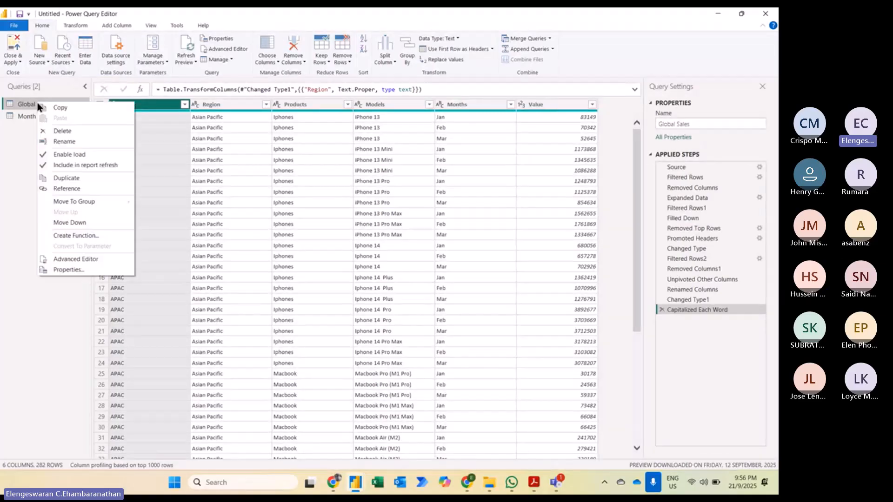
{"action": "left_click", "coordinate": [78, 180]}
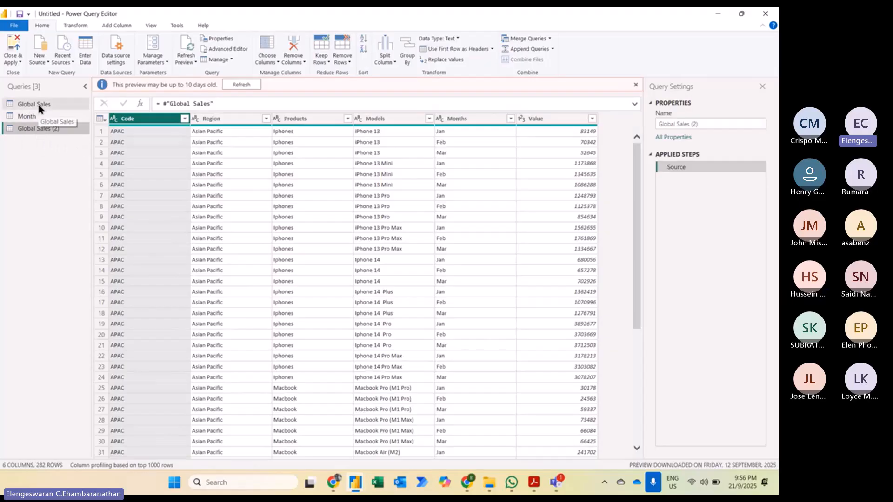
Delete the Global Sales (2) query and close the query editor, applying the changes
{"action": "right_click", "coordinate": [27, 130]}
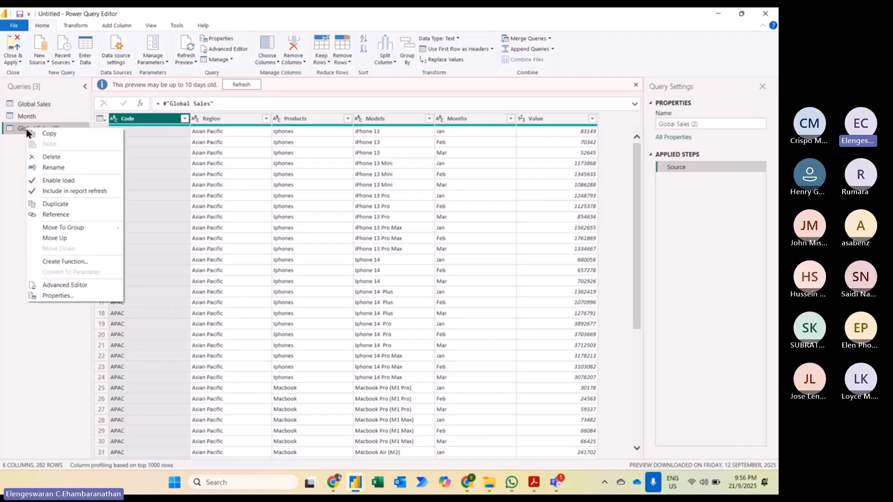
{"action": "left_click", "coordinate": [49, 155]}
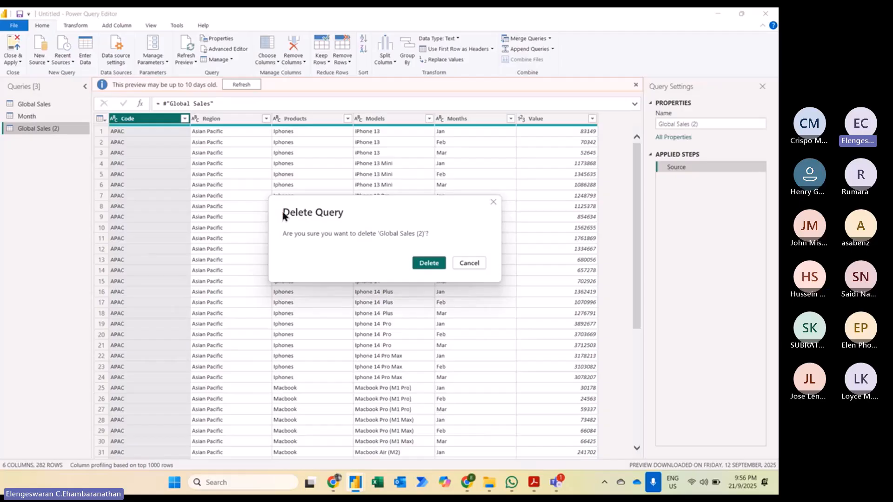
{"action": "left_click", "coordinate": [428, 264]}
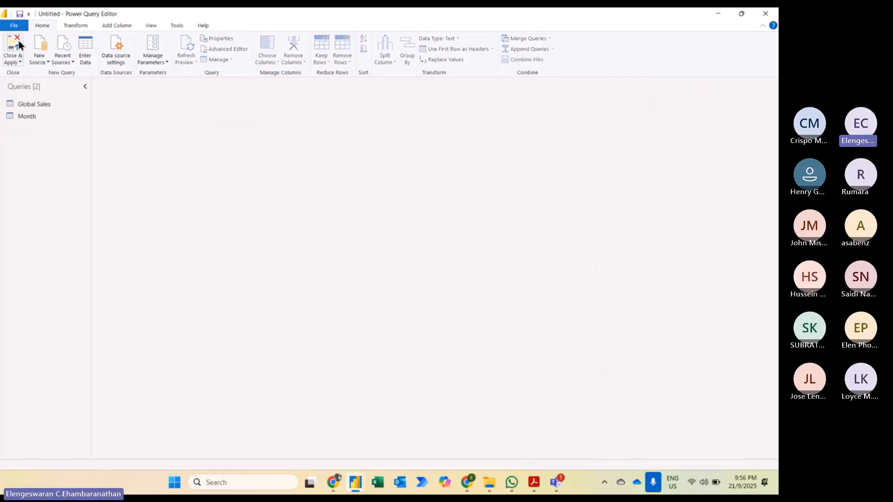
{"action": "left_click", "coordinate": [17, 45]}
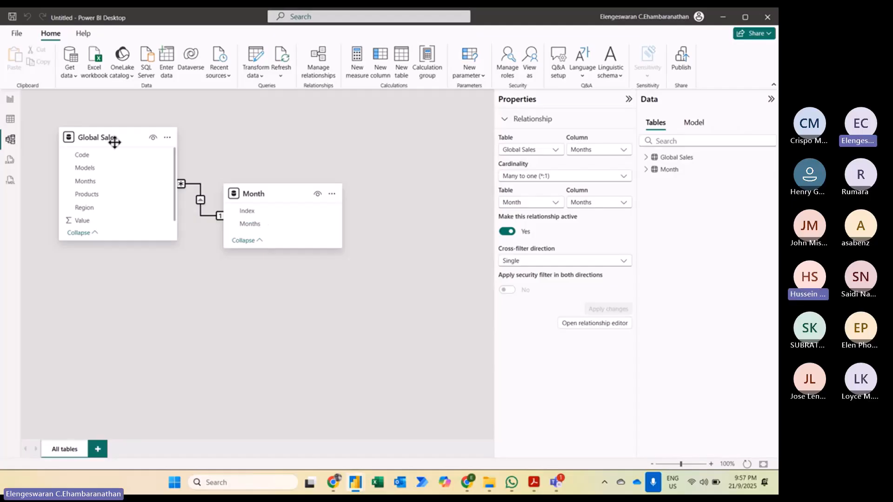
Return to the report and sort the Month table's Months column by Index
{"action": "left_click", "coordinate": [10, 103]}
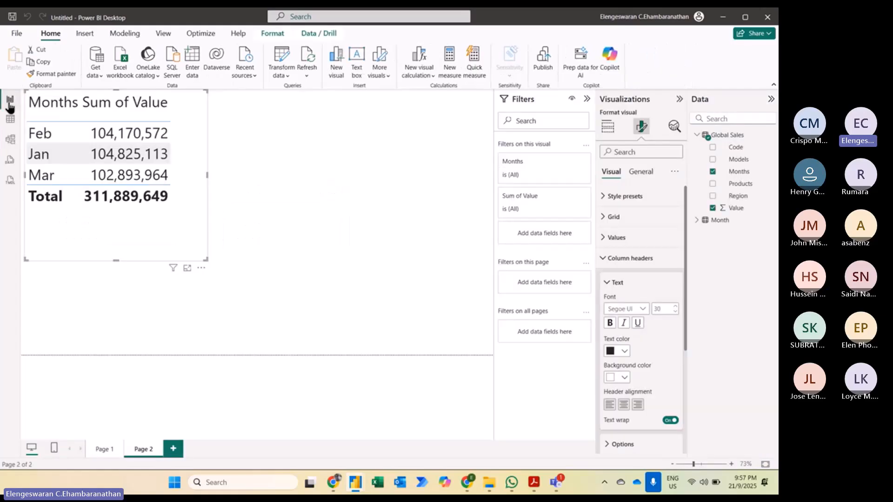
{"action": "left_click", "coordinate": [695, 220]}
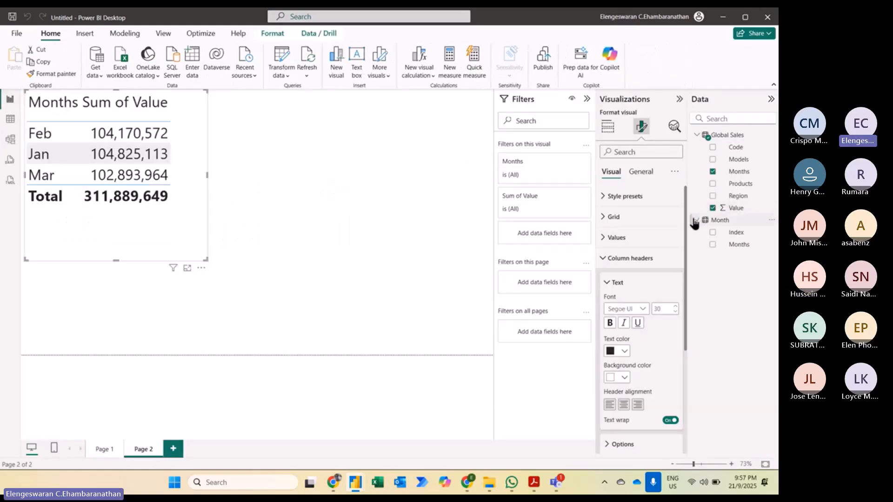
{"action": "left_click", "coordinate": [738, 246]}
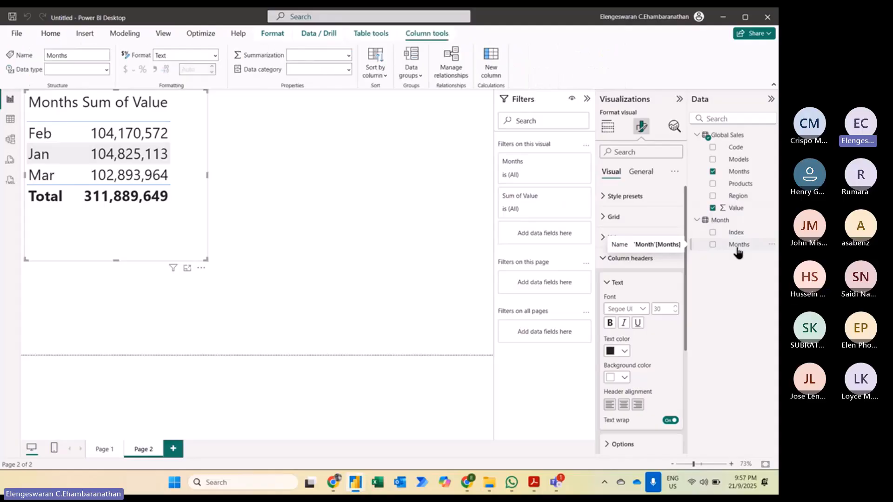
{"action": "left_click", "coordinate": [377, 72]}
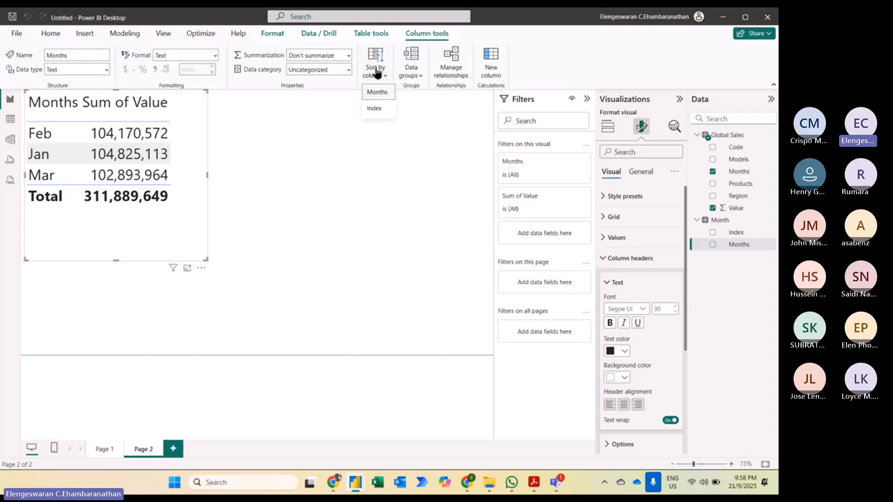
{"action": "left_click", "coordinate": [377, 94]}
{"action": "left_click", "coordinate": [375, 109]}
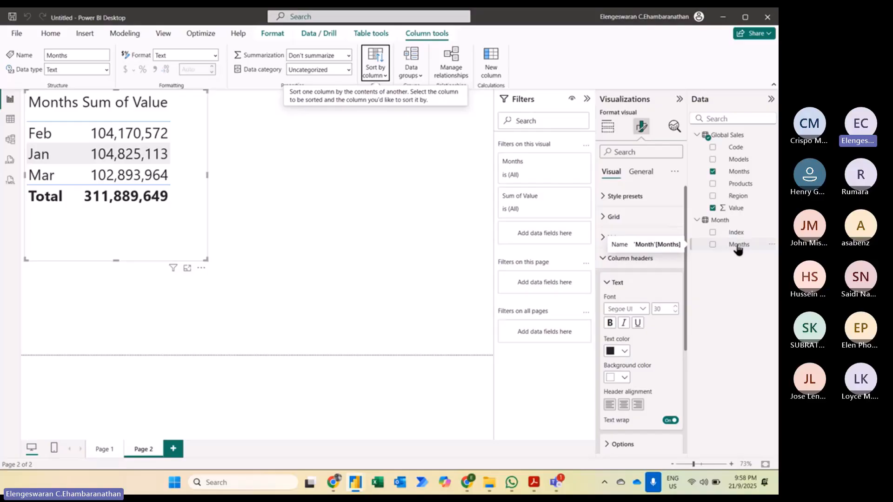
Replace the Global Sales Months field in the table visual with Months from the Month table
{"action": "left_click", "coordinate": [713, 172]}
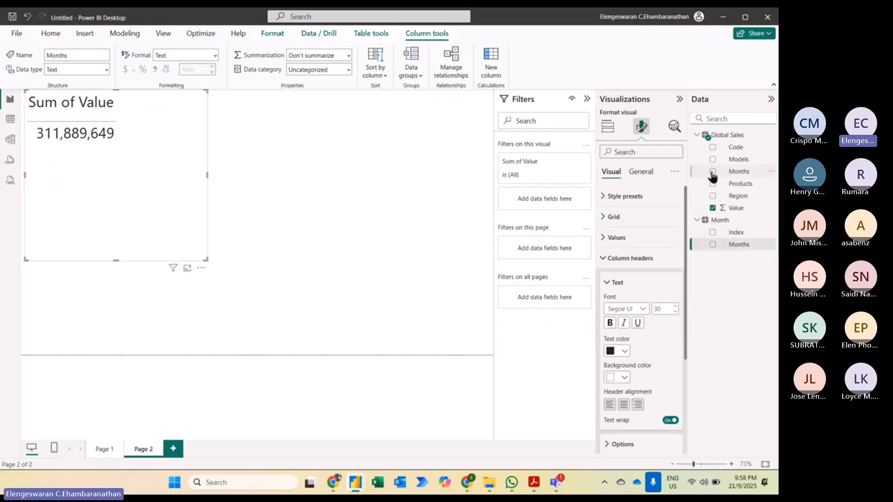
{"action": "left_click", "coordinate": [713, 244]}
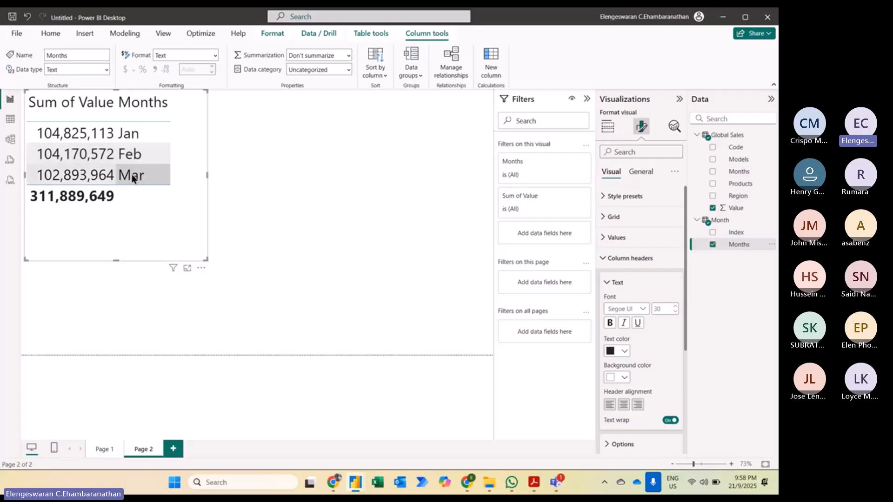
Reorder the table visual's columns so that Months comes before Sum of Value
{"action": "left_click", "coordinate": [608, 132]}
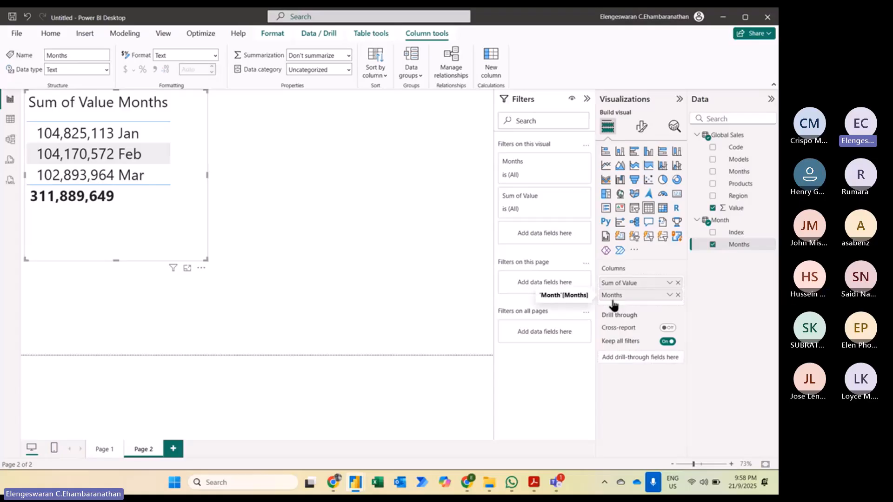
{"action": "left_click_drag", "start_coordinate": [612, 297], "coordinate": [619, 284]}
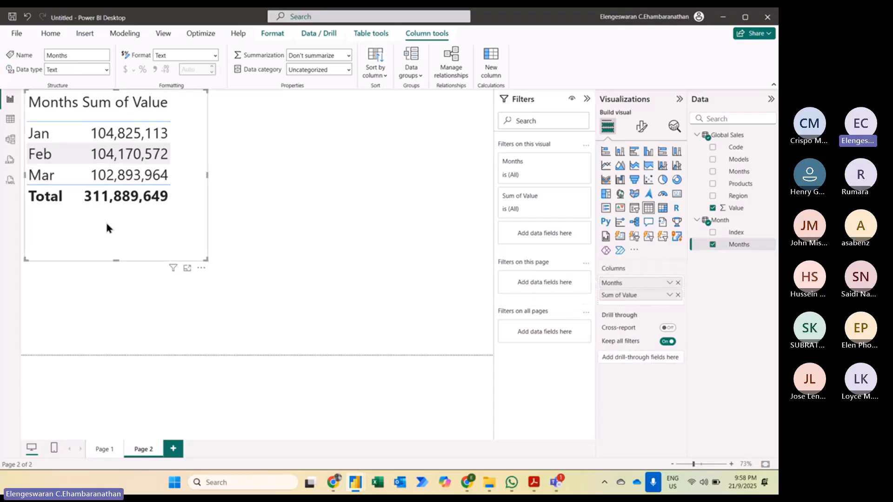
Change the report's data source to the 4. April Sales Report 2024 workbook and apply the pending changes
{"action": "key", "text": "alt+Tab"}
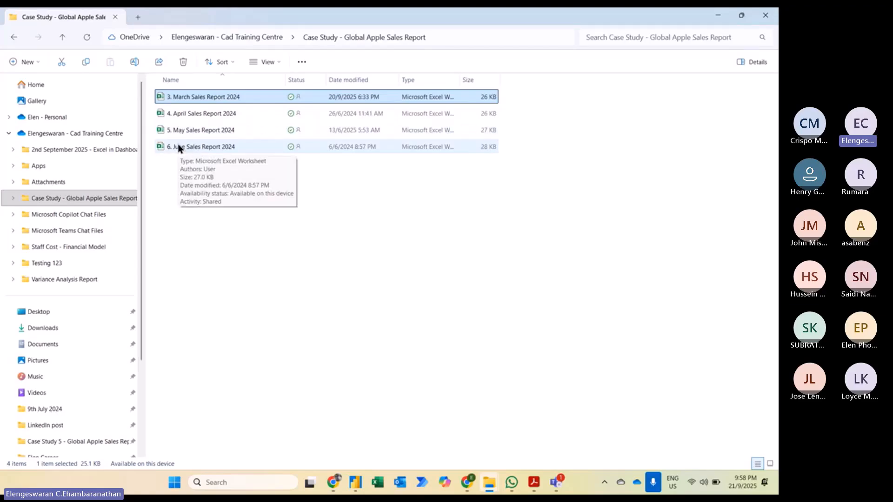
{"action": "key", "text": "alt+Tab"}
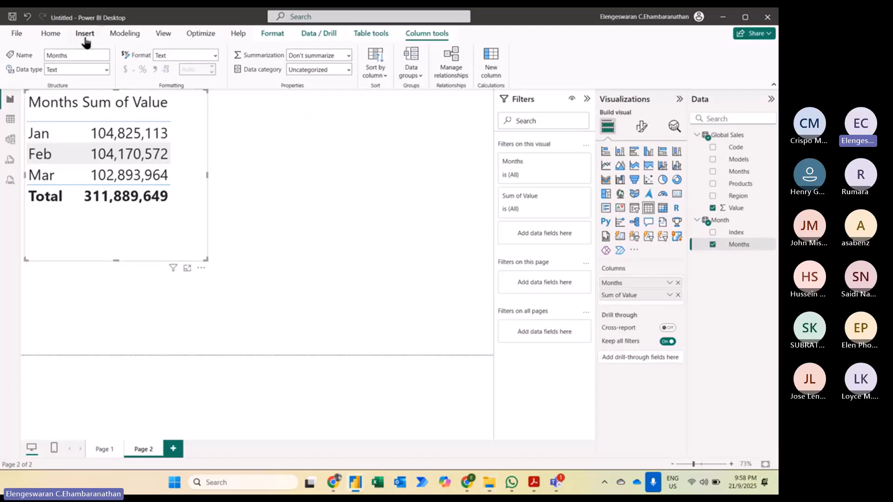
{"action": "left_click", "coordinate": [51, 35]}
{"action": "left_click", "coordinate": [291, 78]}
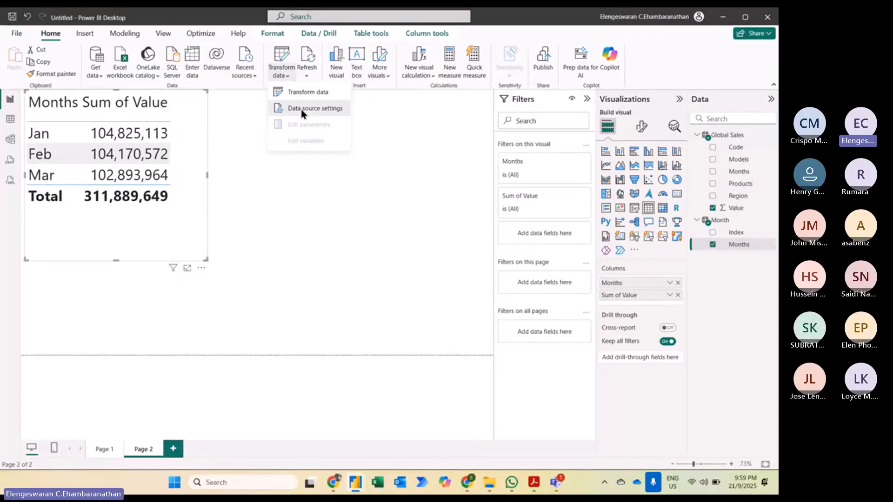
{"action": "left_click", "coordinate": [302, 112]}
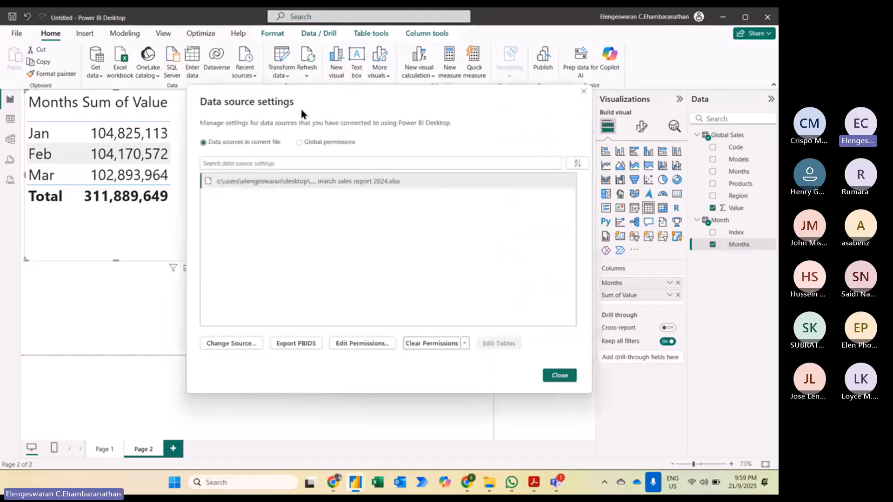
{"action": "left_click", "coordinate": [234, 344]}
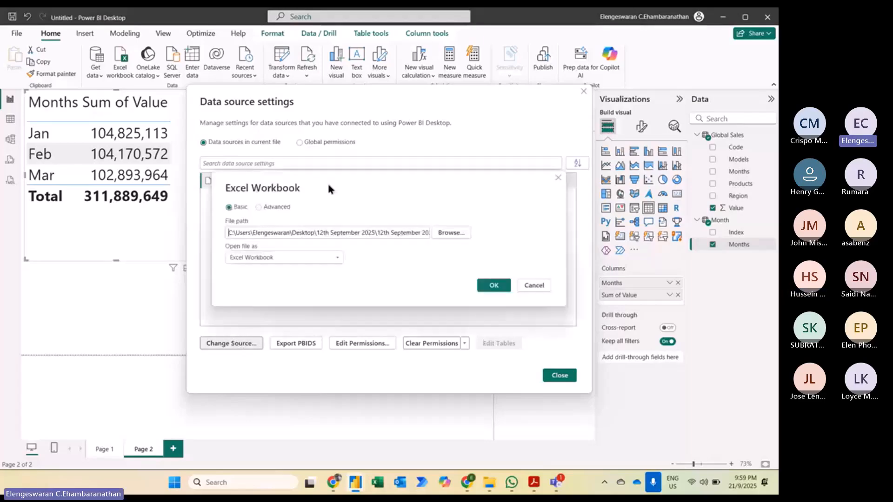
{"action": "left_click", "coordinate": [444, 237]}
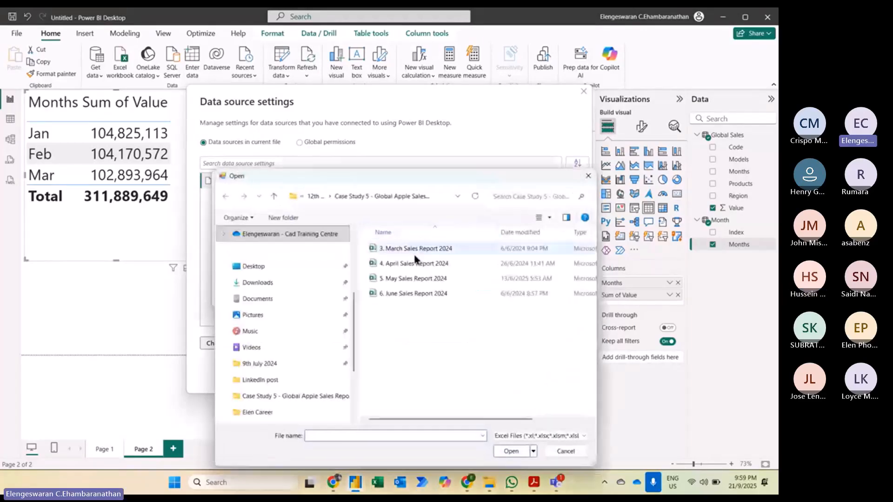
{"action": "left_click", "coordinate": [416, 260]}
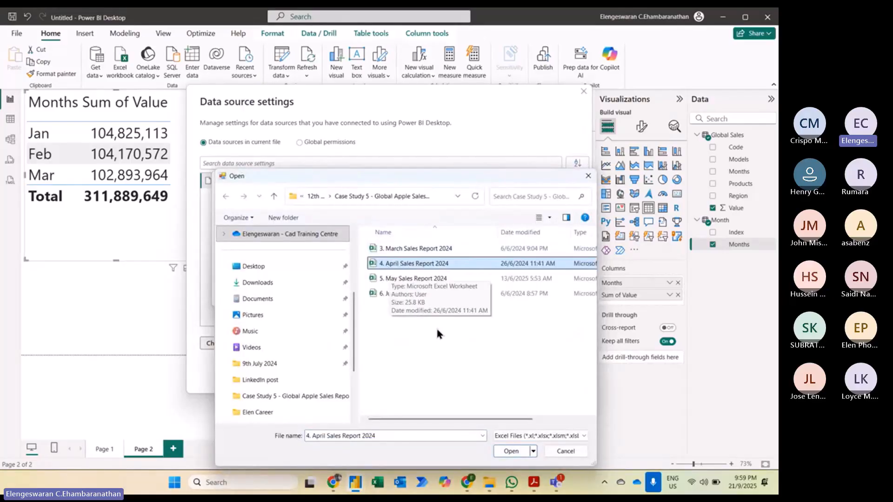
{"action": "left_click", "coordinate": [509, 451]}
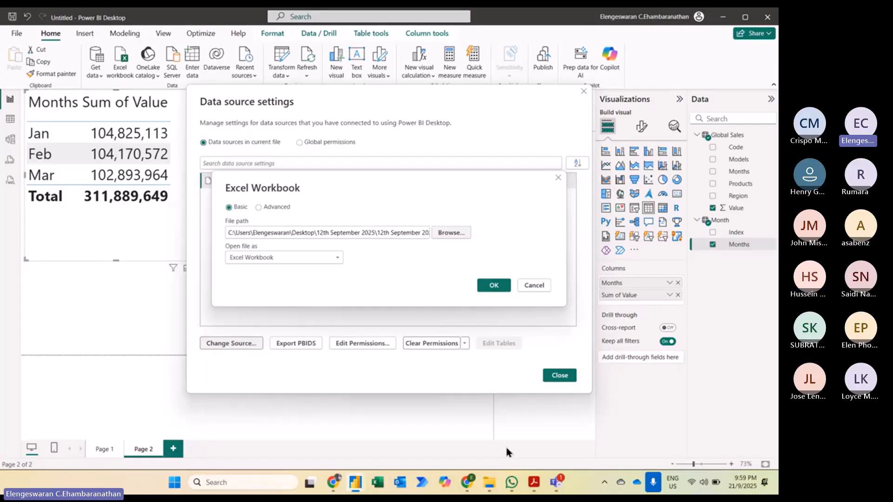
{"action": "left_click", "coordinate": [492, 285]}
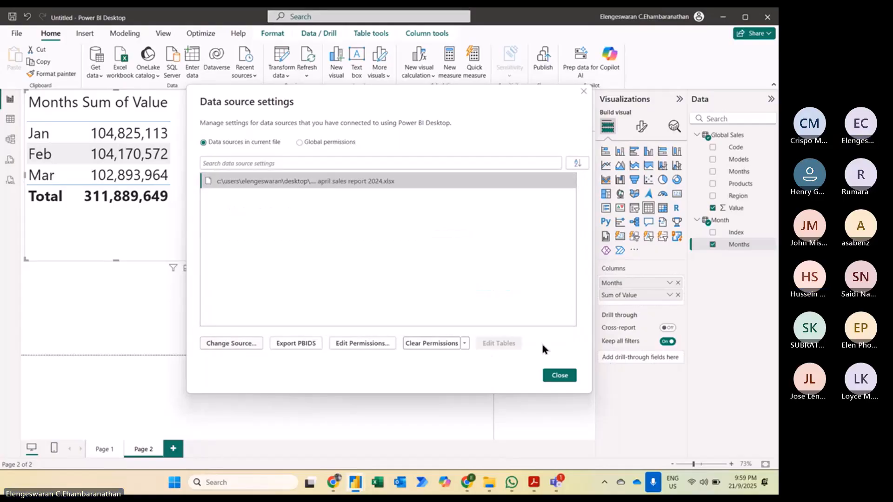
{"action": "left_click", "coordinate": [560, 376]}
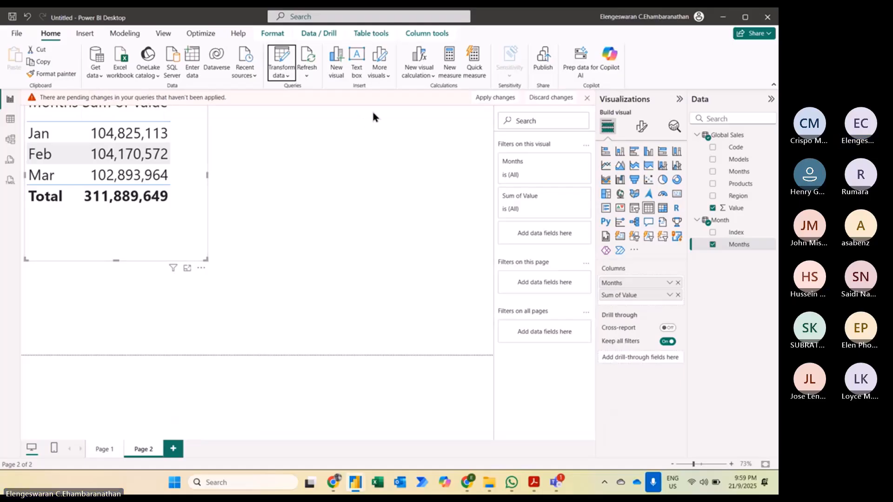
{"action": "left_click", "coordinate": [484, 98]}
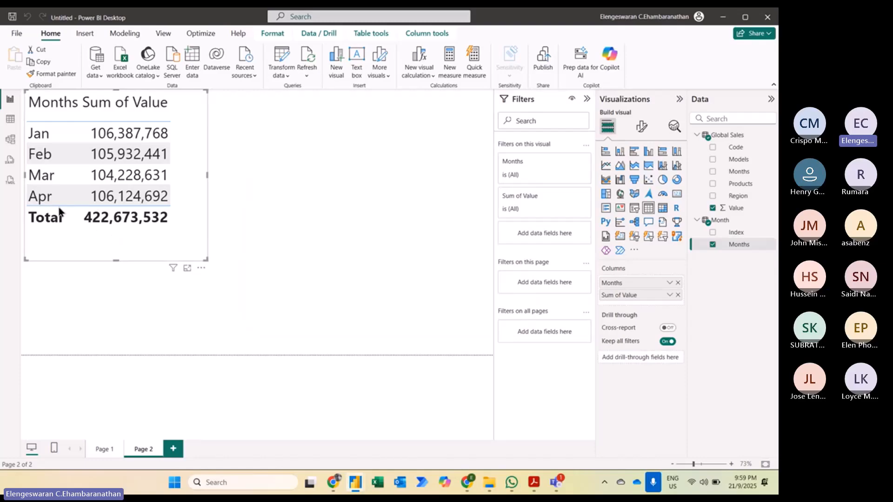
Change the report's data source to the 5. May Sales Report 2024 workbook and apply the pending changes
{"action": "left_click", "coordinate": [289, 79]}
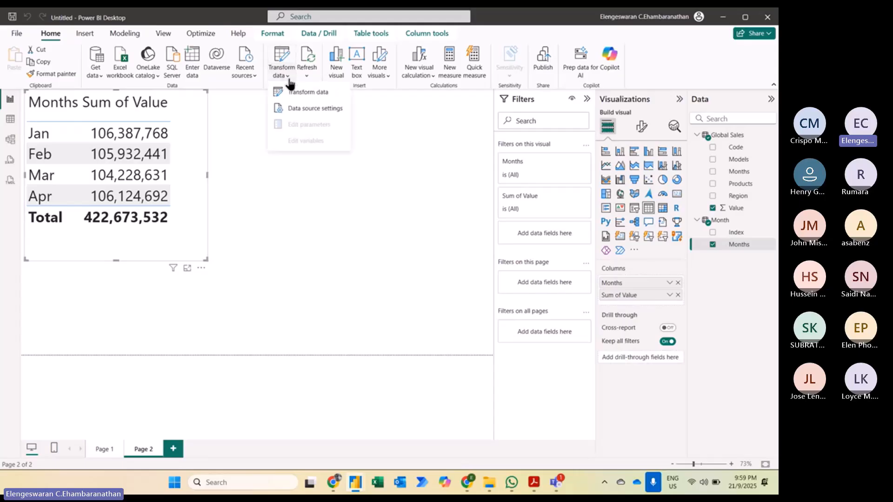
{"action": "left_click", "coordinate": [284, 109]}
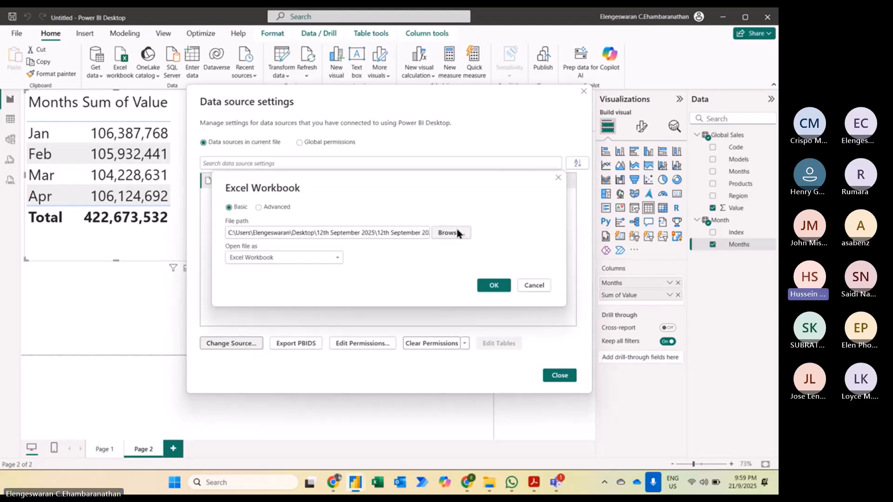
{"action": "left_click", "coordinate": [457, 230]}
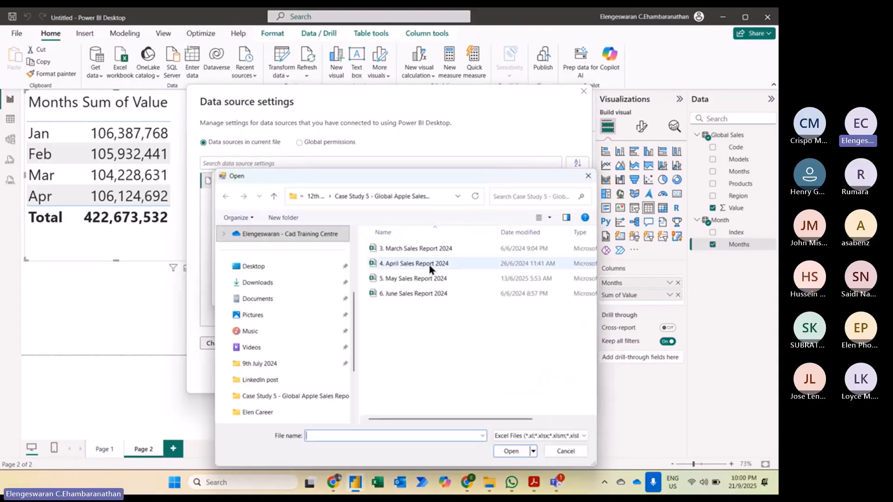
{"action": "left_click", "coordinate": [417, 277]}
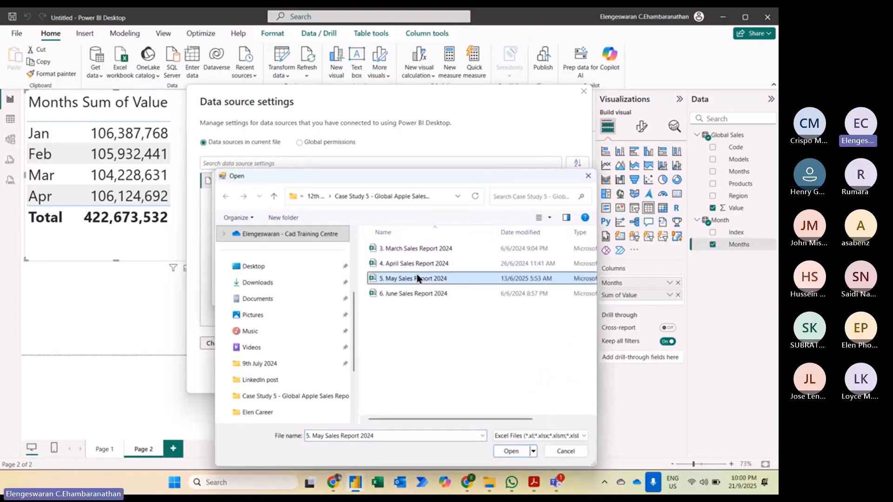
{"action": "left_click", "coordinate": [505, 450]}
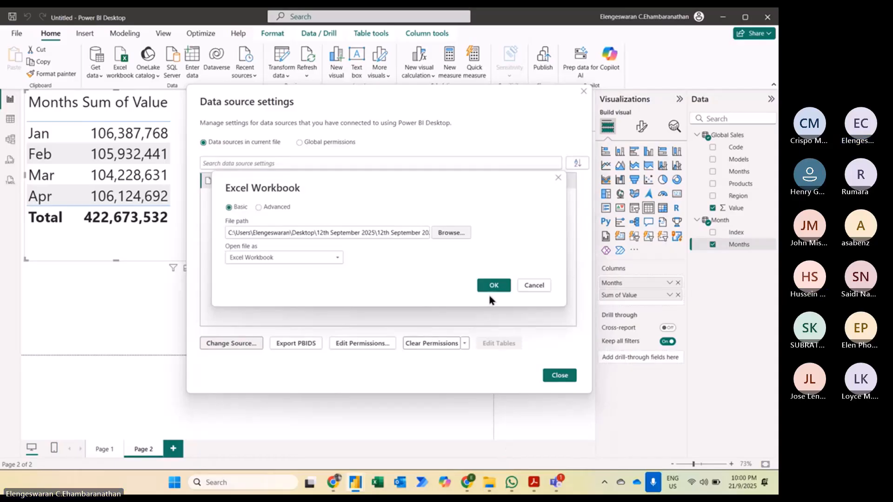
{"action": "left_click", "coordinate": [486, 289]}
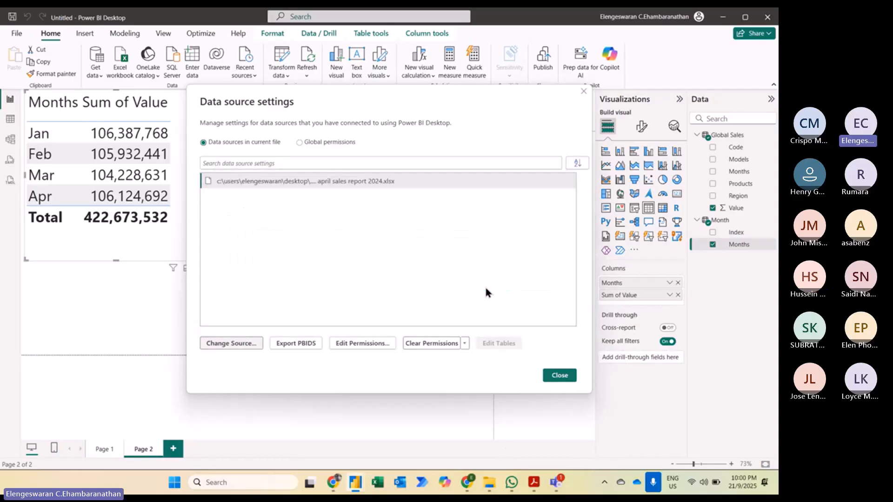
{"action": "left_click", "coordinate": [559, 376]}
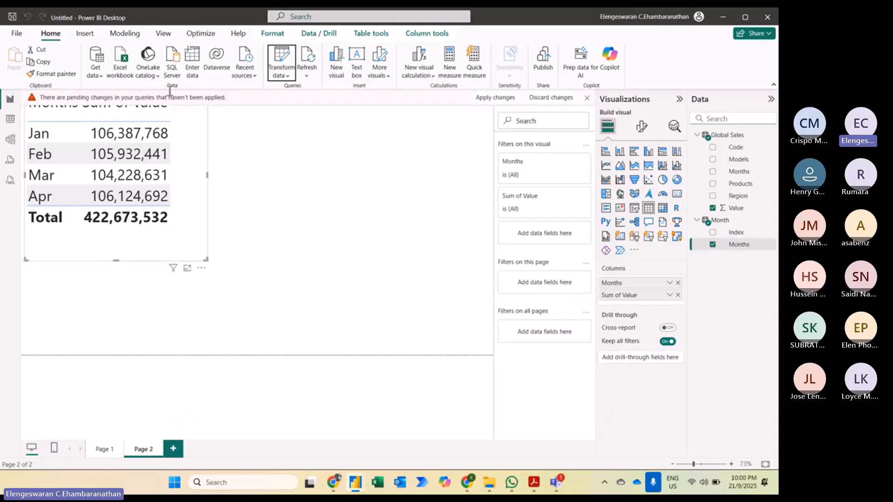
{"action": "left_click", "coordinate": [480, 99]}
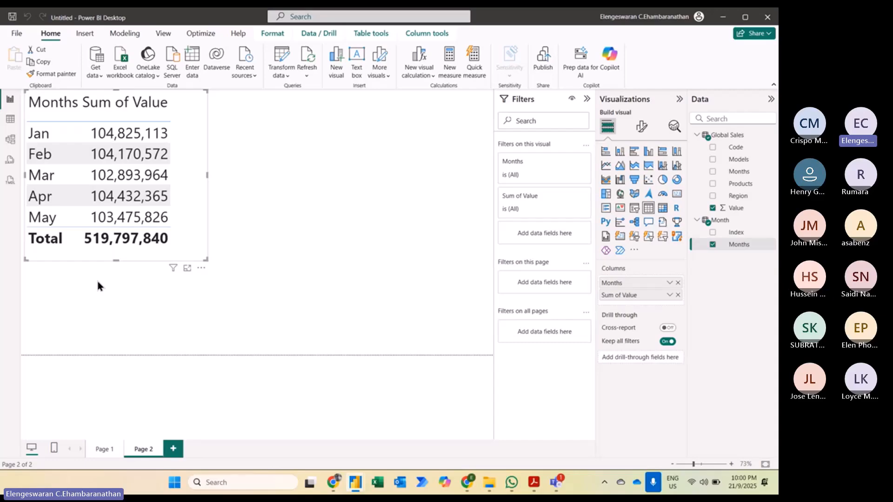
Open the Power Query Editor and create a new query that references Global Sales
{"action": "left_click", "coordinate": [284, 62]}
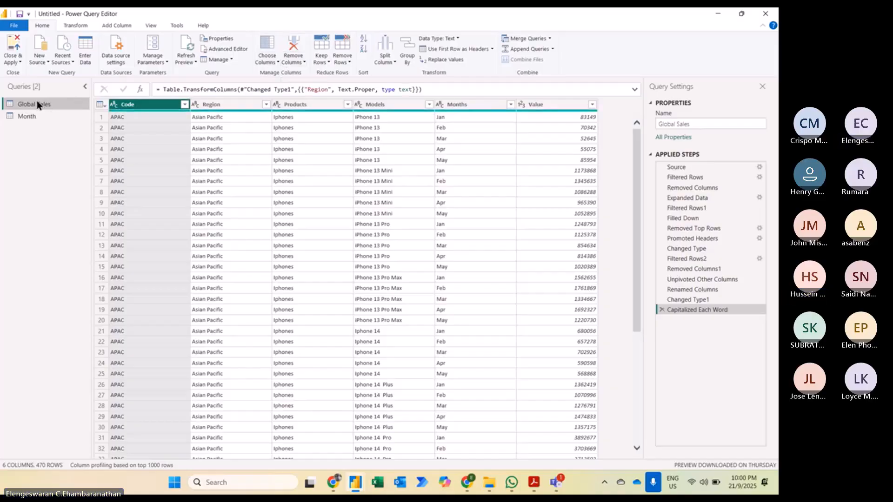
{"action": "right_click", "coordinate": [37, 101]}
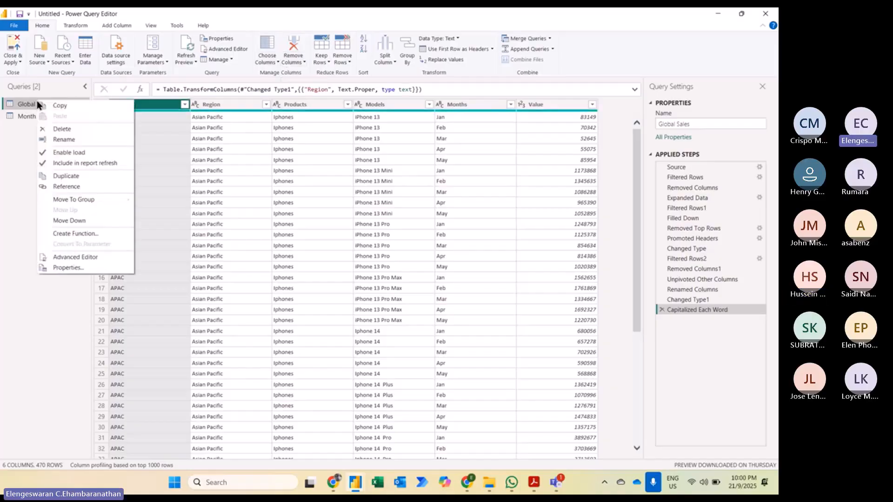
{"action": "left_click", "coordinate": [67, 187]}
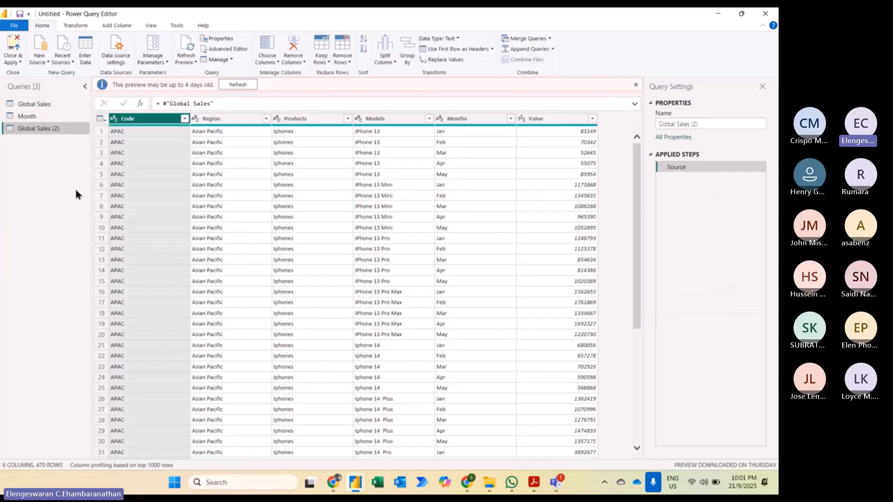
Delete the Value column from the Global Sales query and check the effect in the referenced Global Sales (2) query
{"action": "left_click", "coordinate": [39, 103]}
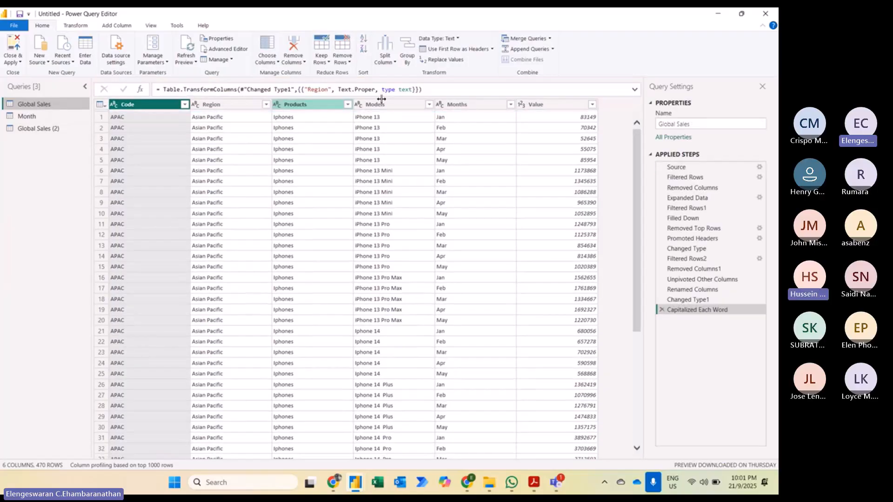
{"action": "left_click", "coordinate": [555, 107]}
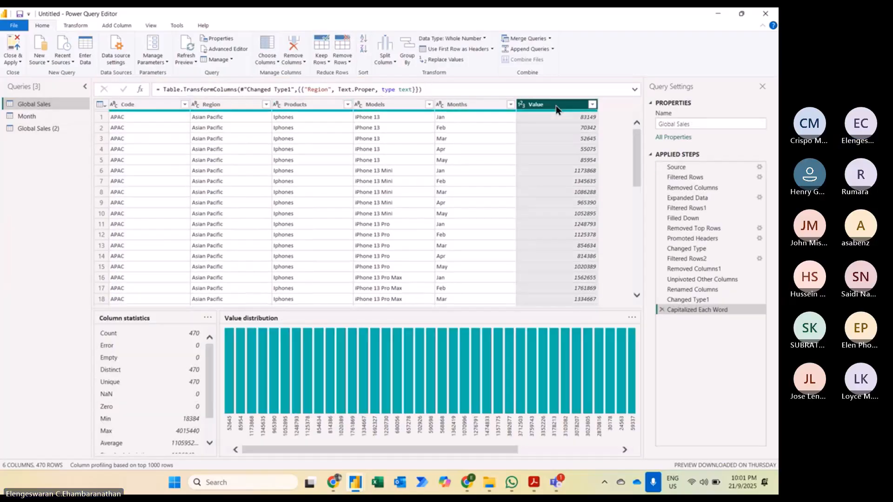
{"action": "key", "text": "Delete"}
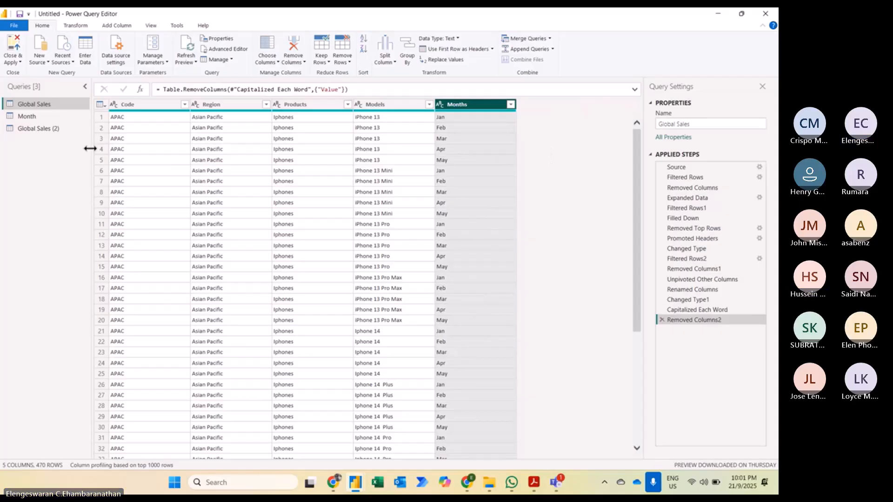
{"action": "left_click", "coordinate": [41, 128]}
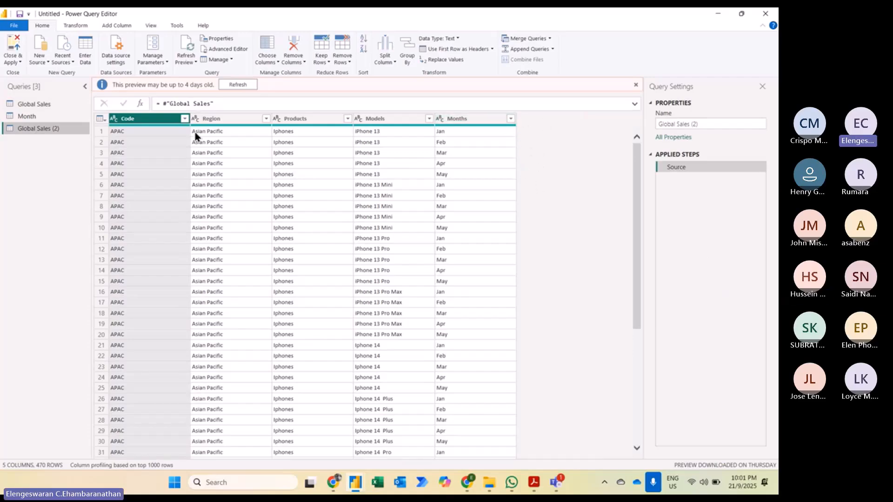
Remove the Removed Columns2 step from Global Sales and delete the Global Sales (2) query
{"action": "left_click", "coordinate": [26, 103]}
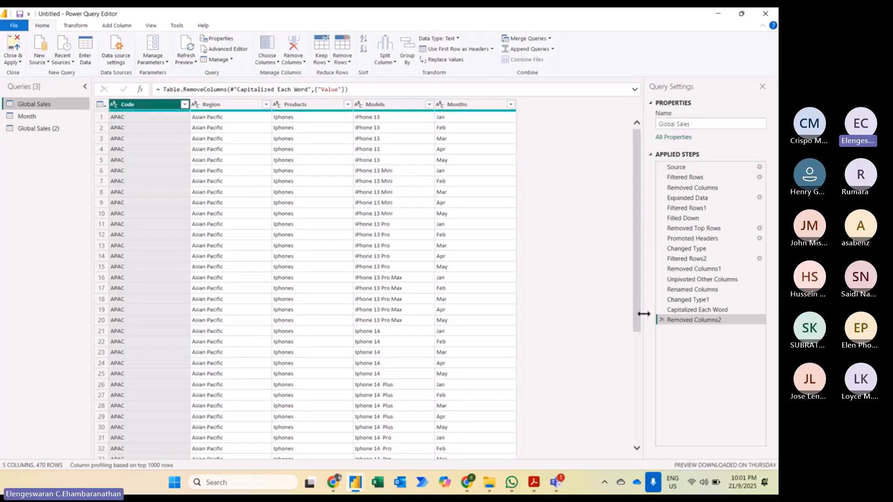
{"action": "left_click", "coordinate": [661, 320]}
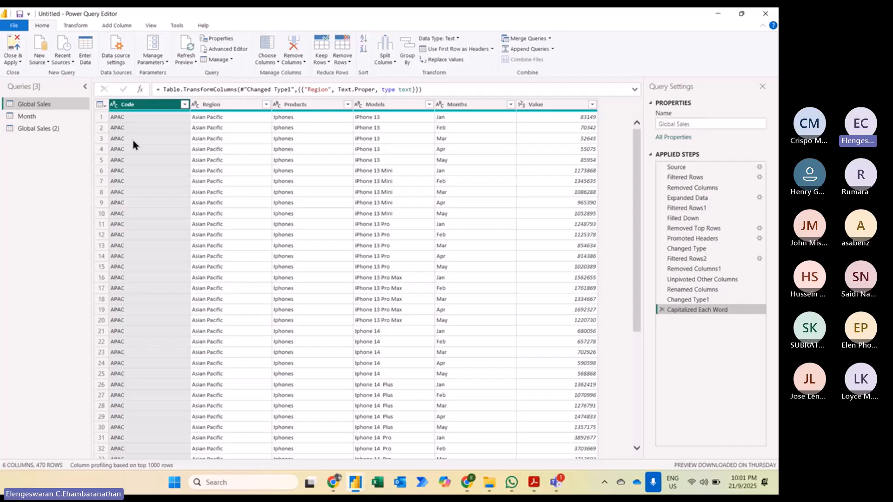
{"action": "right_click", "coordinate": [40, 128]}
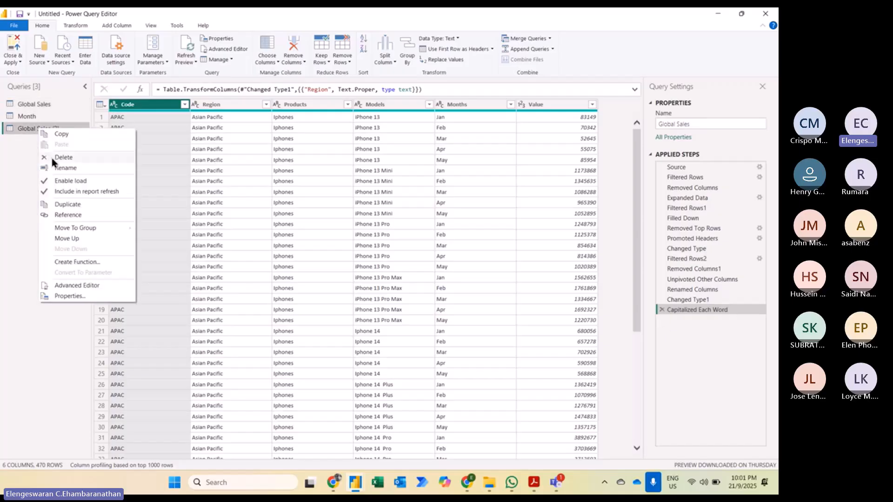
{"action": "left_click", "coordinate": [52, 157]}
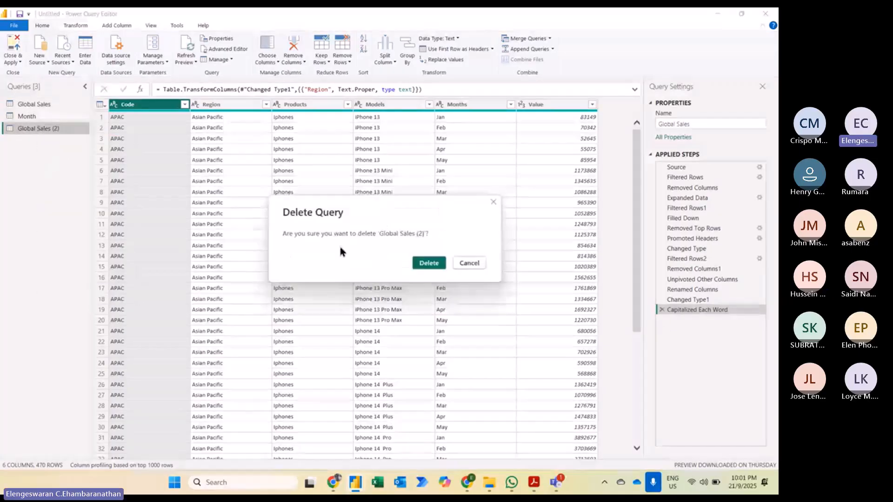
{"action": "left_click", "coordinate": [428, 264]}
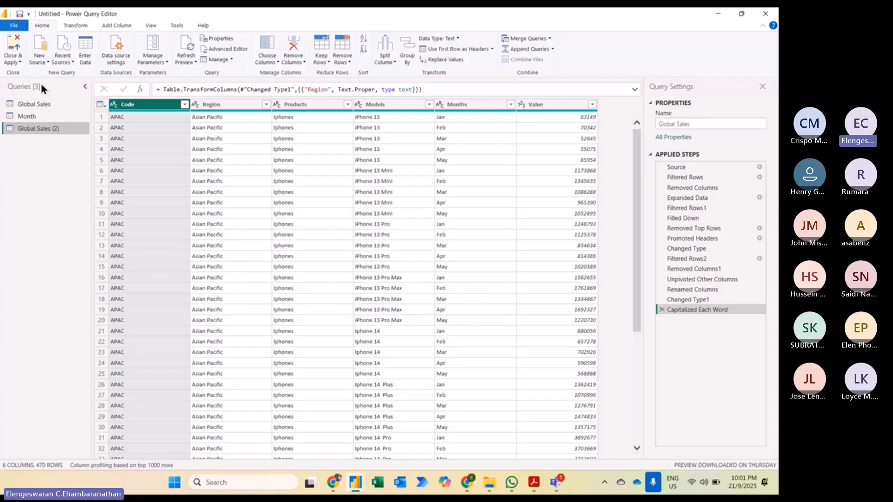
Create another reference query from Global Sales
{"action": "right_click", "coordinate": [32, 107]}
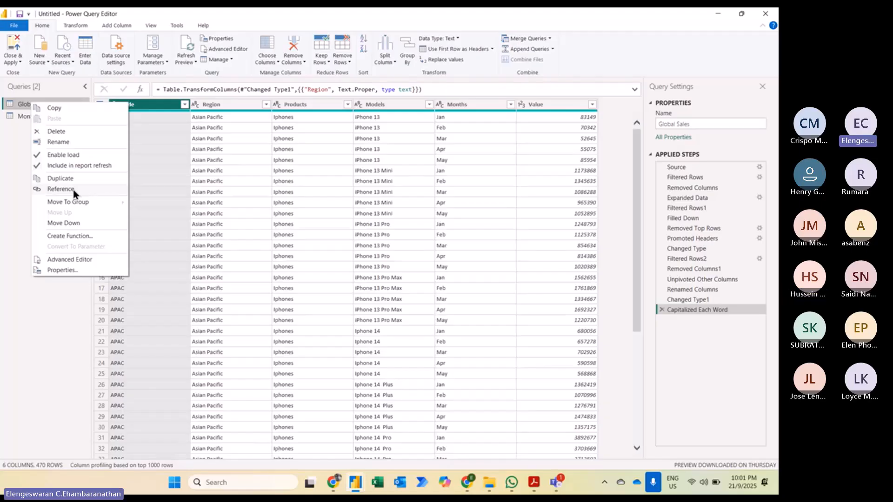
{"action": "left_click", "coordinate": [61, 189]}
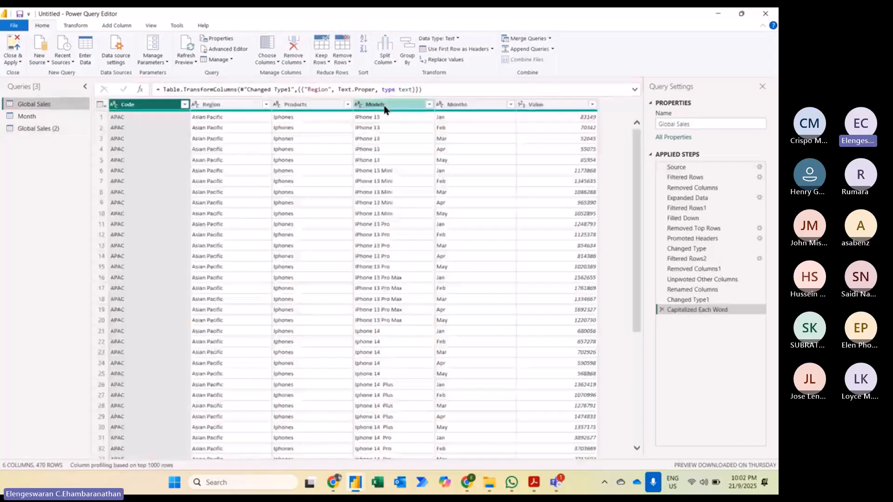
Delete the Models, Months and Value columns from Global Sales and check the effect in the referenced Global Sales (2) query
{"action": "left_click", "coordinate": [385, 108]}
{"action": "key", "text": "shift+Right"}
{"action": "key", "text": "shift+Right"}
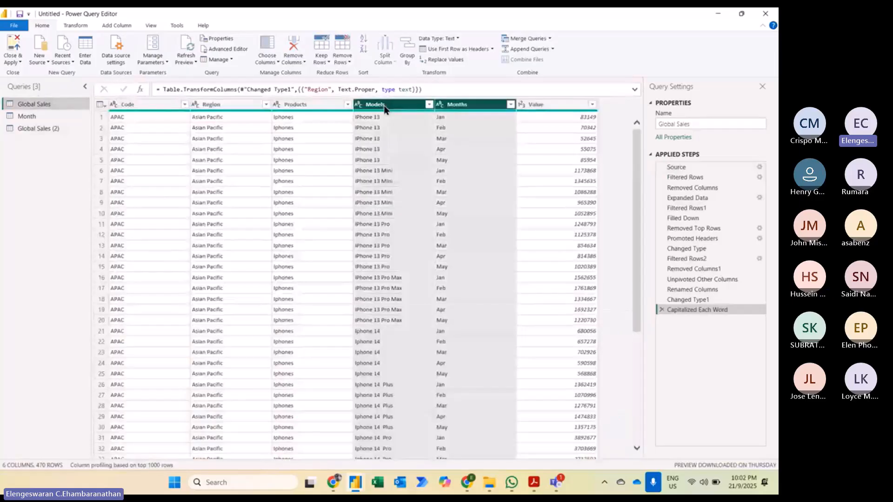
{"action": "key", "text": "Delete"}
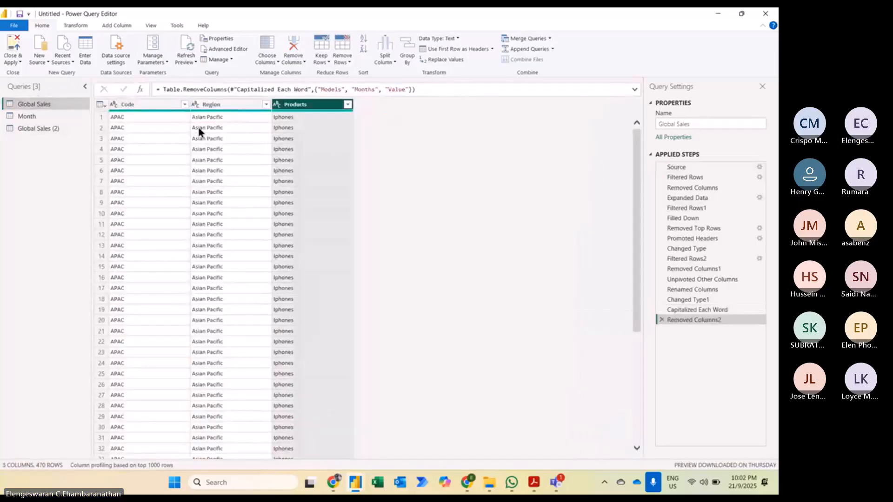
{"action": "left_click", "coordinate": [52, 130]}
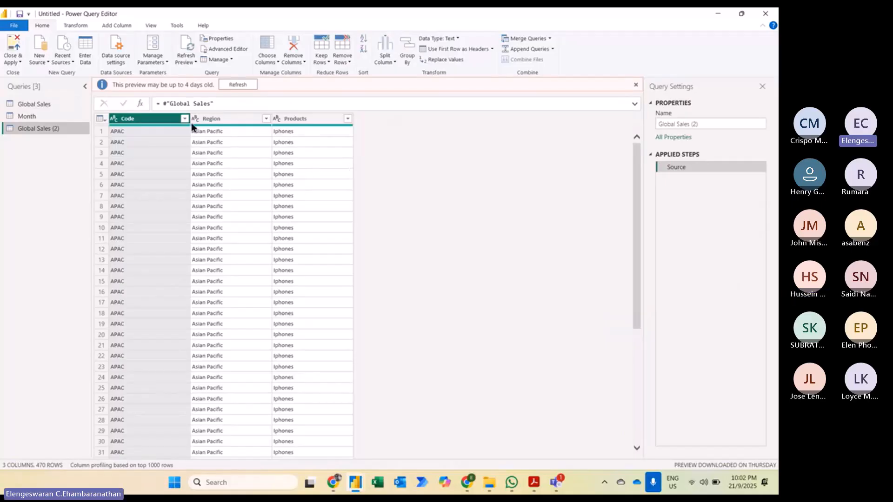
{"action": "left_click", "coordinate": [41, 103]}
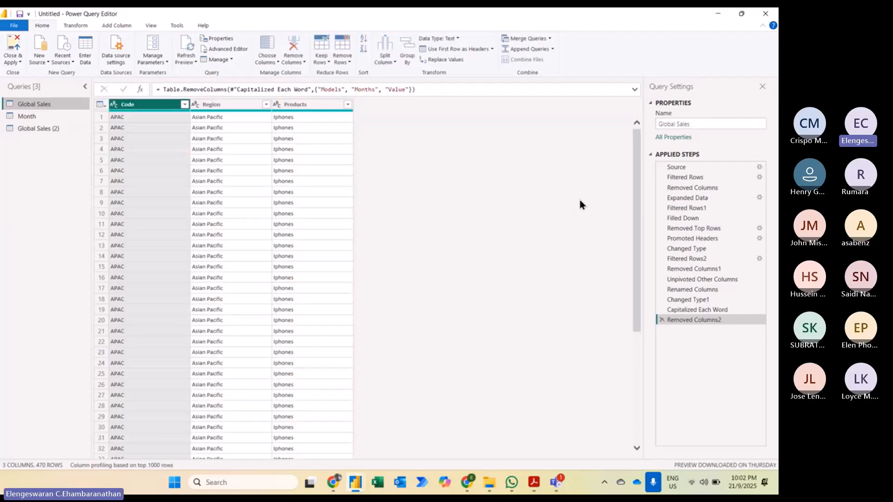
Restore the deleted columns by removing the Removed Columns2 step, then delete the Global Sales (2) query and apply the changes
{"action": "left_click", "coordinate": [662, 320]}
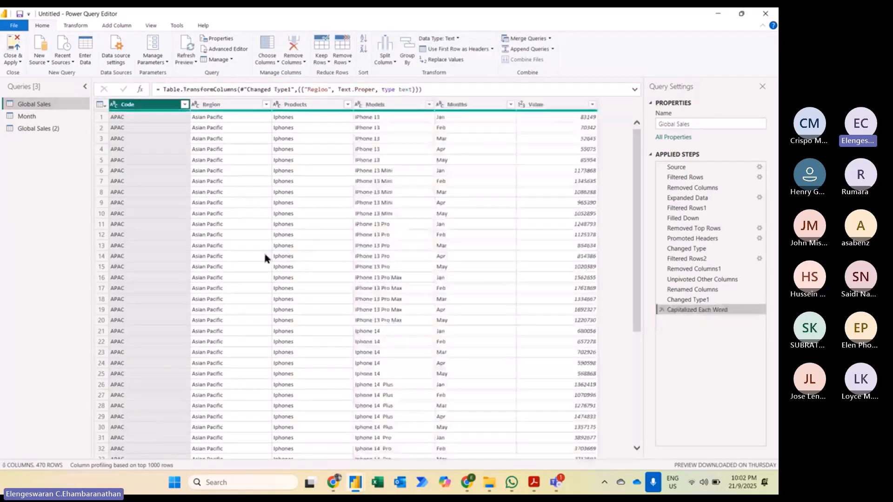
{"action": "right_click", "coordinate": [35, 130]}
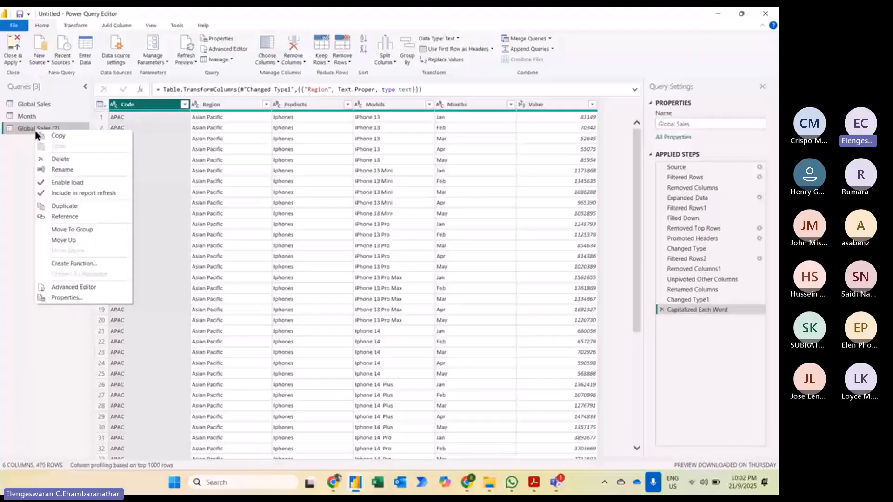
{"action": "left_click", "coordinate": [63, 159]}
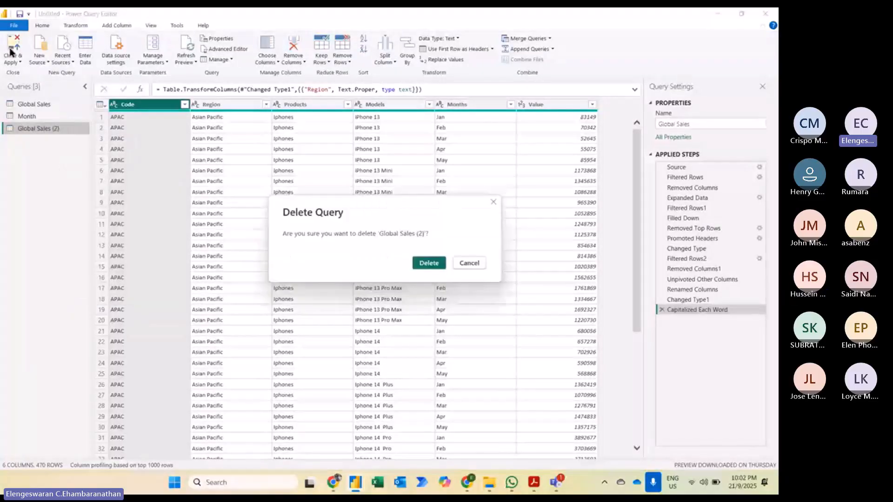
{"action": "left_click", "coordinate": [429, 263]}
{"action": "left_click", "coordinate": [10, 43]}
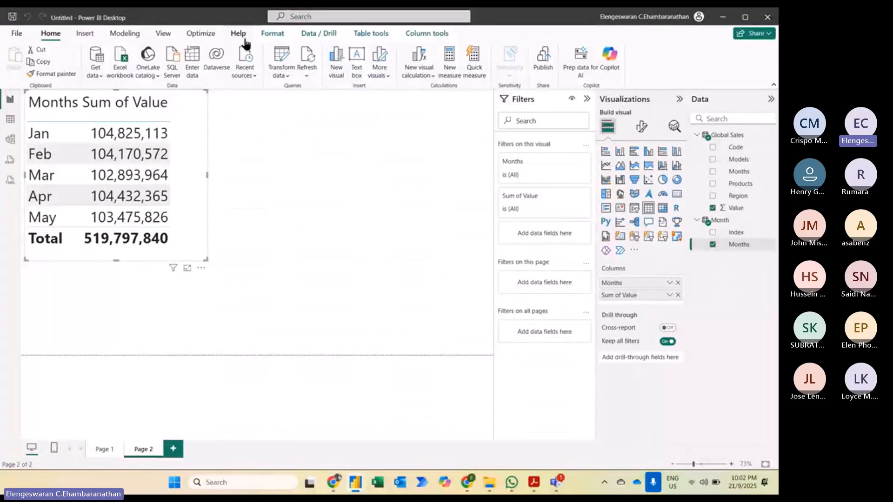
Review the data source settings of the current file from the report view and close them
{"action": "left_click", "coordinate": [285, 73]}
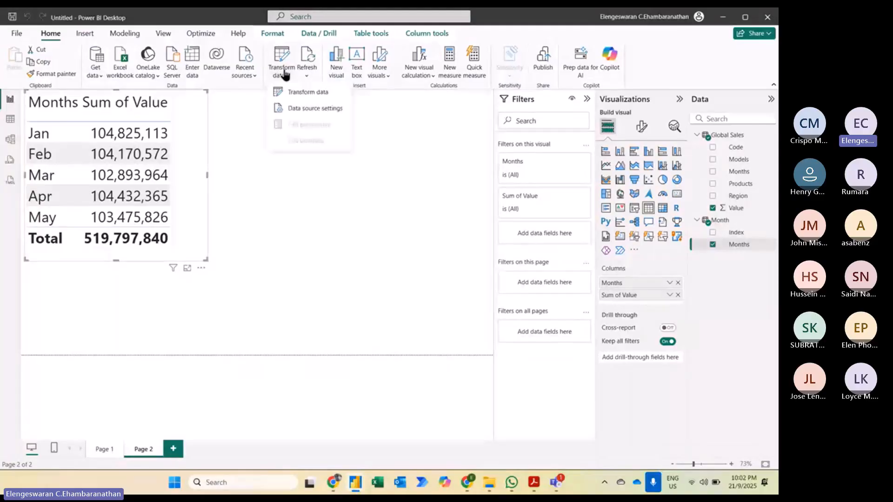
{"action": "left_click", "coordinate": [301, 112]}
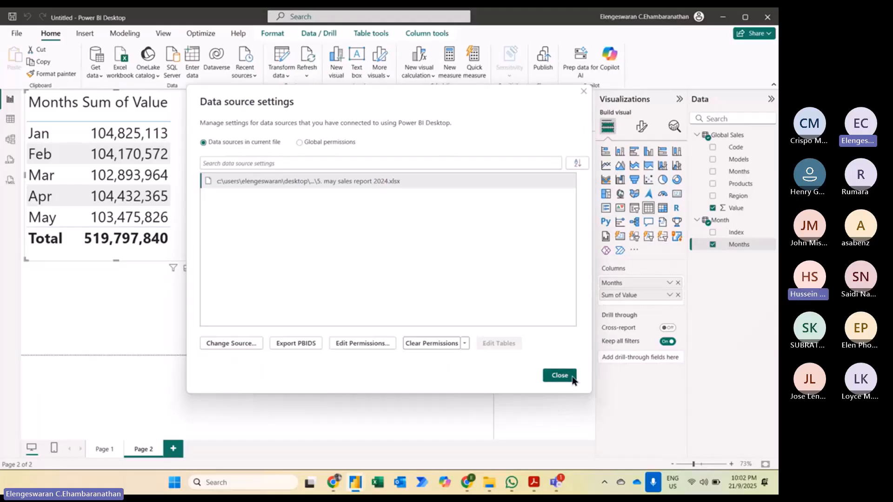
{"action": "left_click", "coordinate": [573, 378]}
Reopen the Power Query Editor and change the workbook data source to 6. June Sales Report 2024
{"action": "left_click", "coordinate": [278, 77]}
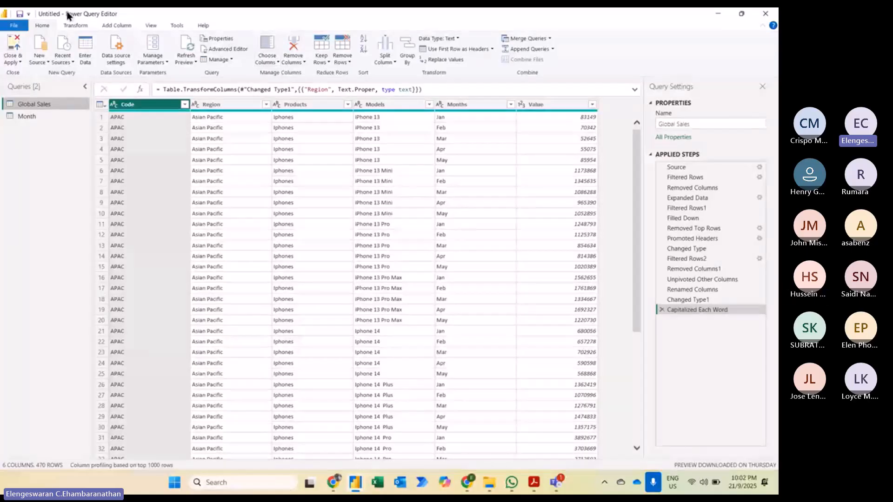
{"action": "left_click", "coordinate": [119, 46]}
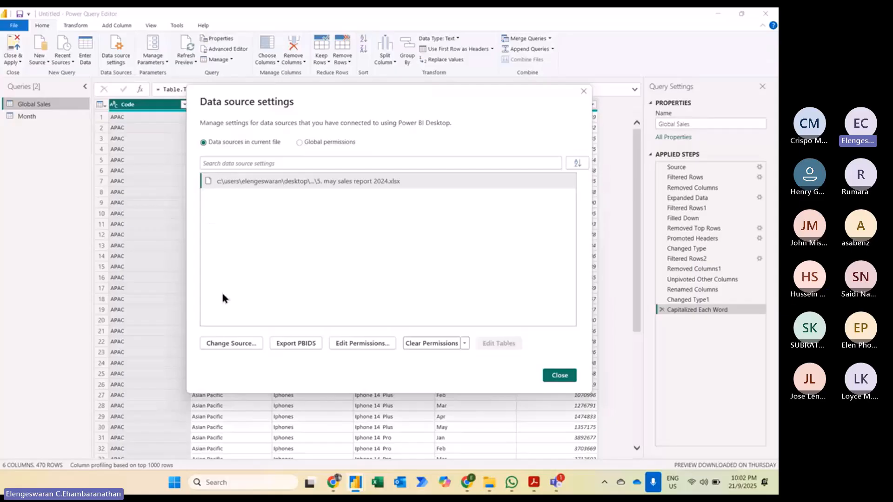
{"action": "left_click", "coordinate": [215, 344]}
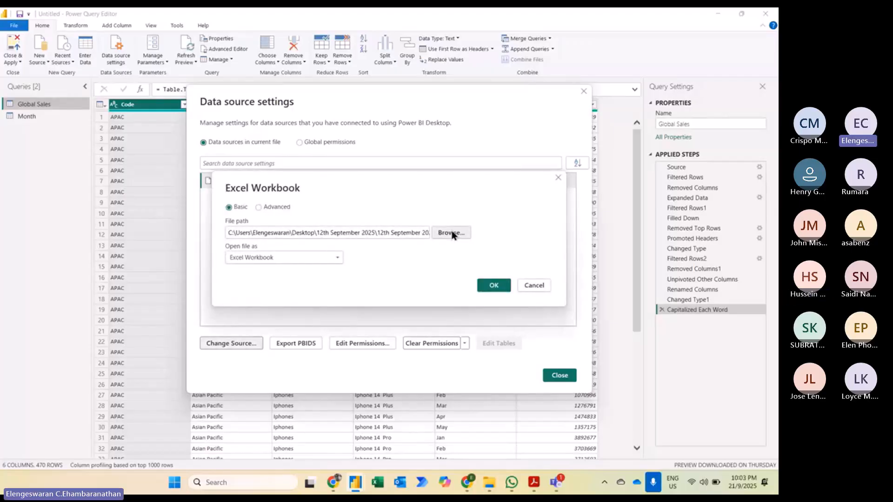
{"action": "left_click", "coordinate": [451, 233]}
{"action": "left_click", "coordinate": [417, 294]}
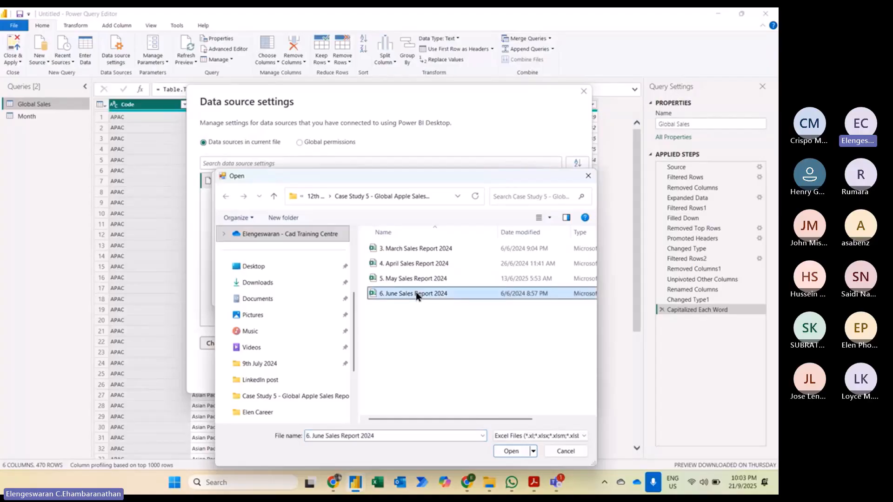
{"action": "left_click", "coordinate": [511, 452]}
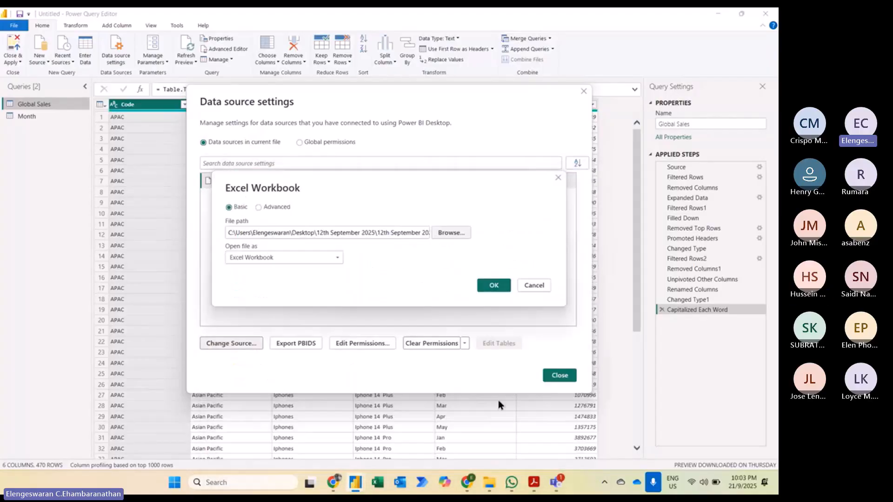
{"action": "left_click", "coordinate": [496, 285]}
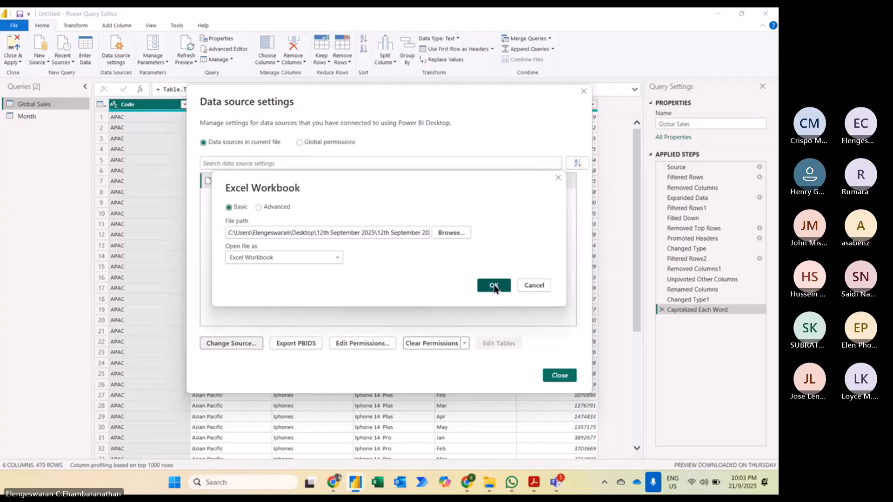
{"action": "left_click", "coordinate": [550, 375]}
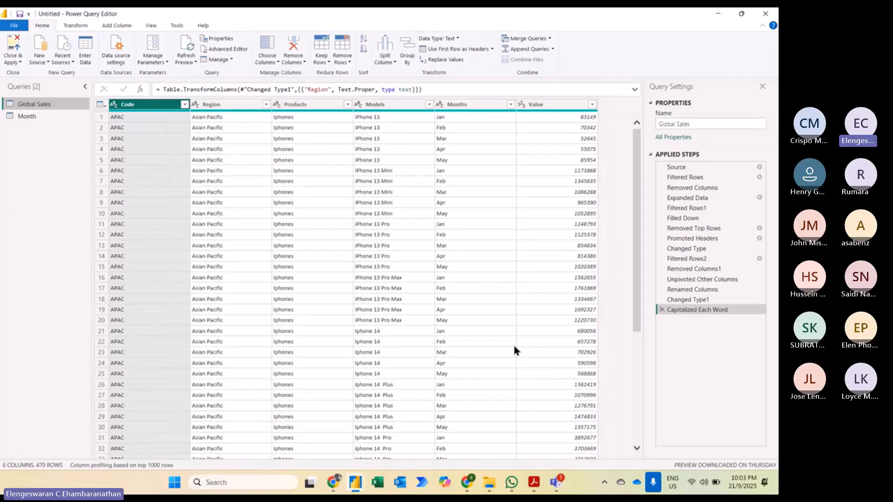
Apply the query changes to the report and enlarge the monthly table on Page 2 to fit all rows
{"action": "left_click", "coordinate": [14, 47]}
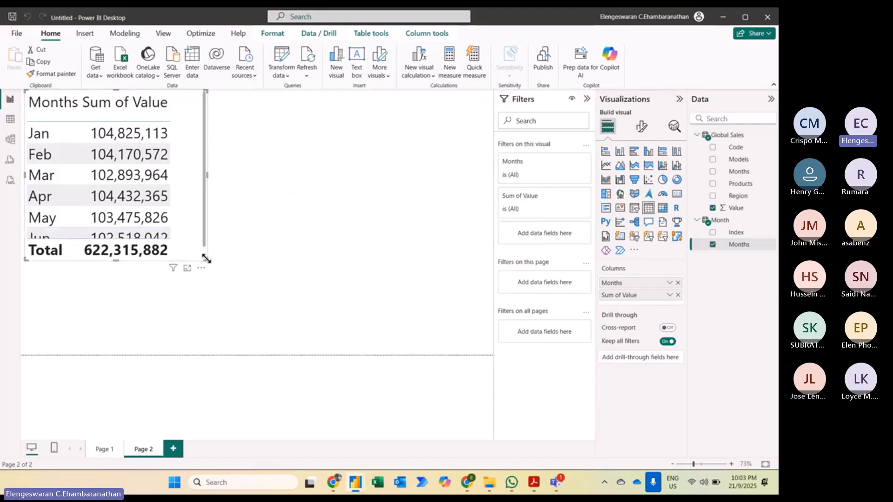
{"action": "left_click_drag", "start_coordinate": [207, 260], "coordinate": [220, 305]}
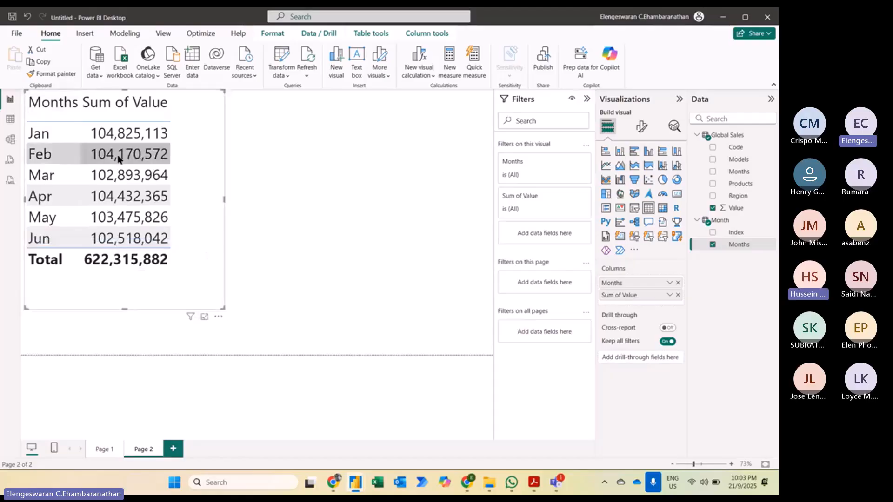
Switch to the Apple Sales - Global report and clear the Products and Region slicers to compare the monthly totals
{"action": "key", "text": "alt+Tab"}
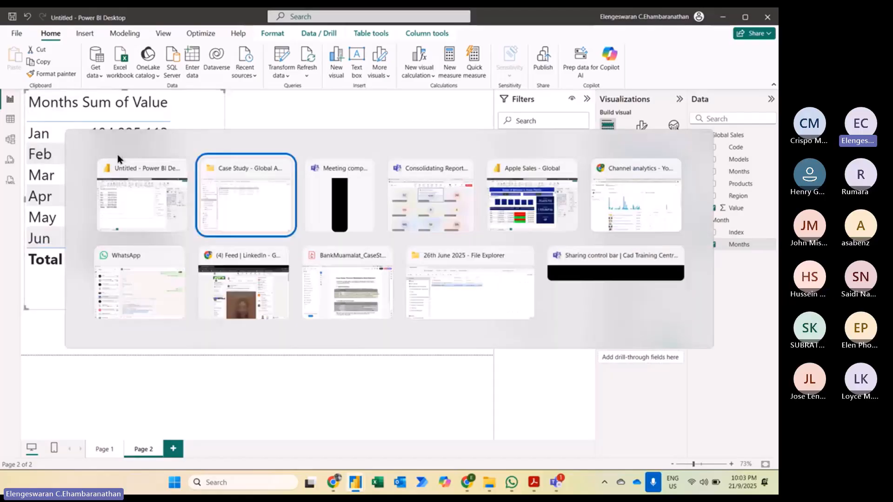
{"action": "key", "text": "alt+Tab"}
{"action": "key", "text": "alt+Tab"}
{"action": "key", "text": "alt+Tab"}
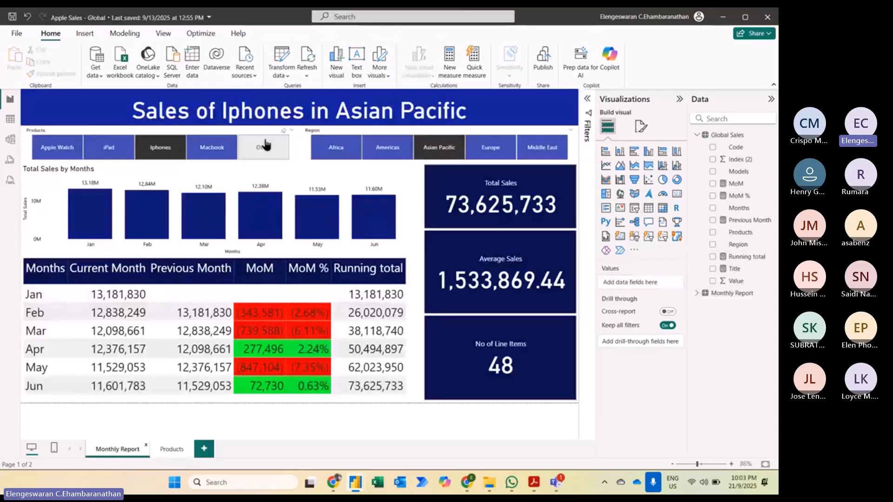
{"action": "left_click", "coordinate": [283, 131]}
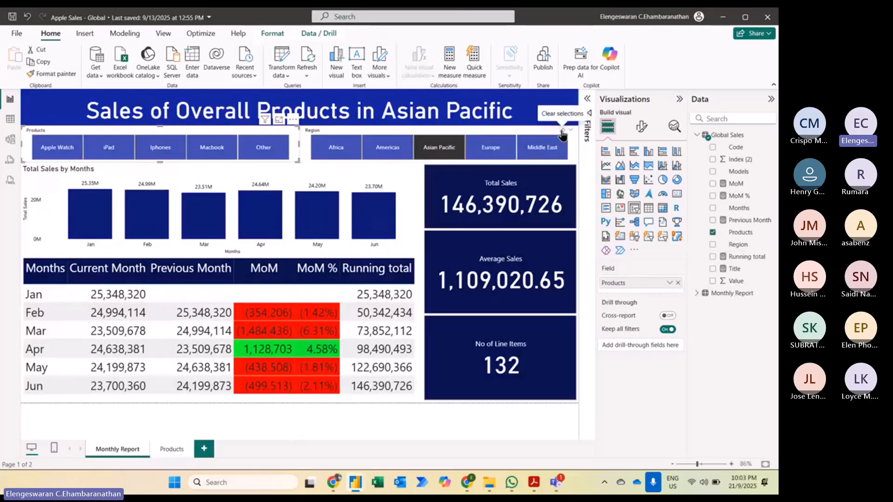
{"action": "left_click", "coordinate": [563, 133]}
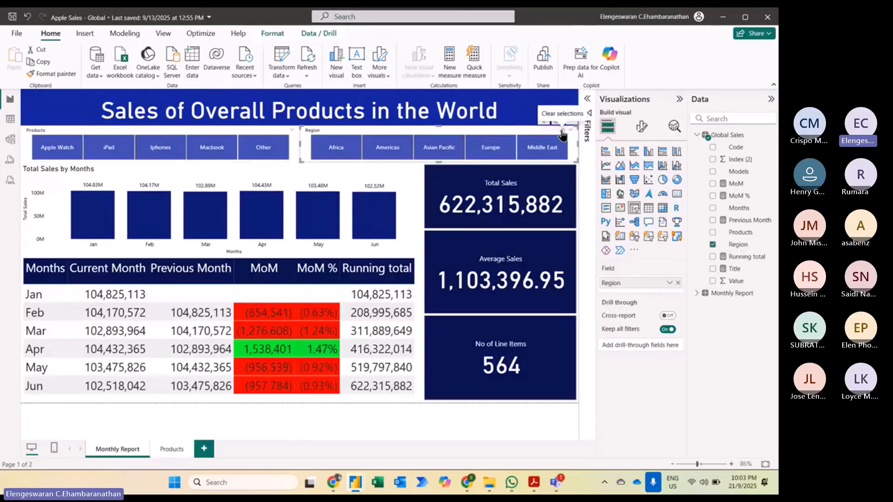
Switch to LinkedIn in Chrome, reload the home feed and open the account's own profile
{"action": "key", "text": "alt+Tab"}
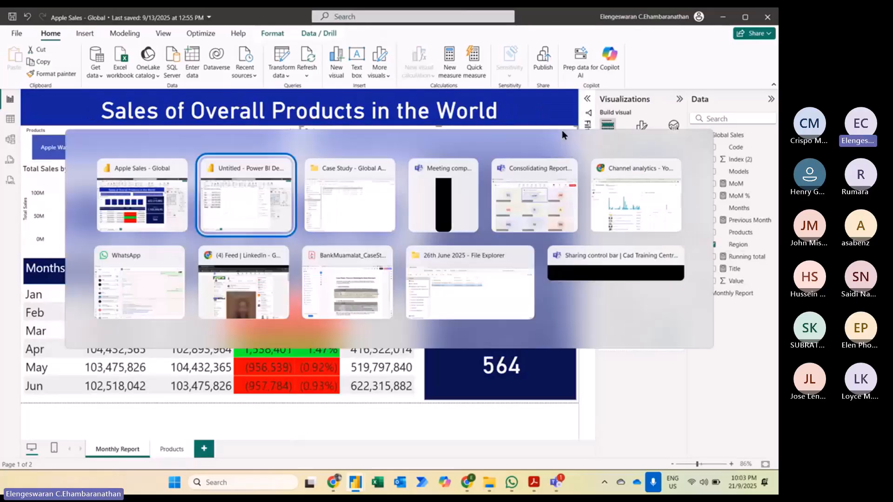
{"action": "key", "text": "alt+Tab"}
{"action": "key", "text": "alt+Tab"}
{"action": "key", "text": "alt+Tab"}
{"action": "key", "text": "alt+Tab"}
{"action": "key", "text": "alt+Tab"}
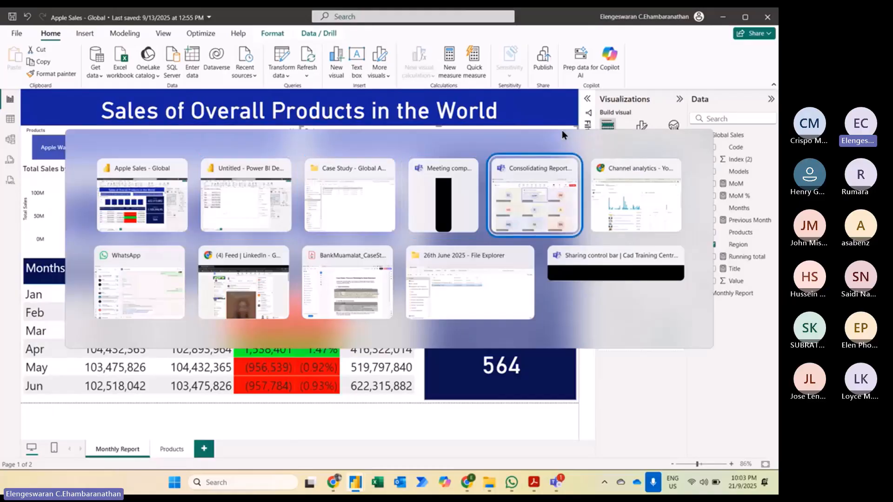
{"action": "key", "text": "alt+Tab"}
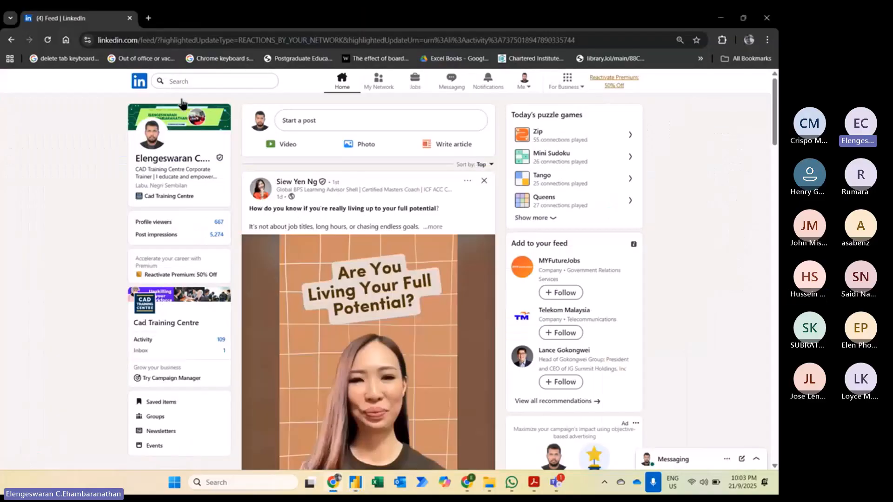
{"action": "left_click", "coordinate": [140, 83]}
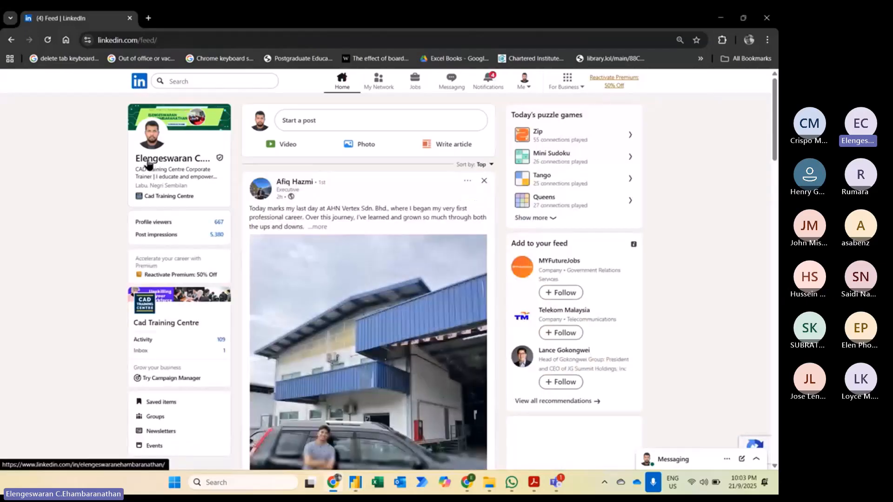
{"action": "left_click", "coordinate": [149, 163]}
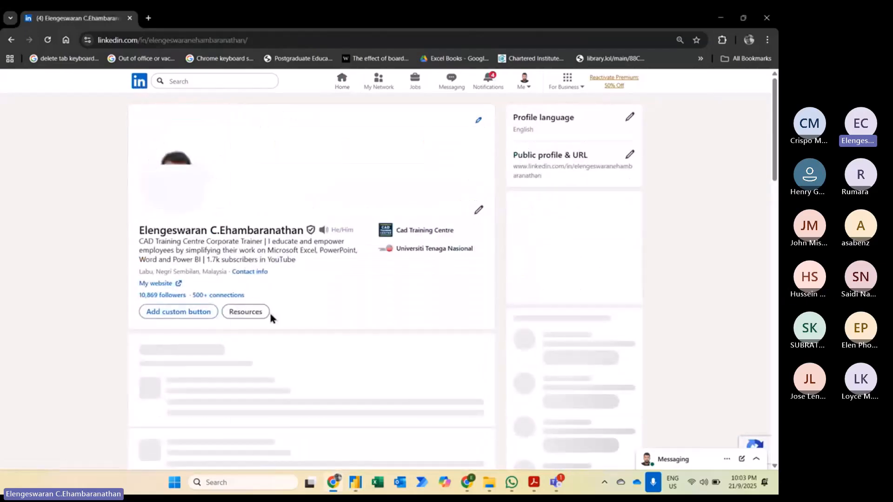
Find the Dashboard Challenge post in the profile's Activity section and open the full post
{"action": "scroll", "coordinate": [271, 318], "scroll_direction": "down", "scroll_amount": 2}
{"action": "scroll", "coordinate": [271, 319], "scroll_direction": "down", "scroll_amount": 1}
{"action": "scroll", "coordinate": [271, 318], "scroll_direction": "down", "scroll_amount": 1}
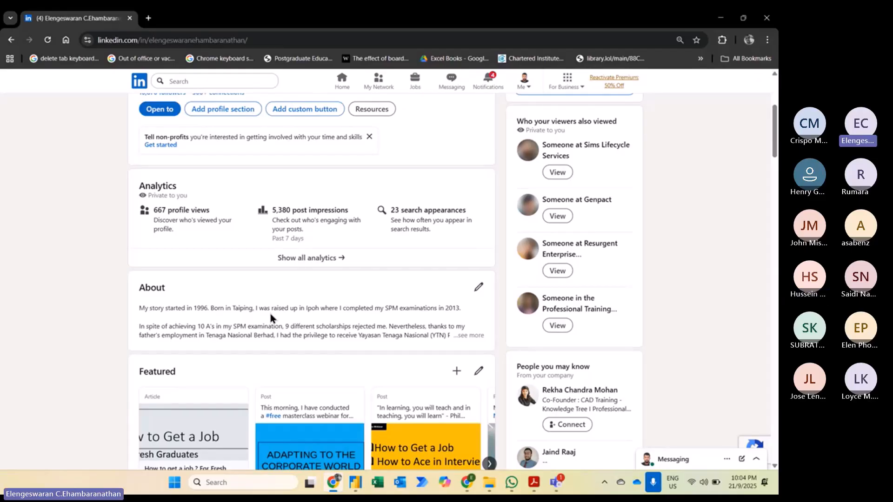
{"action": "scroll", "coordinate": [272, 318], "scroll_direction": "down", "scroll_amount": 7}
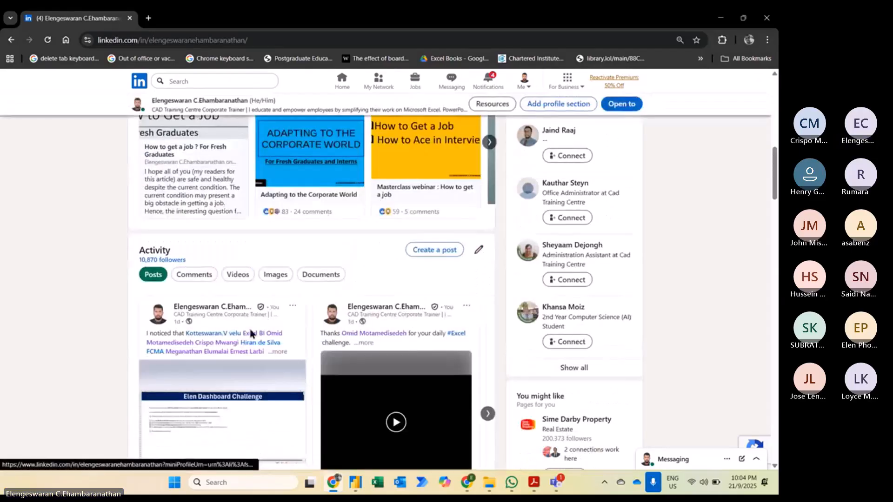
{"action": "left_click", "coordinate": [276, 355]}
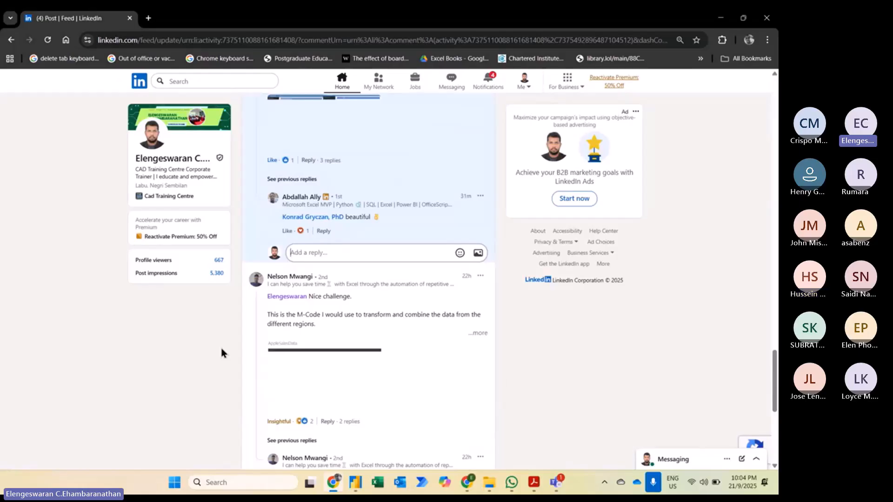
Review the challenge text in the post and enlarge the attached Dashboard Challenge image to read its four tasks
{"action": "scroll", "coordinate": [343, 279], "scroll_direction": "up", "scroll_amount": 15}
{"action": "scroll", "coordinate": [343, 279], "scroll_direction": "up", "scroll_amount": 8}
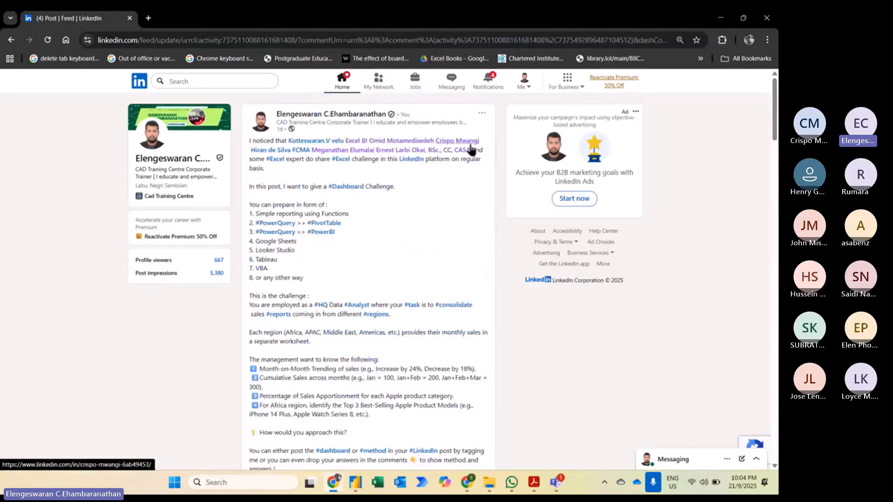
{"action": "scroll", "coordinate": [404, 306], "scroll_direction": "down", "scroll_amount": 6}
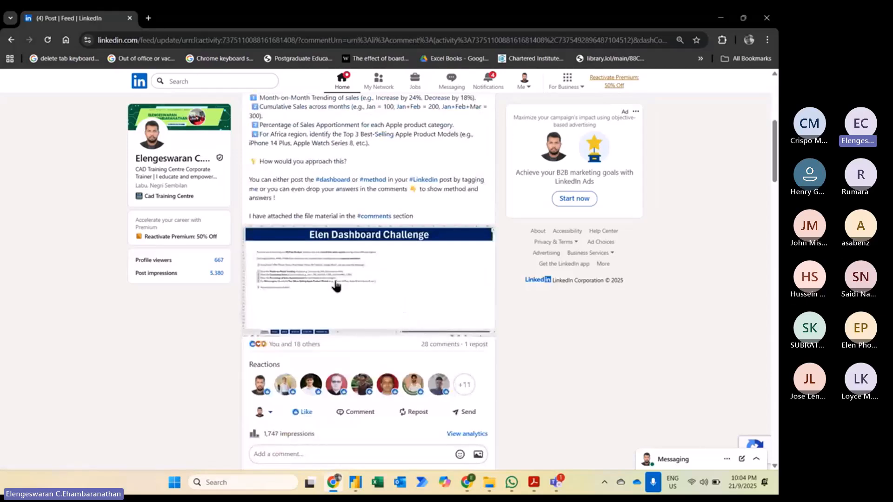
{"action": "left_click", "coordinate": [314, 276]}
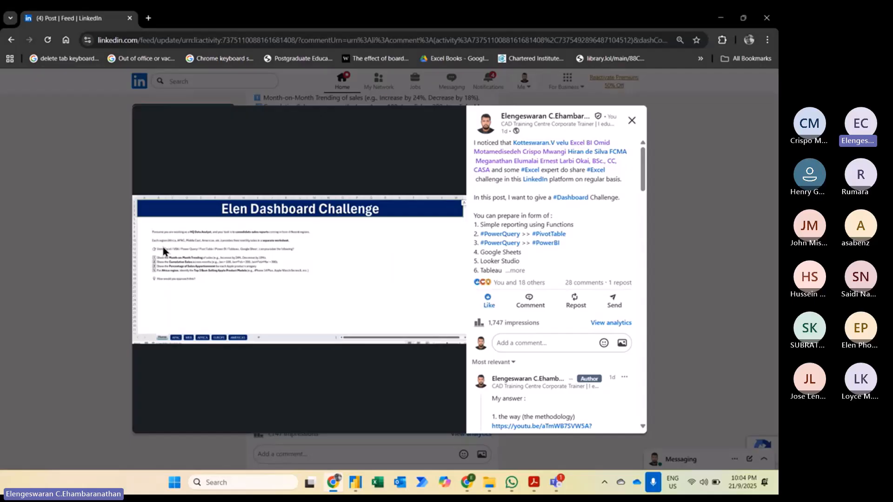
{"action": "scroll", "coordinate": [163, 252], "scroll_direction": "up", "scroll_amount": 6}
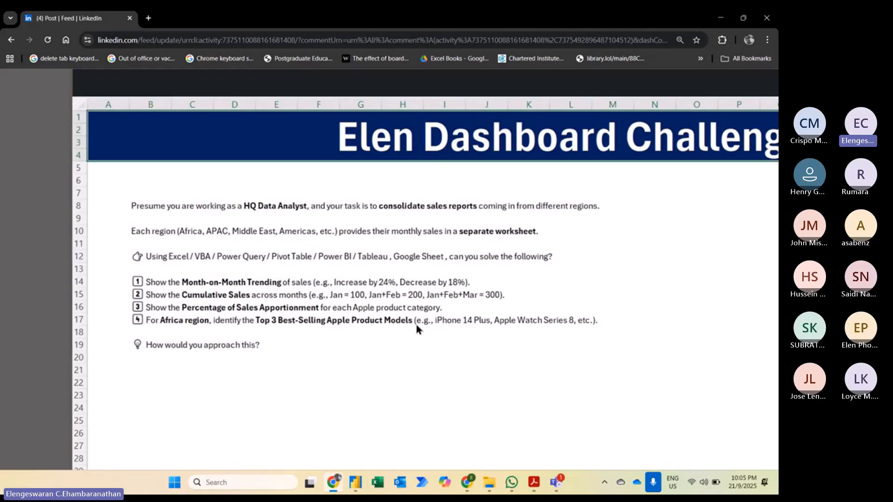
Switch to the untitled Power BI report and filter Page 1 to the Africa region
{"action": "key", "text": "alt+Tab"}
{"action": "key", "text": "alt+Tab"}
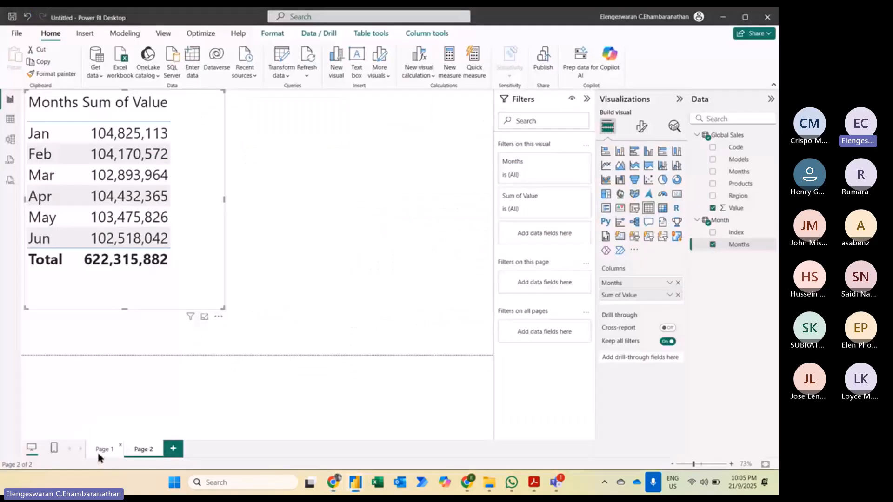
{"action": "left_click", "coordinate": [99, 455]}
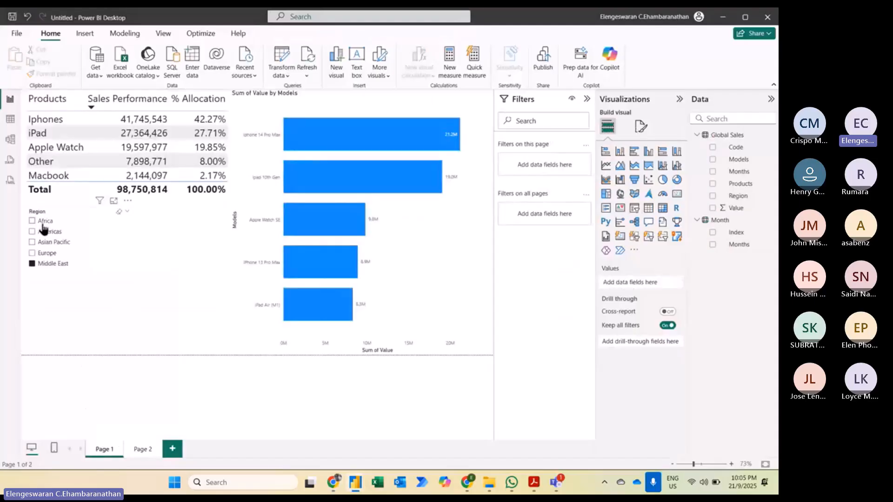
{"action": "left_click", "coordinate": [43, 224]}
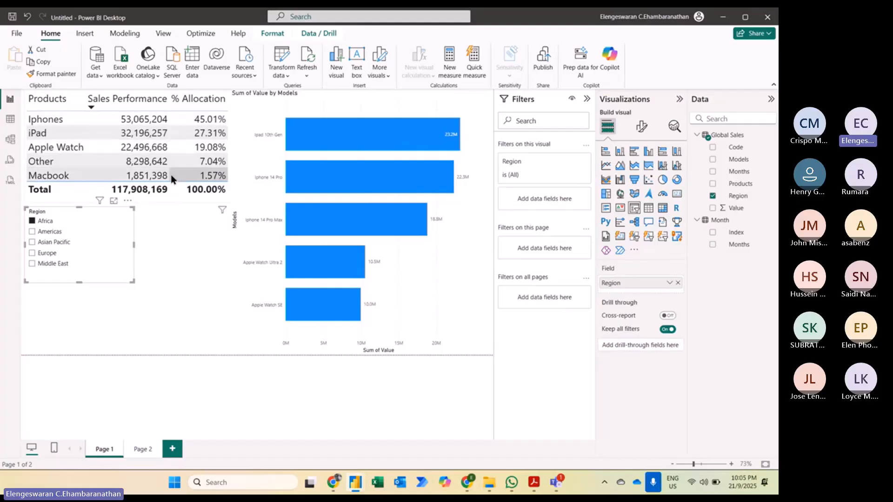
Switch to the Apple Sales - Global report and filter the Monthly Report page to Macbook in Africa
{"action": "key", "text": "alt+Tab"}
{"action": "key", "text": "alt+Tab"}
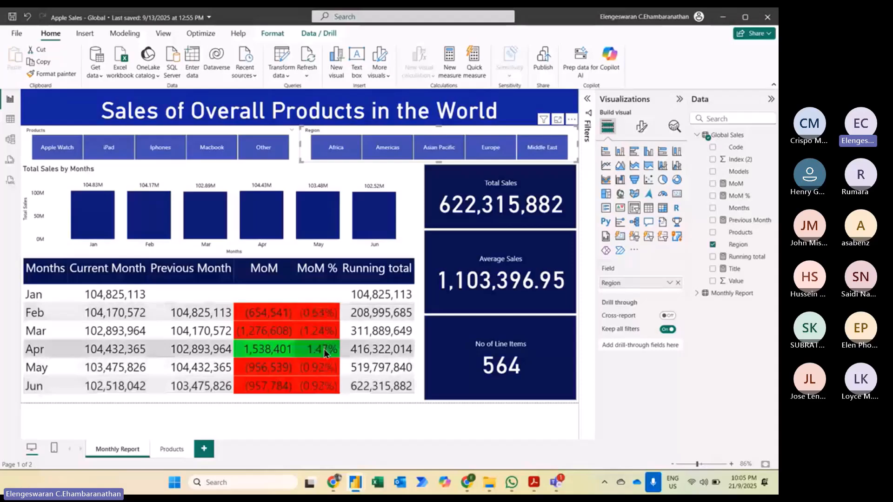
{"action": "left_click", "coordinate": [205, 156]}
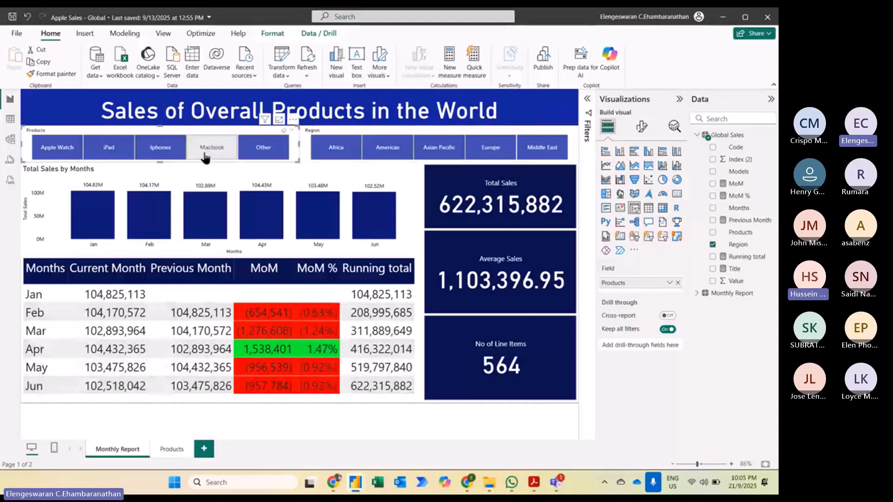
{"action": "left_click", "coordinate": [345, 150]}
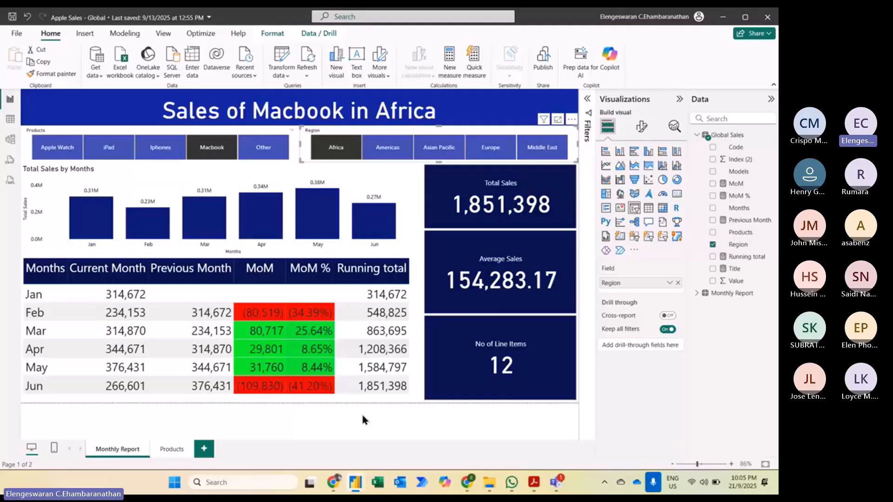
Switch back to the LinkedIn Dashboard Challenge post in Chrome
{"action": "key", "text": "alt+Tab"}
{"action": "key", "text": "alt+Tab"}
{"action": "key", "text": "alt+Tab"}
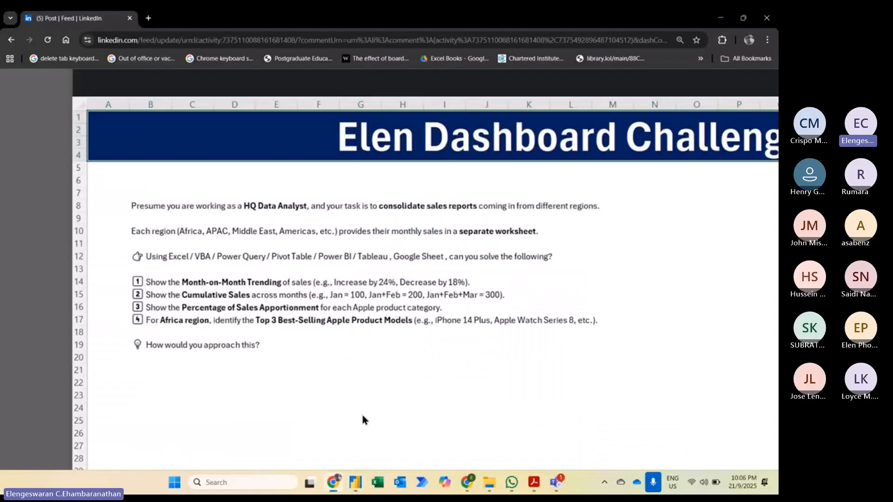
{"action": "key", "text": "alt+Tab"}
{"action": "key", "text": "alt+Tab"}
{"action": "key", "text": "alt+Tab"}
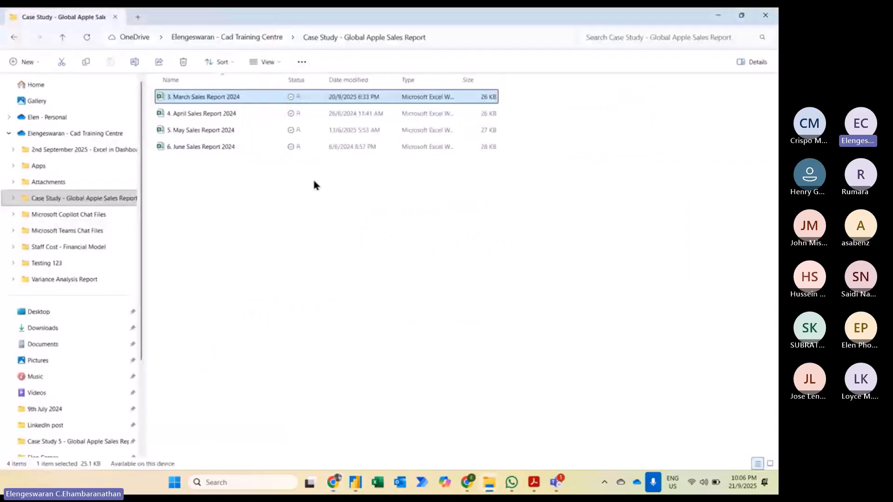
{"action": "key", "text": "alt+Tab"}
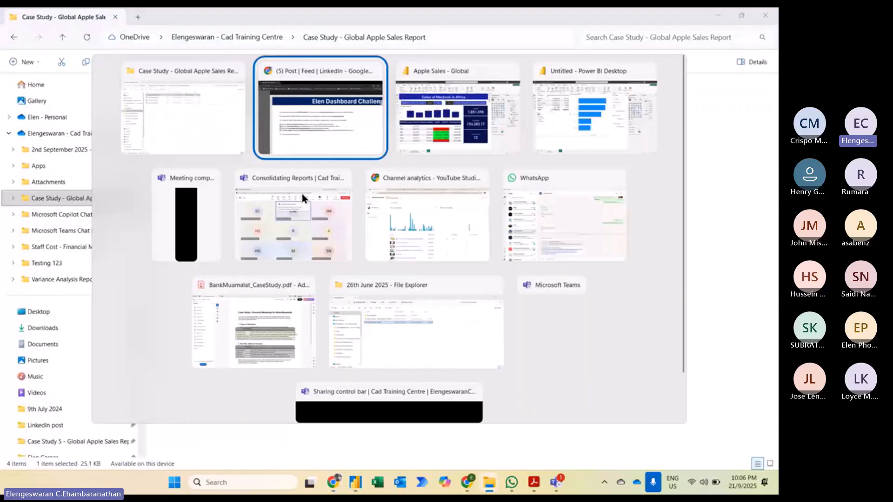
Copy the link to the Dashboard Challenge post on LinkedIn
{"action": "scroll", "coordinate": [303, 199], "scroll_direction": "up", "scroll_amount": 7}
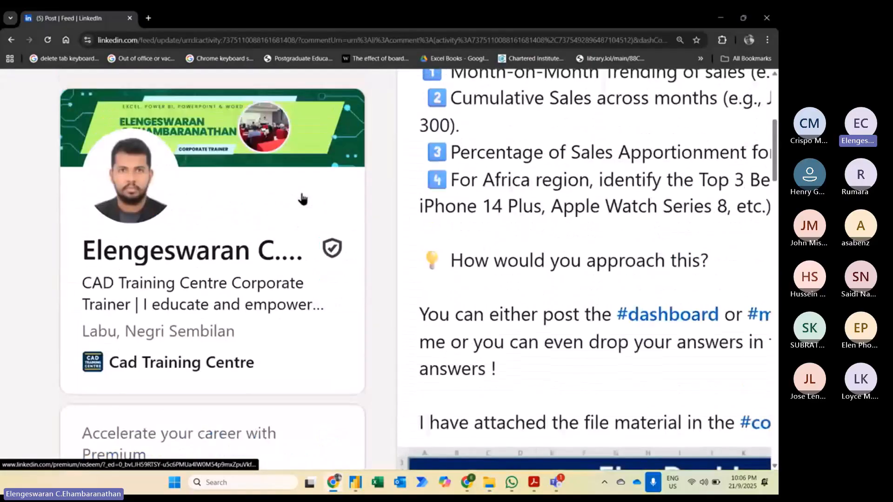
{"action": "scroll", "coordinate": [303, 199], "scroll_direction": "right", "scroll_amount": 3}
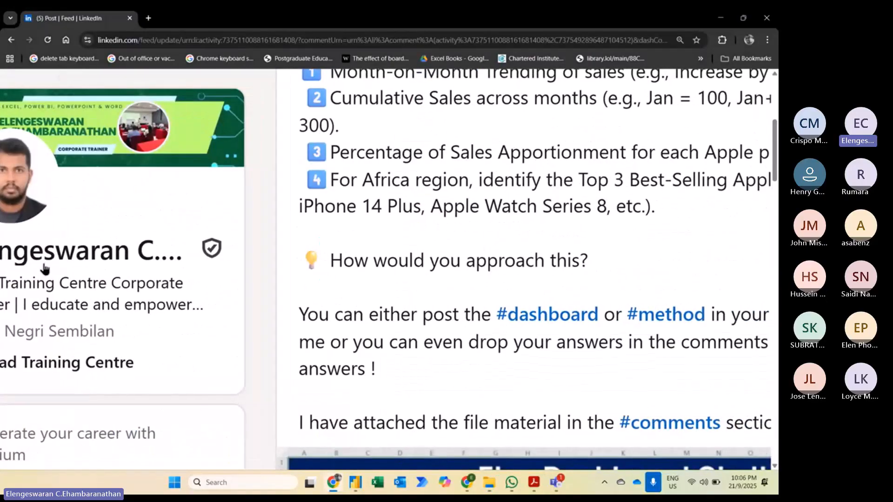
{"action": "scroll", "coordinate": [348, 270], "scroll_direction": "right", "scroll_amount": 6}
{"action": "scroll", "coordinate": [347, 270], "scroll_direction": "right", "scroll_amount": 2}
{"action": "scroll", "coordinate": [347, 269], "scroll_direction": "up", "scroll_amount": 5}
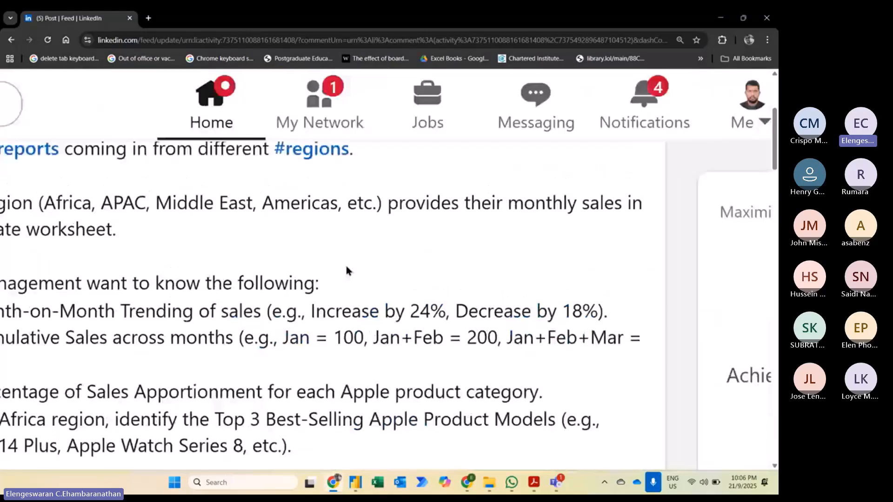
{"action": "key", "text": "ctrl+minus"}
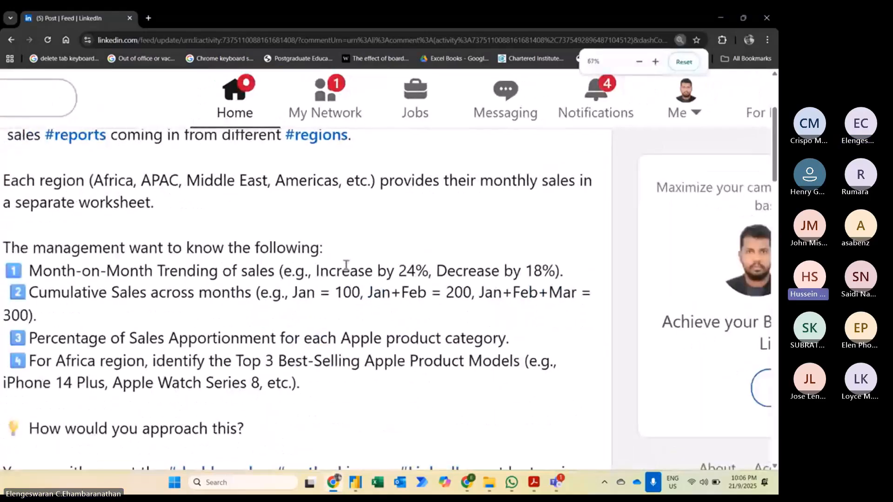
{"action": "key", "text": "ctrl+minus"}
{"action": "key", "text": "ctrl+minus"}
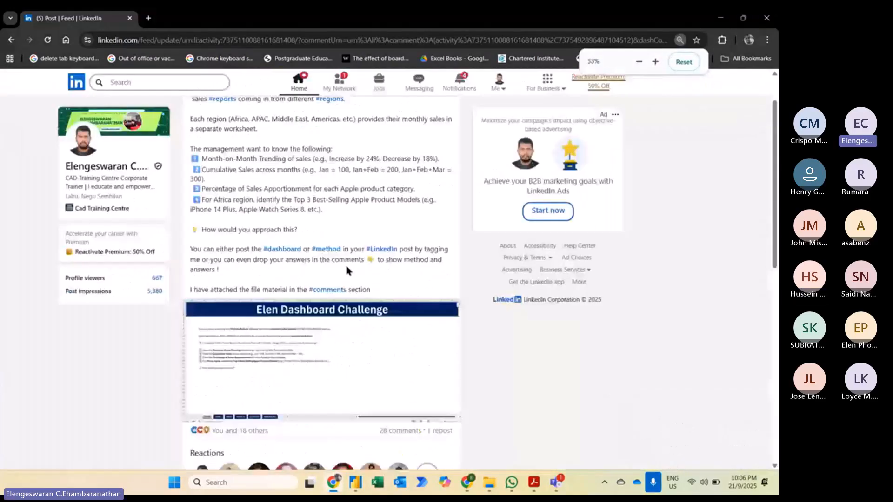
{"action": "scroll", "coordinate": [346, 268], "scroll_direction": "up", "scroll_amount": 5}
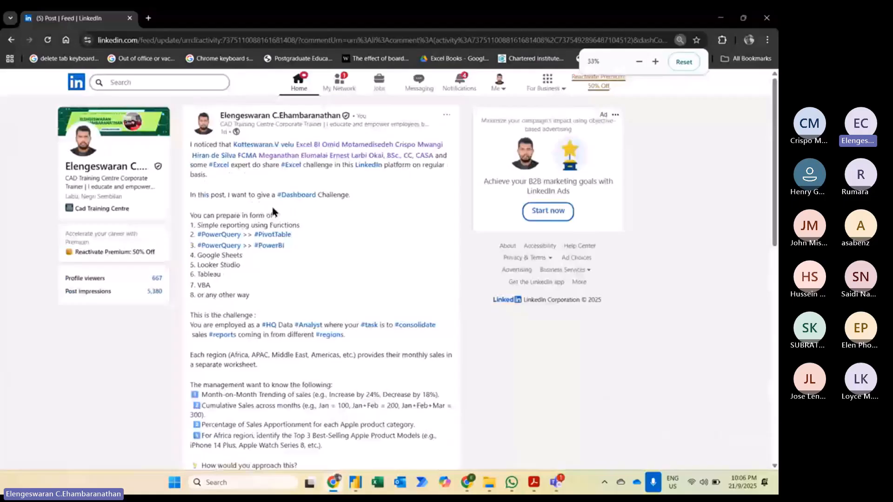
{"action": "left_click", "coordinate": [452, 118]}
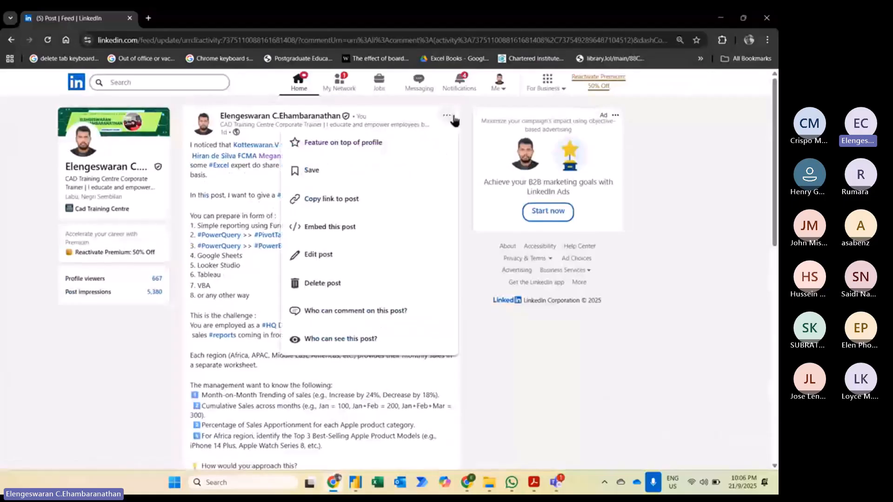
{"action": "left_click", "coordinate": [346, 206]}
Review the post's comments for the tutorial video and the shared Case Study - Global Apple Sales Report file links
{"action": "scroll", "coordinate": [345, 280], "scroll_direction": "down", "scroll_amount": 10}
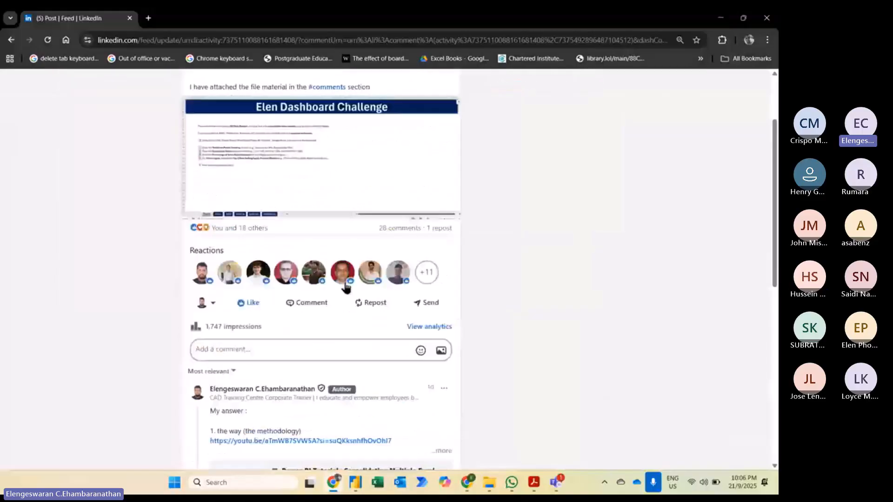
{"action": "scroll", "coordinate": [346, 285], "scroll_direction": "down", "scroll_amount": 5}
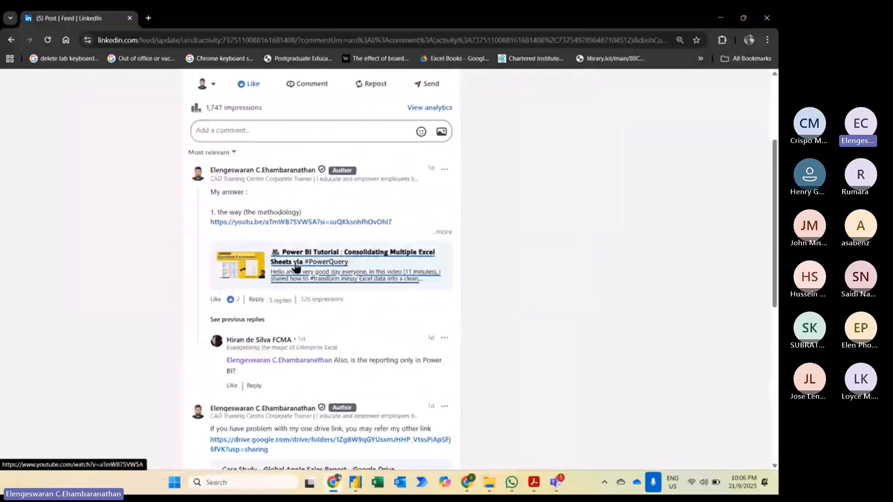
{"action": "scroll", "coordinate": [279, 279], "scroll_direction": "down", "scroll_amount": 3}
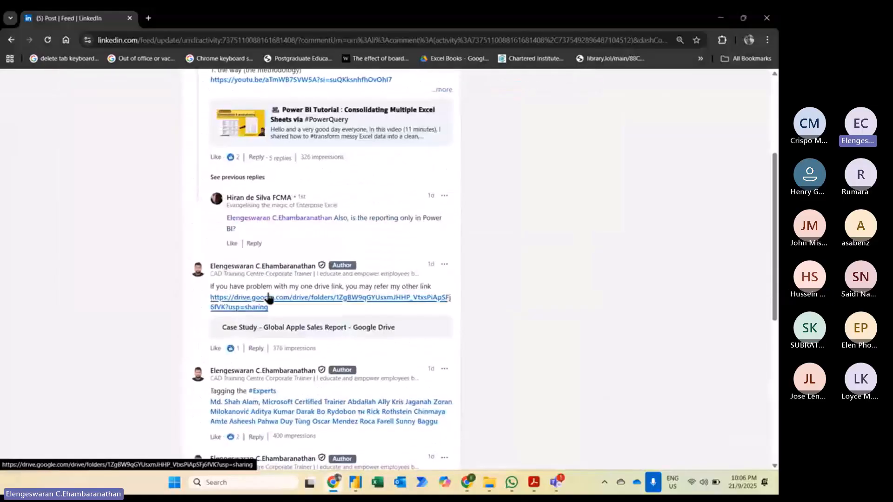
{"action": "scroll", "coordinate": [248, 305], "scroll_direction": "down", "scroll_amount": 3}
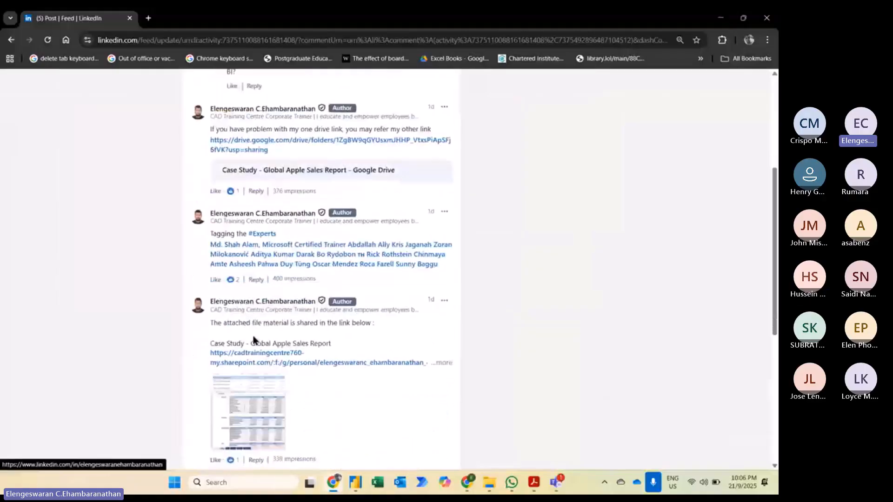
{"action": "scroll", "coordinate": [273, 367], "scroll_direction": "down", "scroll_amount": 1}
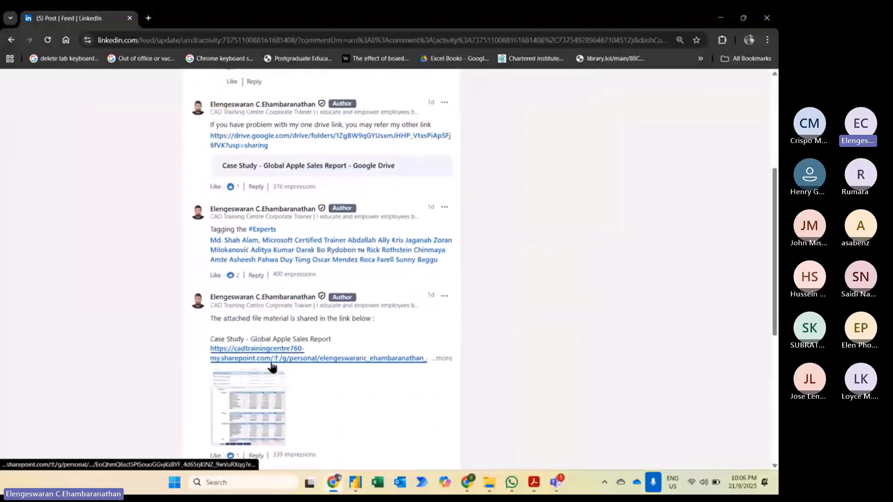
{"action": "scroll", "coordinate": [272, 367], "scroll_direction": "down", "scroll_amount": 1}
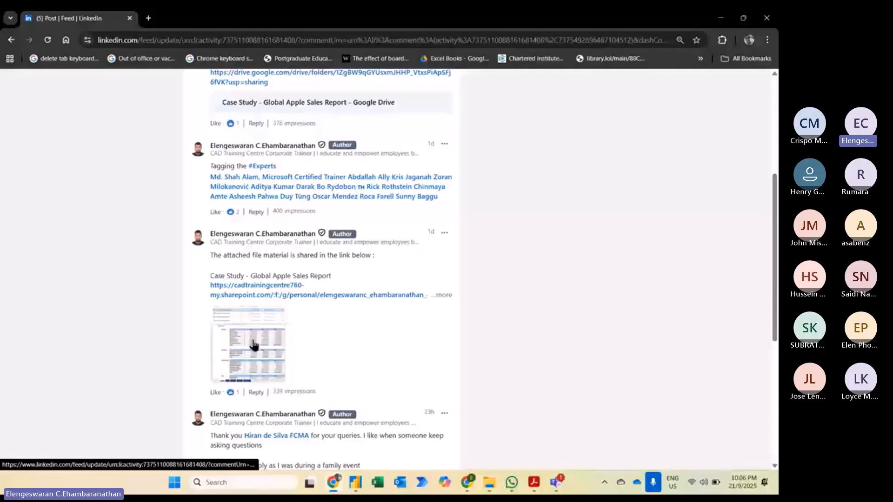
Switch to the Consolidating Reports meeting window in Microsoft Teams and stop sharing the screen
{"action": "key", "text": "alt+Tab"}
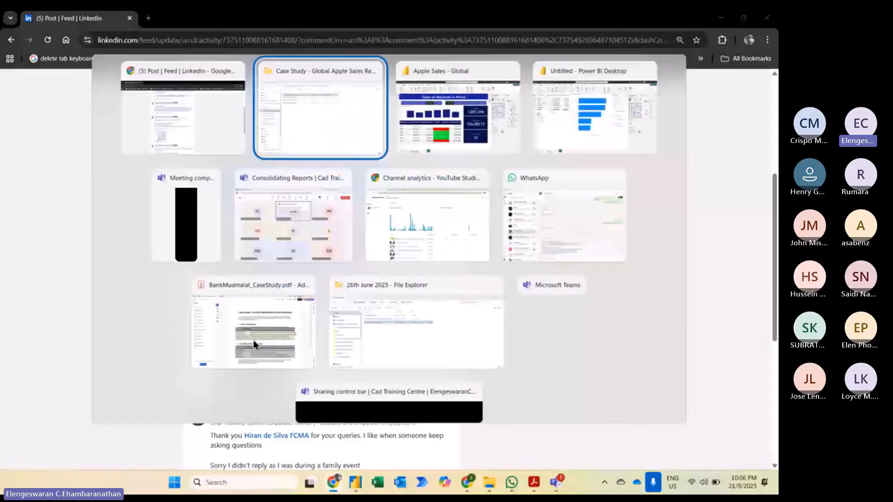
{"action": "key", "text": "alt+Tab"}
{"action": "key", "text": "alt+Tab"}
{"action": "key", "text": "alt+Tab"}
{"action": "key", "text": "alt+Tab"}
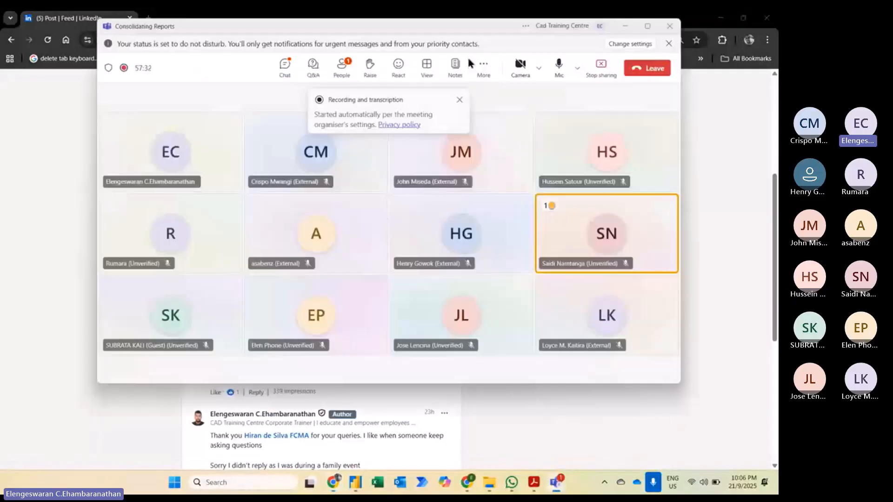
{"action": "left_click", "coordinate": [600, 68]}
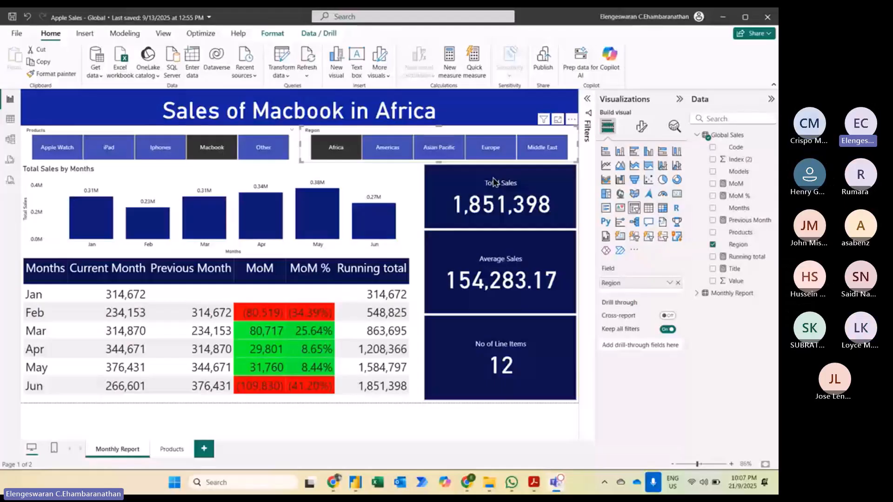
Clear the Products and Region slicers on the Apple Sales - Global Monthly Report page
{"action": "left_click", "coordinate": [293, 129]}
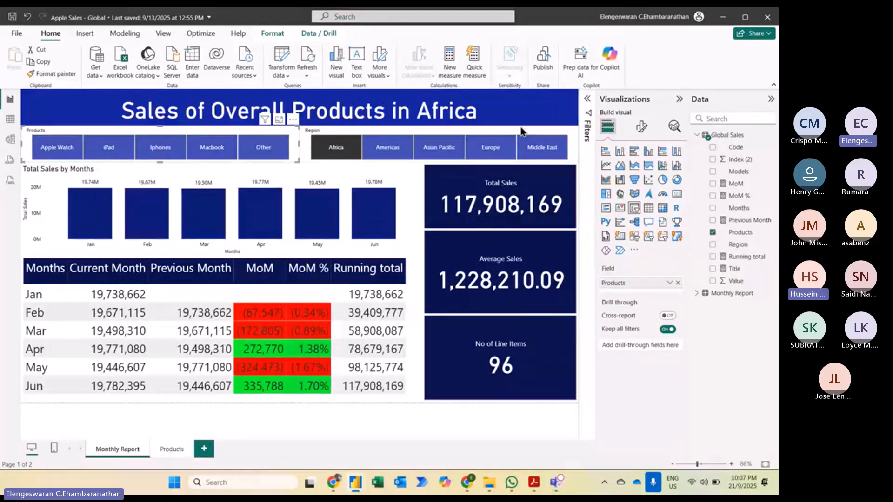
{"action": "left_click", "coordinate": [563, 133]}
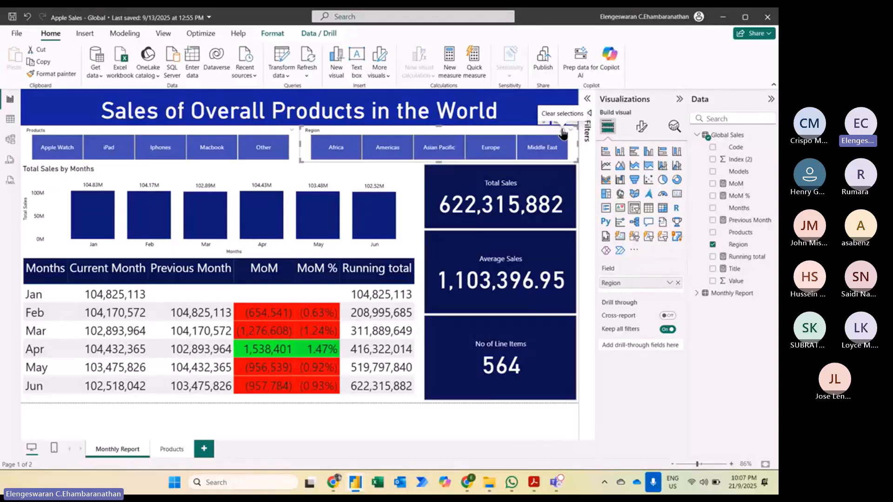
Change the report's Excel data source to the 3. March Sales Report 2024 workbook and close the data source settings
{"action": "left_click", "coordinate": [282, 75]}
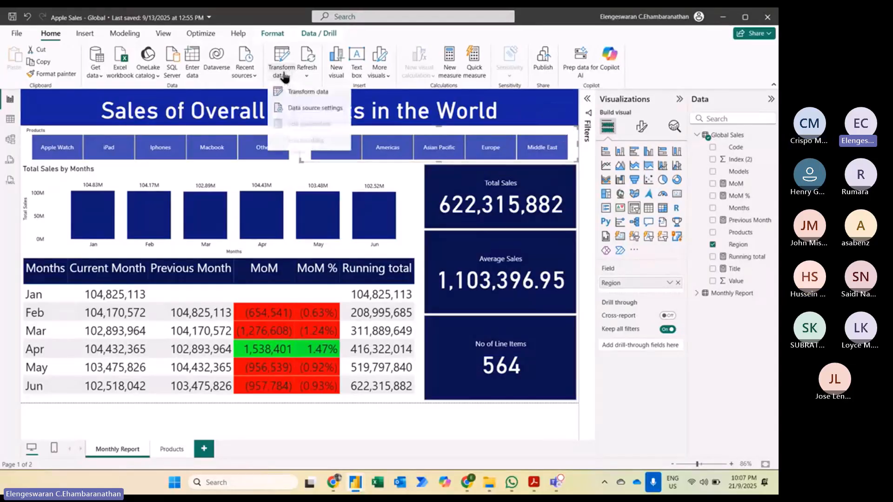
{"action": "left_click", "coordinate": [300, 109]}
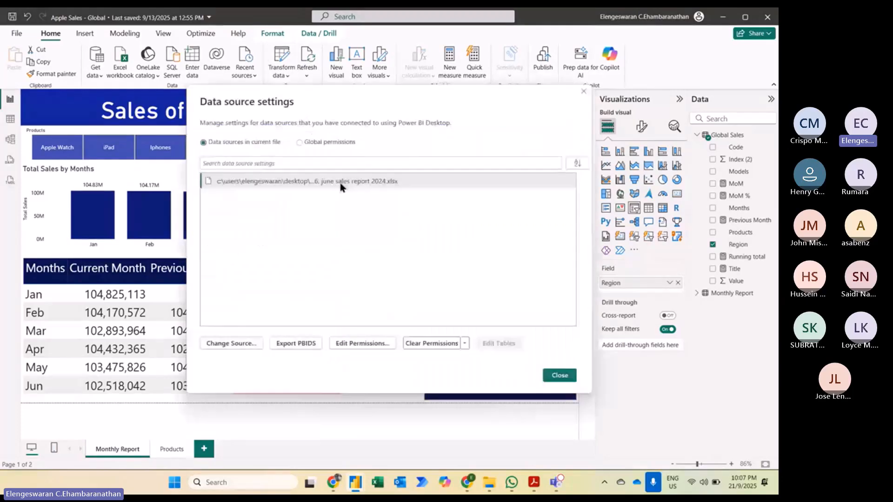
{"action": "left_click", "coordinate": [242, 347]}
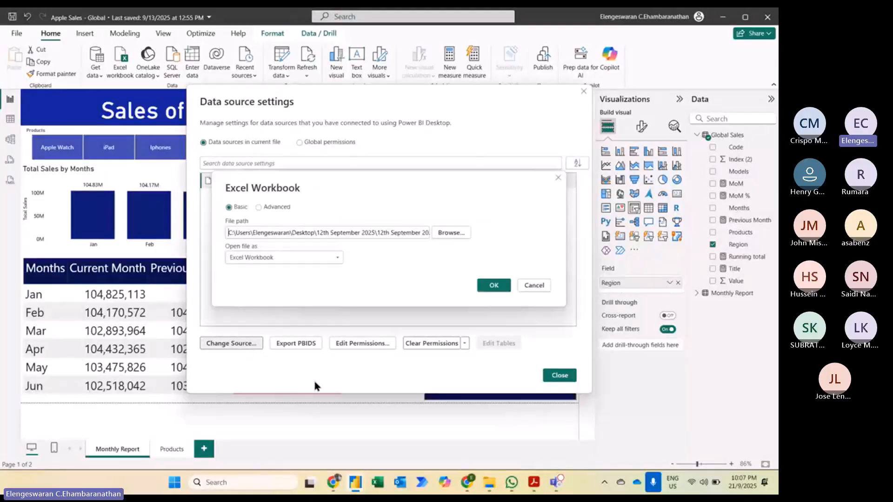
{"action": "left_click", "coordinate": [463, 233]}
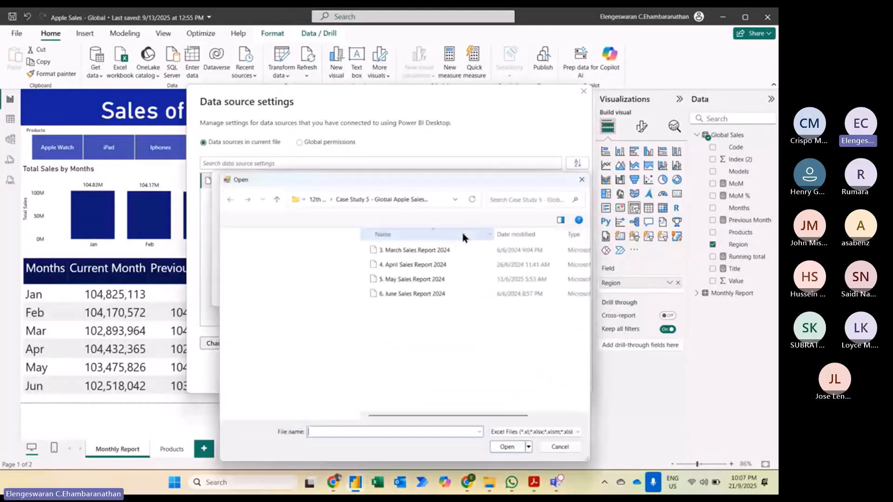
{"action": "left_click", "coordinate": [435, 250]}
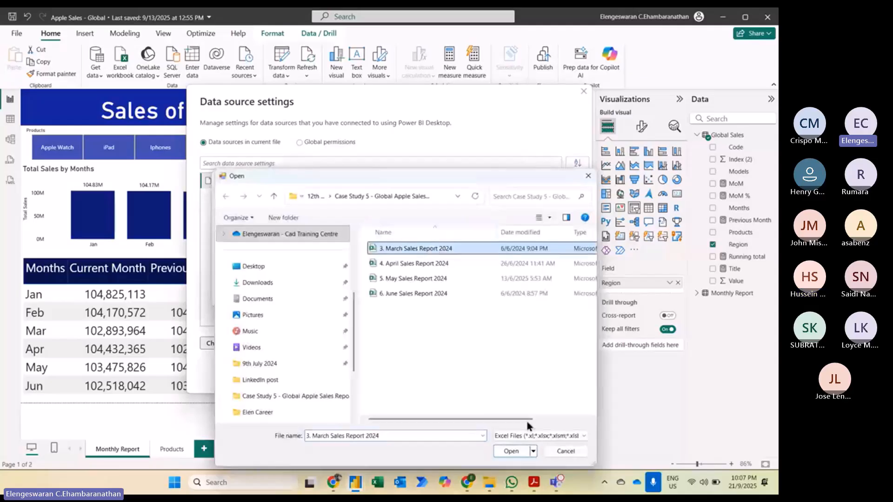
{"action": "left_click", "coordinate": [508, 452]}
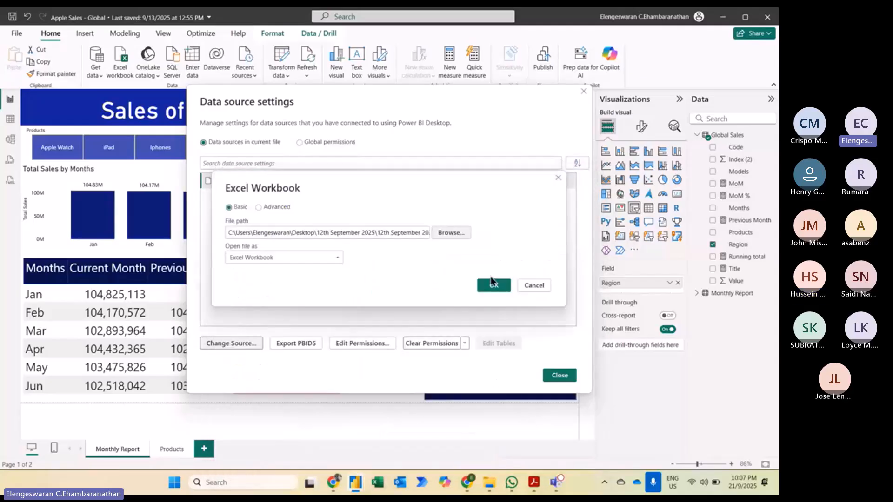
{"action": "left_click", "coordinate": [492, 285]}
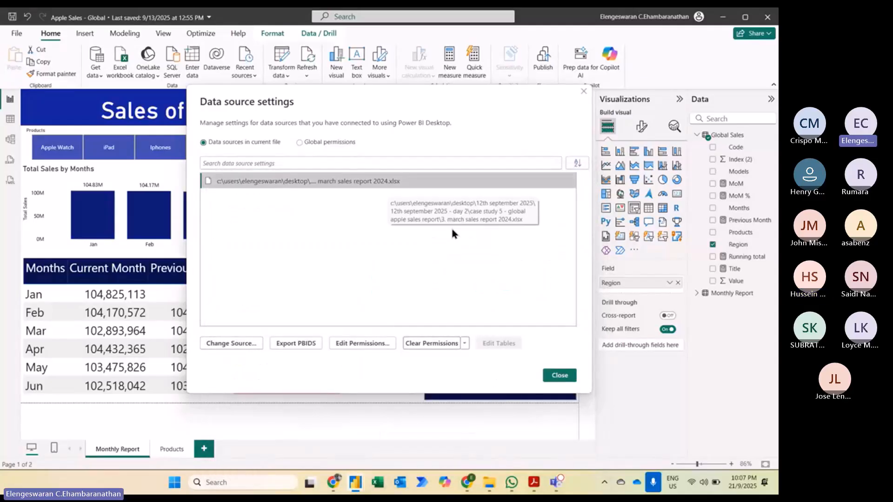
{"action": "left_click", "coordinate": [560, 375]}
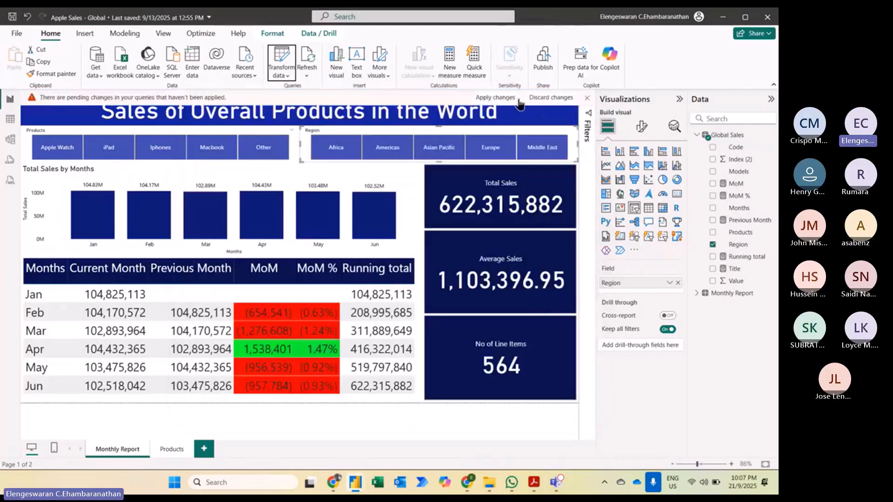
Apply the pending query changes to the Apple Sales - Global report
{"action": "left_click", "coordinate": [496, 99]}
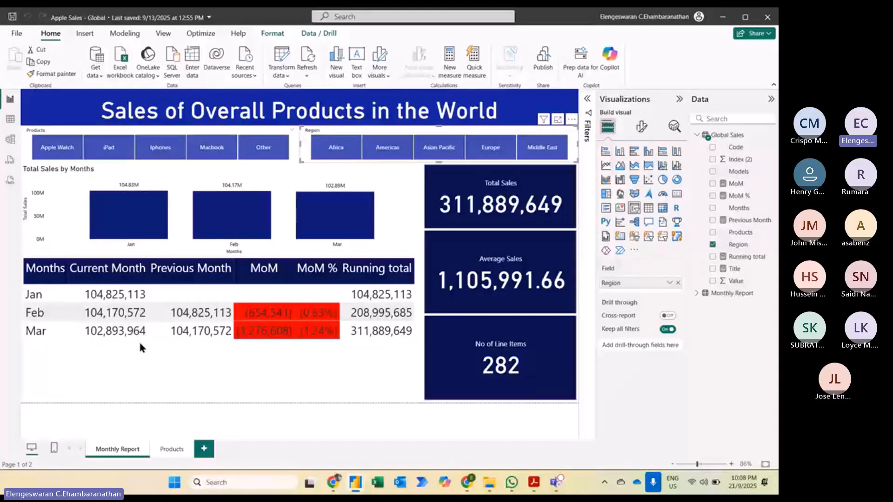
Change the Excel data source to the 5. May Sales Report 2024 workbook in Power Query and apply it to the report
{"action": "left_click", "coordinate": [282, 58]}
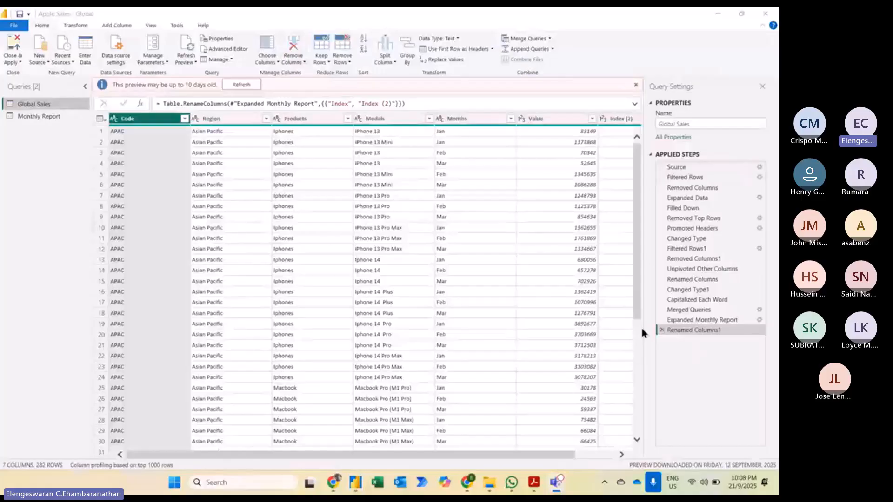
{"action": "left_click", "coordinate": [122, 61]}
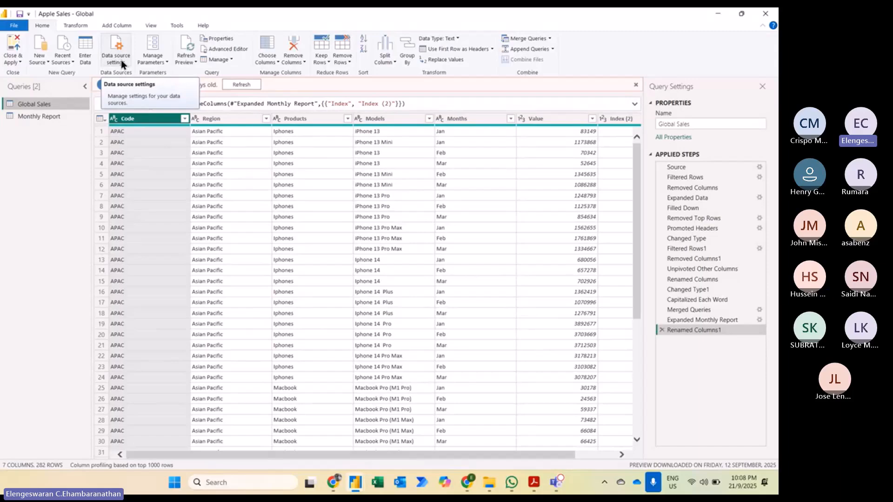
{"action": "left_click", "coordinate": [121, 61]}
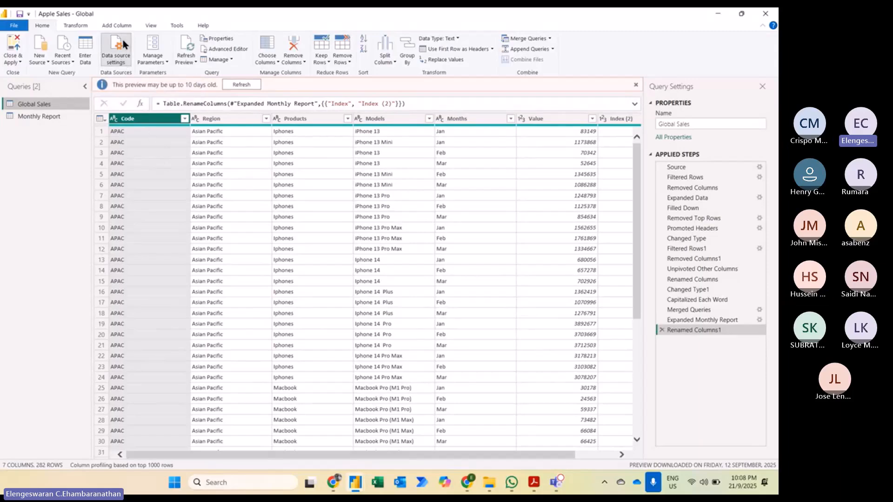
{"action": "left_click", "coordinate": [117, 42]}
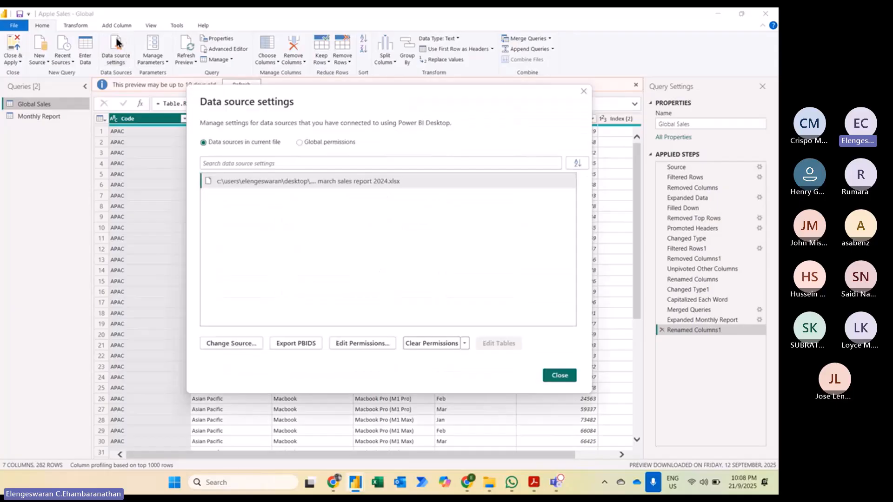
{"action": "left_click", "coordinate": [226, 343]}
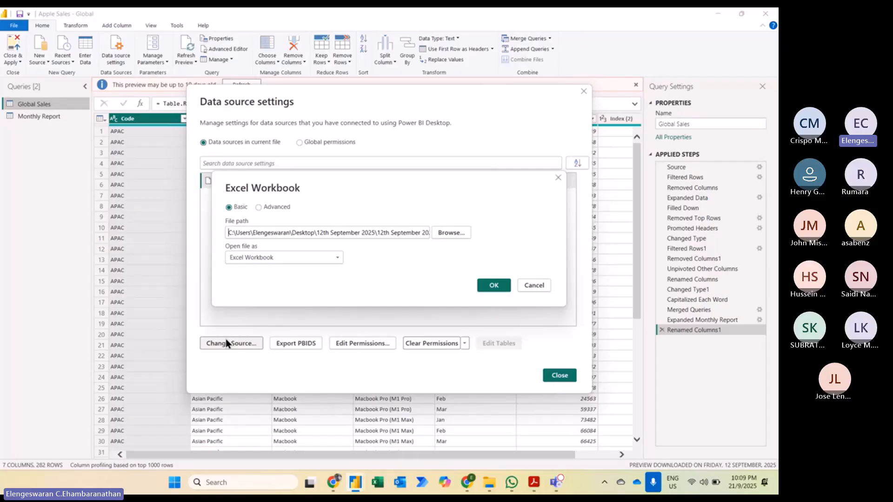
{"action": "left_click", "coordinate": [451, 233]}
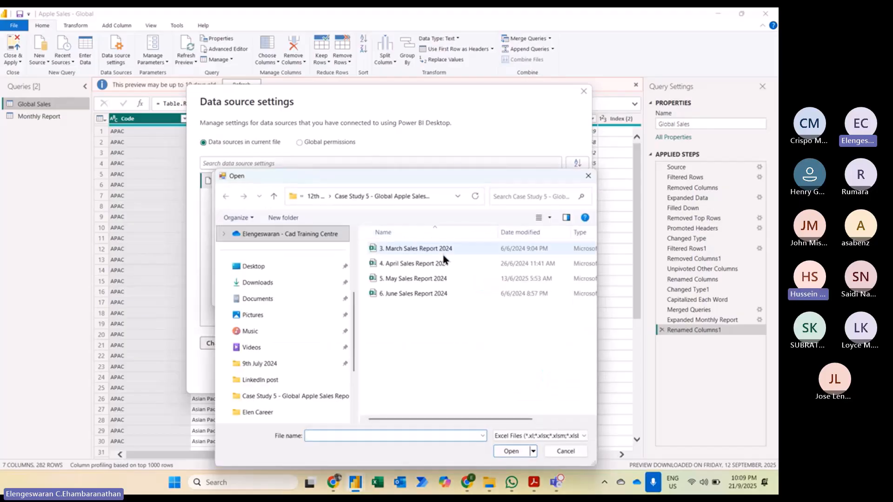
{"action": "left_click", "coordinate": [414, 293]}
{"action": "left_click", "coordinate": [403, 279]}
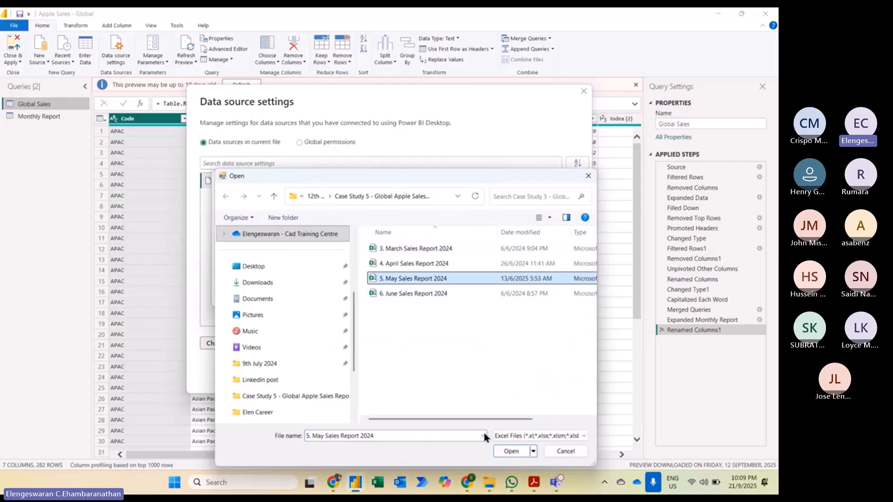
{"action": "left_click", "coordinate": [511, 452]}
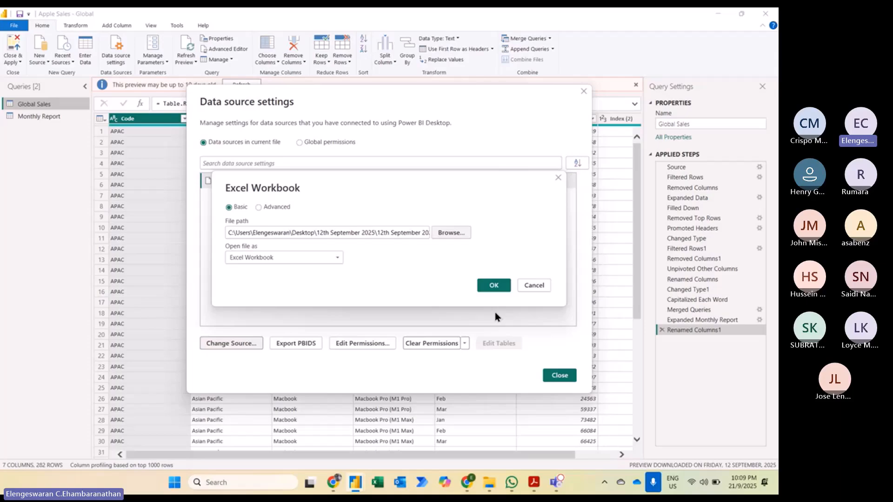
{"action": "left_click", "coordinate": [494, 285]}
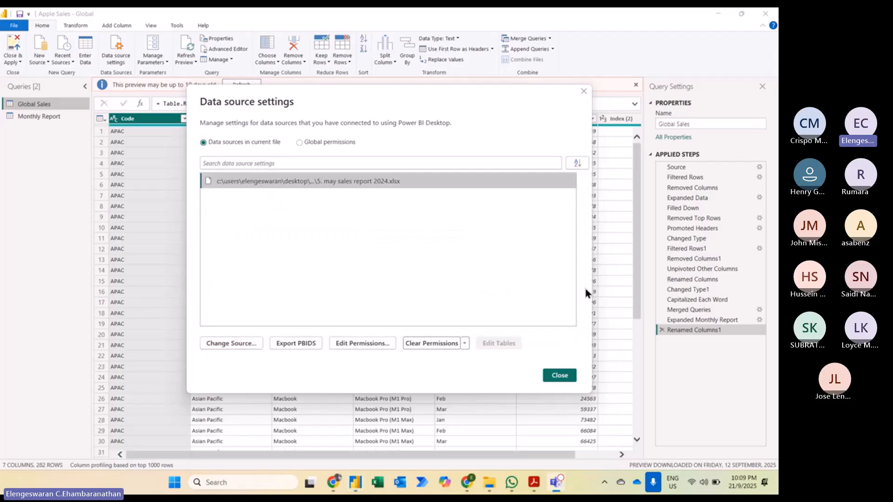
{"action": "left_click", "coordinate": [559, 375]}
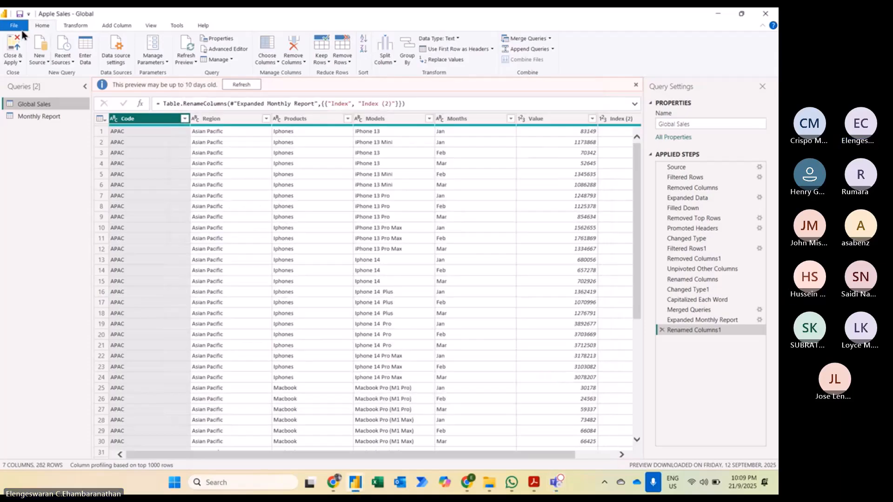
{"action": "left_click", "coordinate": [23, 44]}
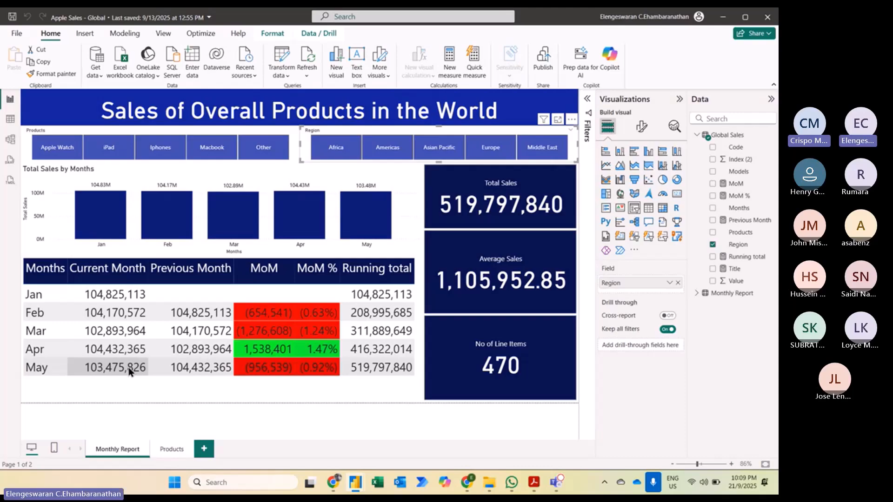
Open the 3. March Sales Report 2024 workbook from the Case Study - Global Apple Sales Report folder, examine its monthly columns, and close it
{"action": "key", "text": "alt+Tab"}
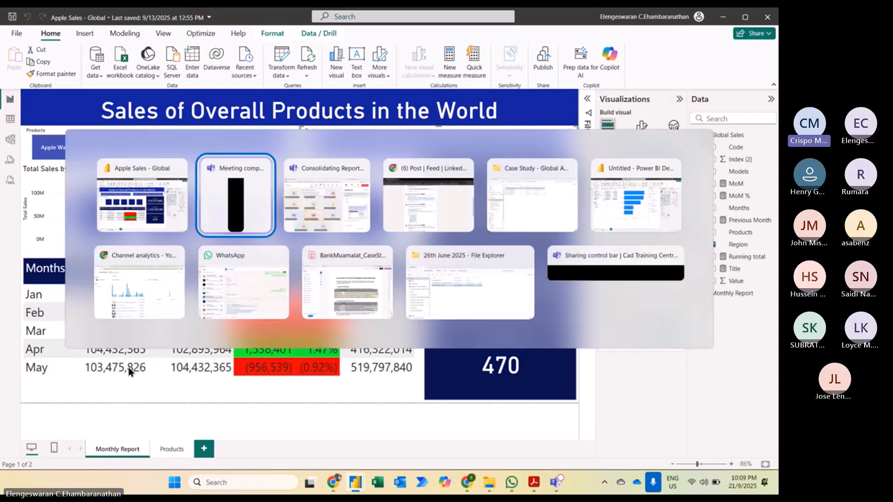
{"action": "key", "text": "alt+Tab"}
{"action": "key", "text": "alt+Tab"}
{"action": "key", "text": "alt+Tab"}
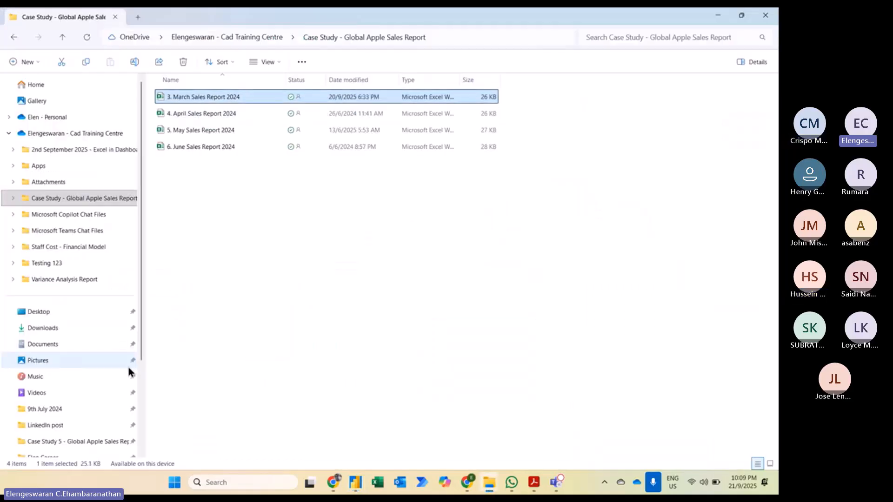
{"action": "key", "text": "Return"}
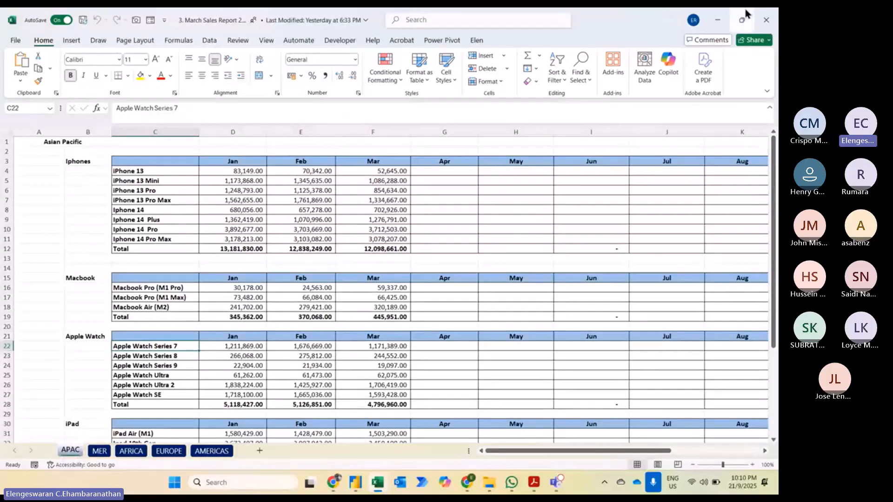
{"action": "left_click", "coordinate": [767, 20]}
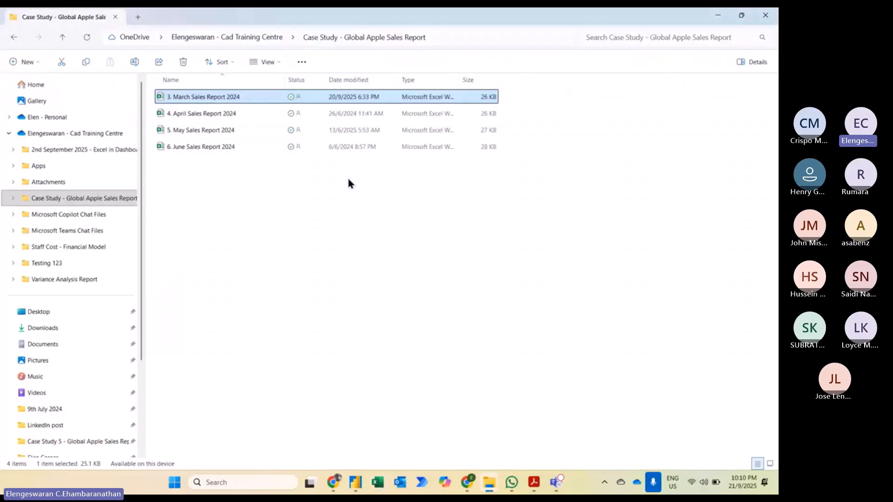
Open the 6. June Sales Report 2024 workbook to examine its monthly columns, and return to the Apple Sales - Global report
{"action": "left_click", "coordinate": [261, 149]}
{"action": "double_click", "coordinate": [261, 149]}
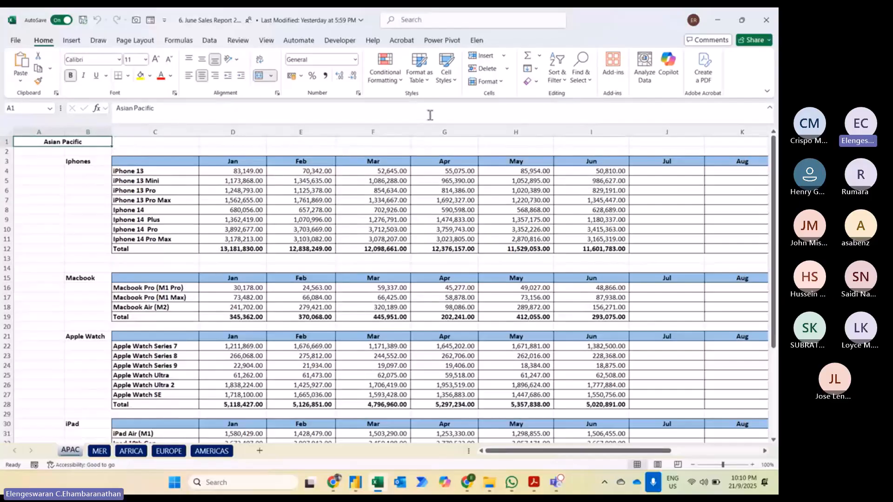
{"action": "left_click", "coordinate": [454, 21]}
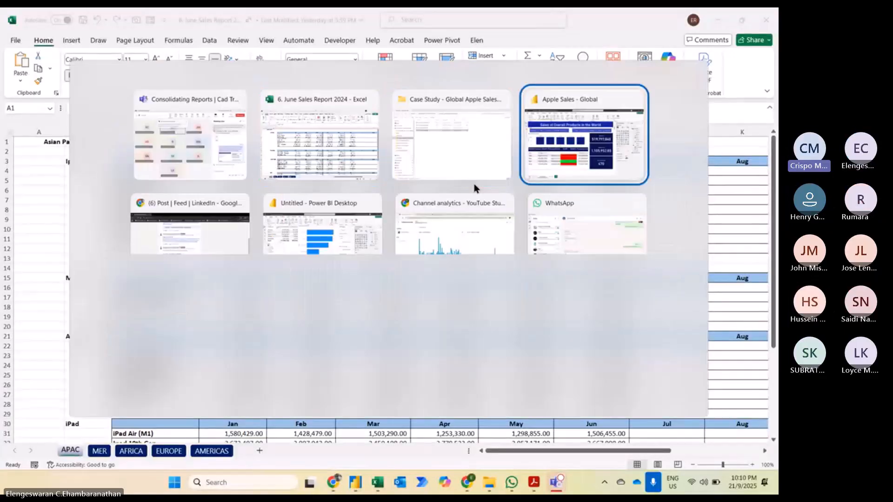
{"action": "key", "text": "alt+Tab"}
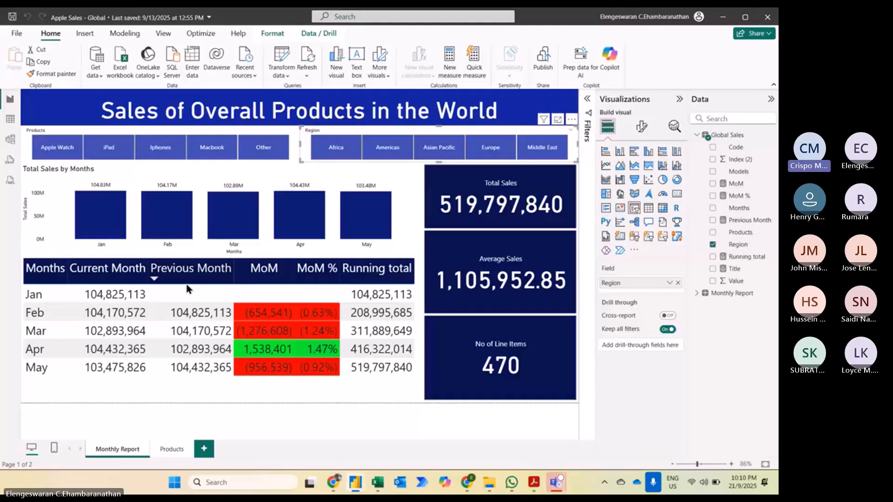
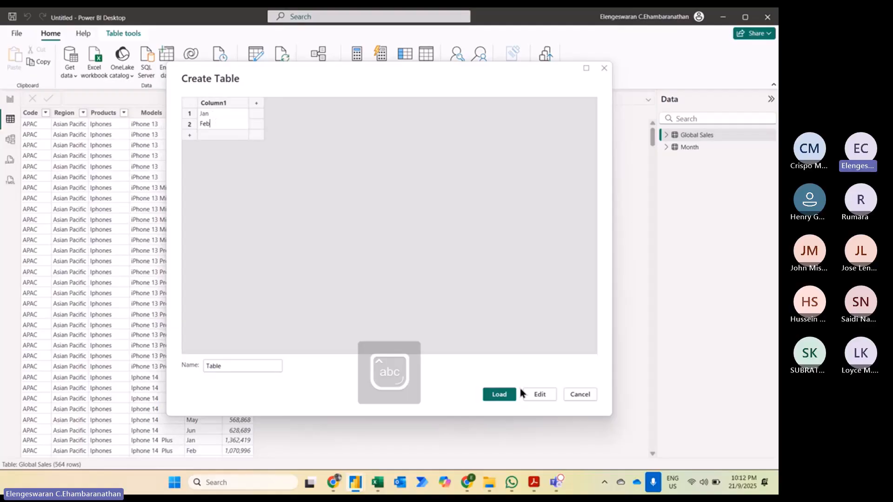
Discard the manually entered Jan and Feb table and return to the untitled report's Global Sales data
{"action": "left_click", "coordinate": [579, 395]}
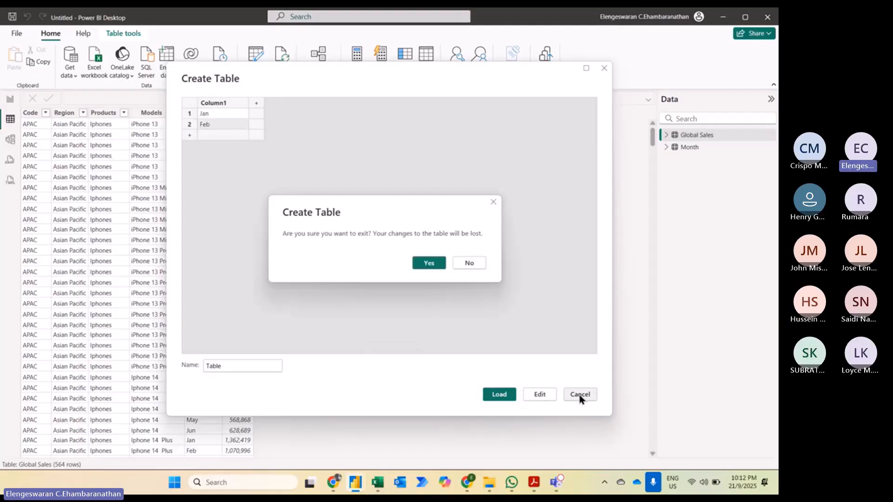
{"action": "left_click", "coordinate": [433, 261]}
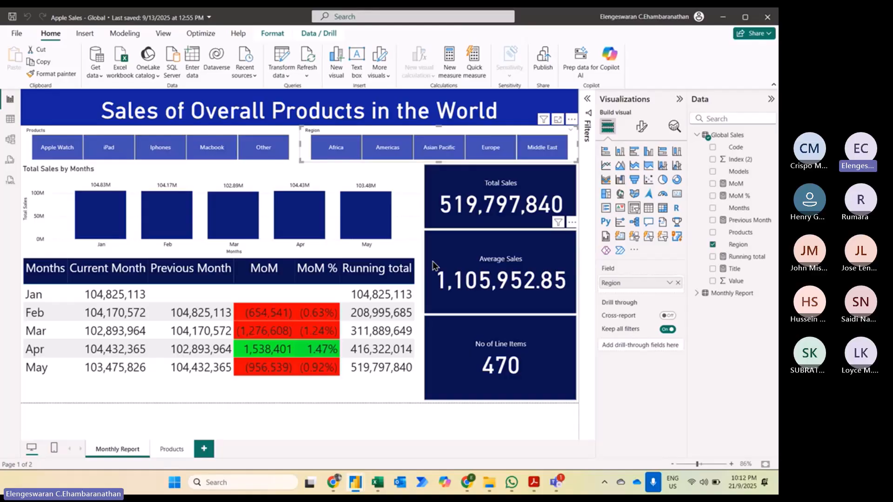
{"action": "key", "text": "alt+Tab"}
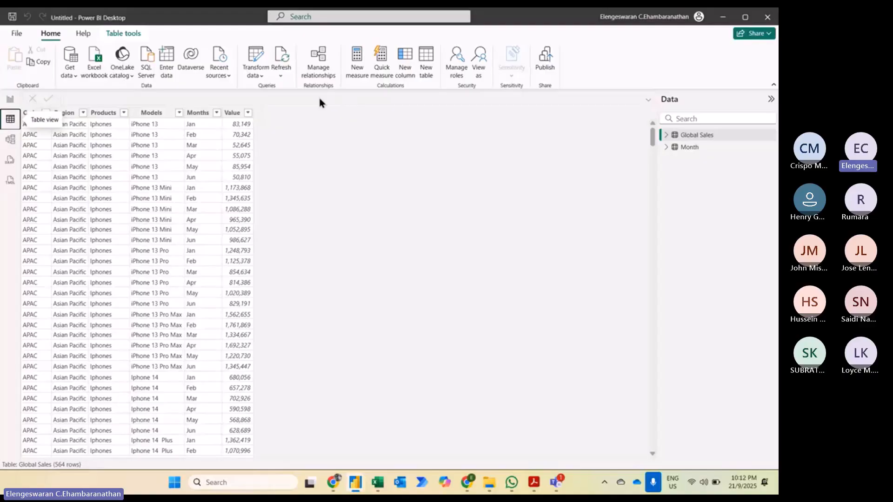
Create a calculated table with the formula Table = GENERATESERIES(DATE(2024,1,1),DATE(2024,12,31))
{"action": "left_click", "coordinate": [75, 76]}
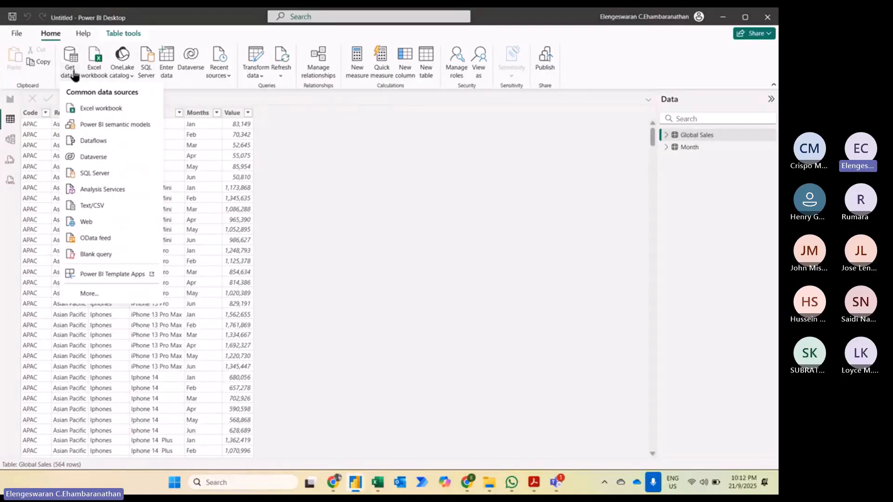
{"action": "left_click", "coordinate": [419, 64]}
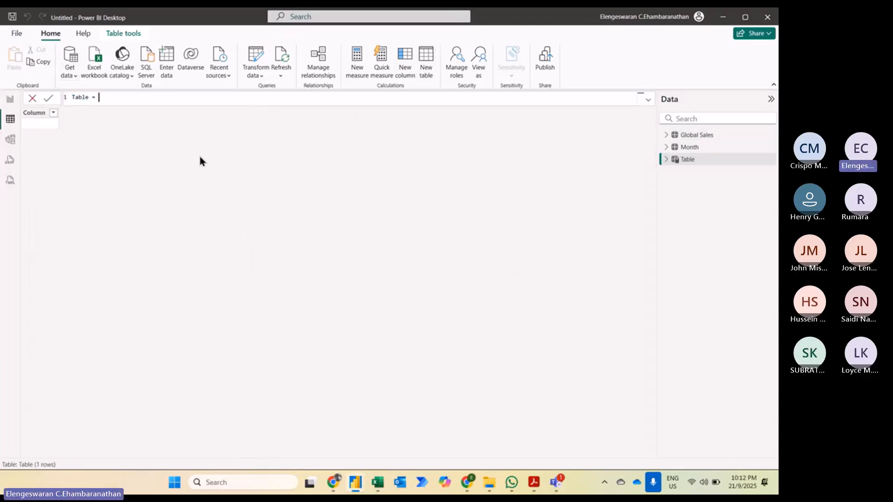
{"action": "type", "text": "gene"}
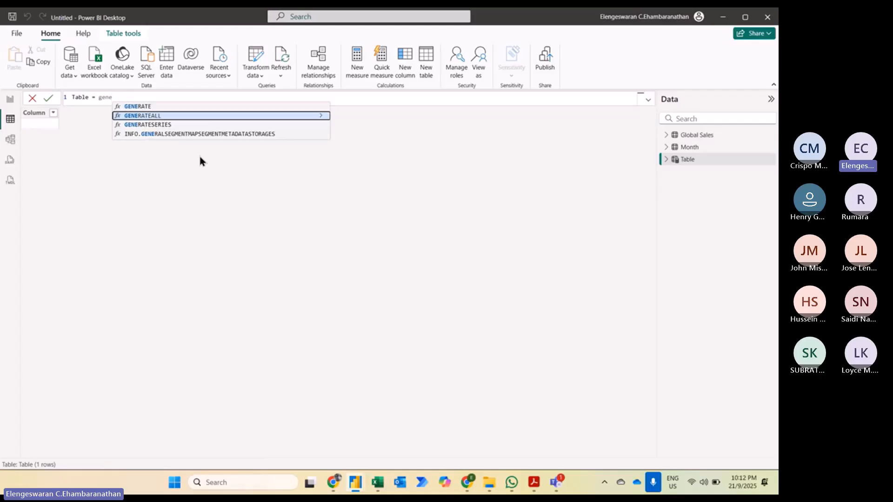
{"action": "key", "text": "Down"}
{"action": "key", "text": "Tab"}
{"action": "type", "text": "date"}
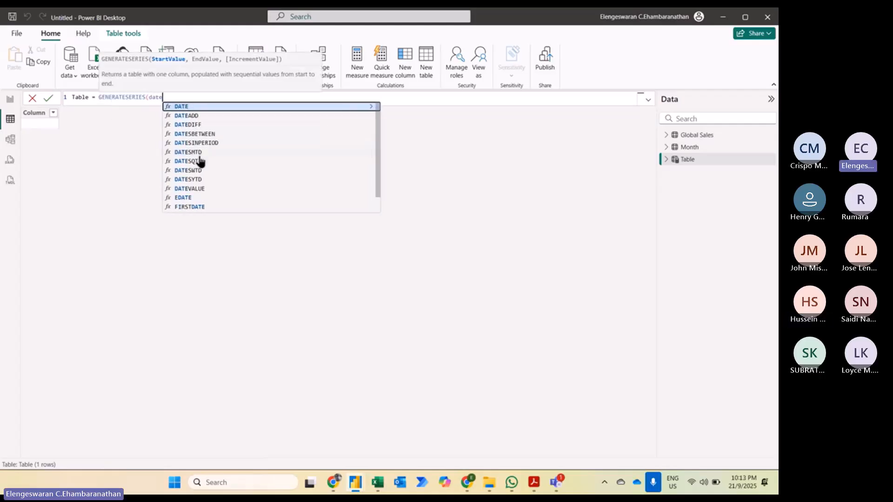
{"action": "key", "text": "Tab"}
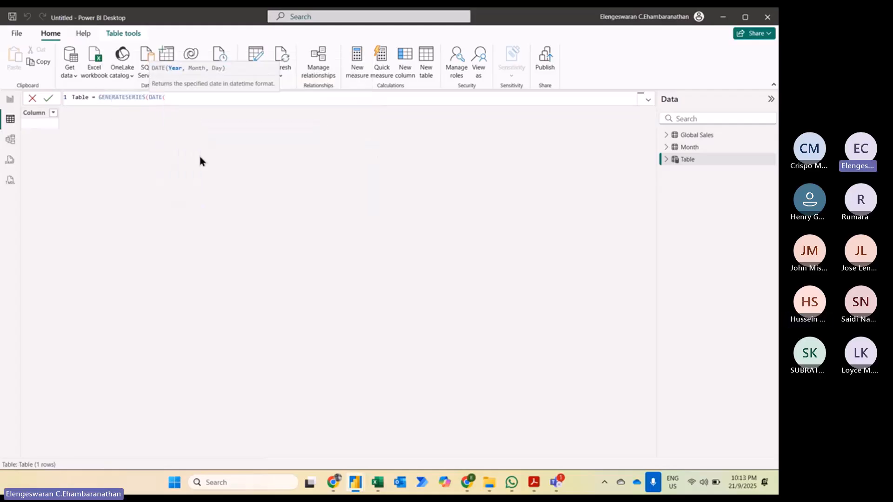
{"action": "type", "text": "2024,1,1),d"}
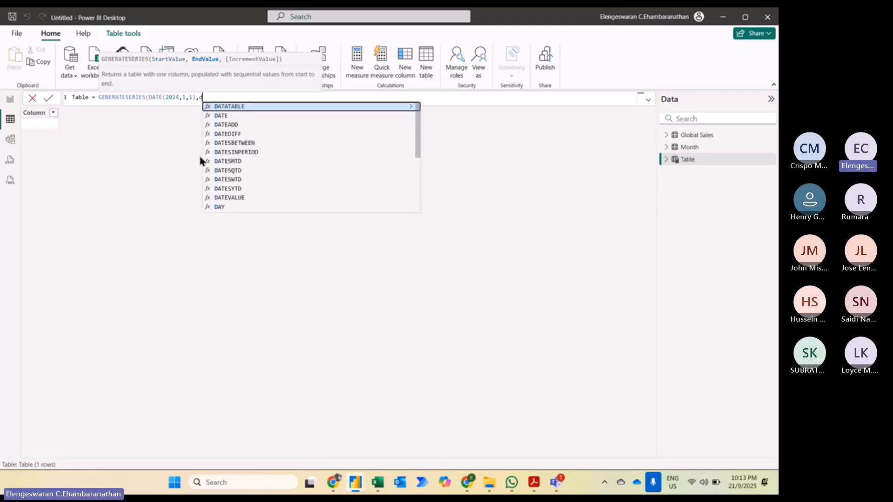
{"action": "type", "text": "ate("}
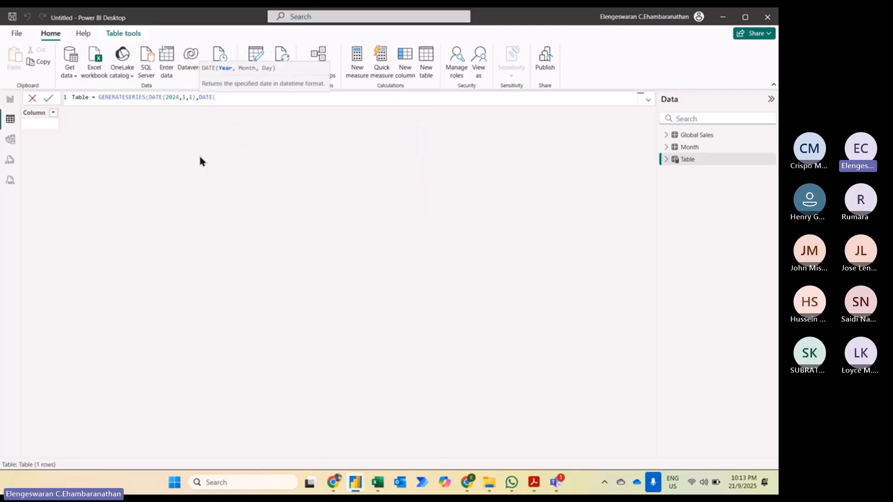
{"action": "type", "text": "2024,12,31))"}
{"action": "key", "text": "Return"}
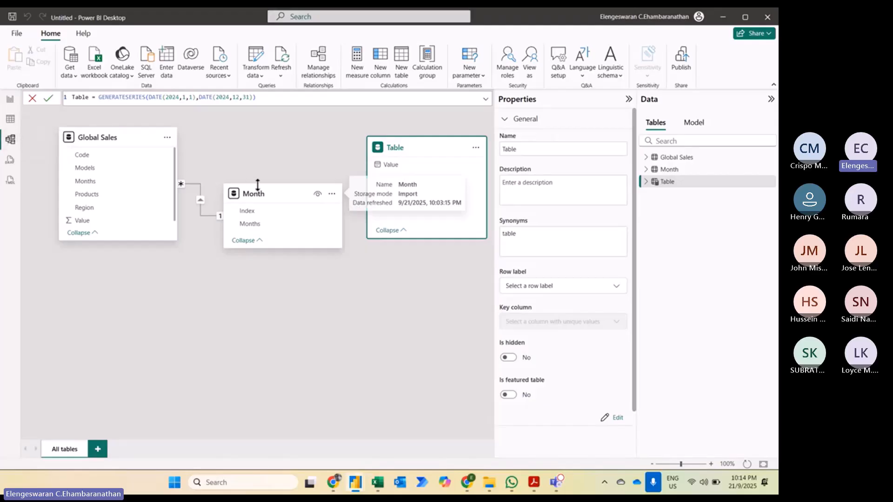
Move the Month table lower in the model diagram, clear of the Global Sales and date tables
{"action": "left_click_drag", "start_coordinate": [271, 192], "coordinate": [290, 265]}
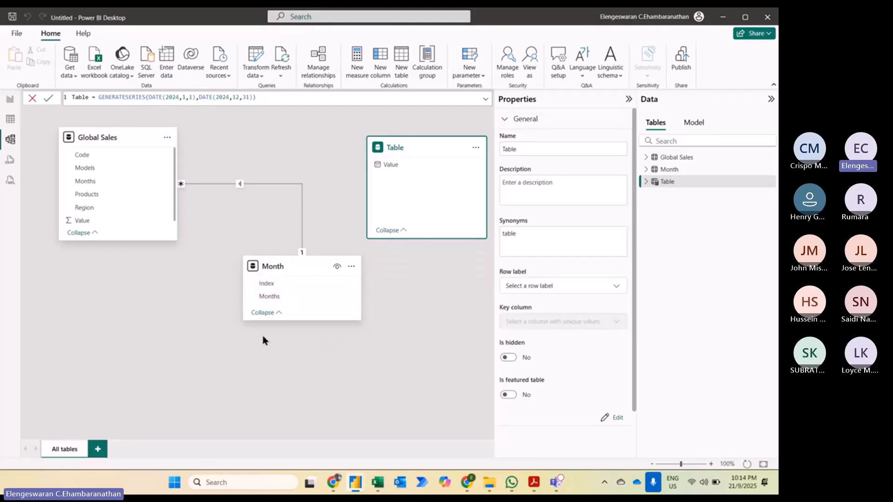
{"action": "left_click", "coordinate": [11, 98]}
Switch to the Apple Sales - Global report and show the relationship between Global Sales and Monthly Report in its model diagram
{"action": "key", "text": "alt+Tab"}
{"action": "key", "text": "alt+Tab"}
{"action": "key", "text": "alt+Tab"}
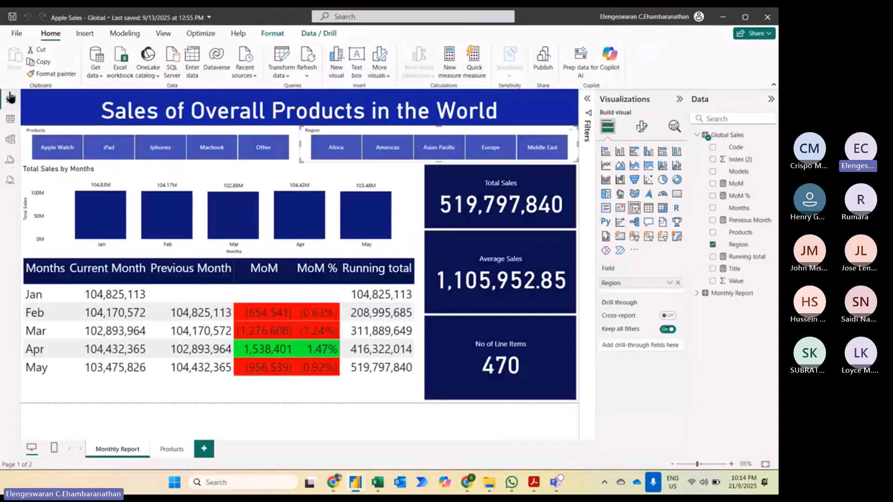
{"action": "left_click", "coordinate": [7, 148]}
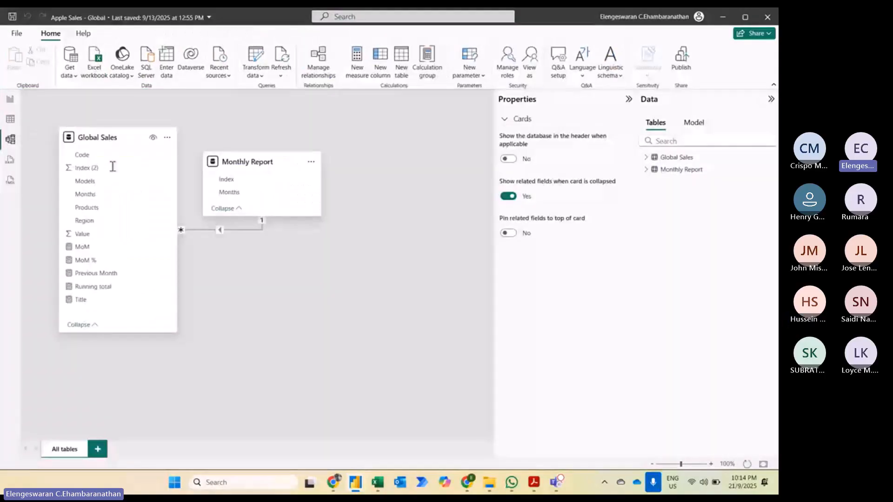